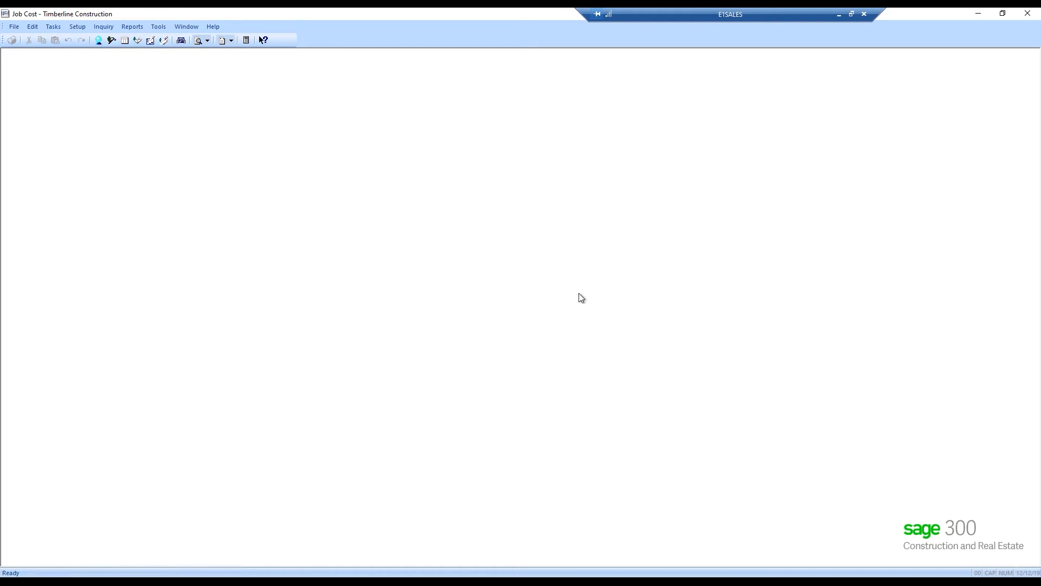
click(78, 28)
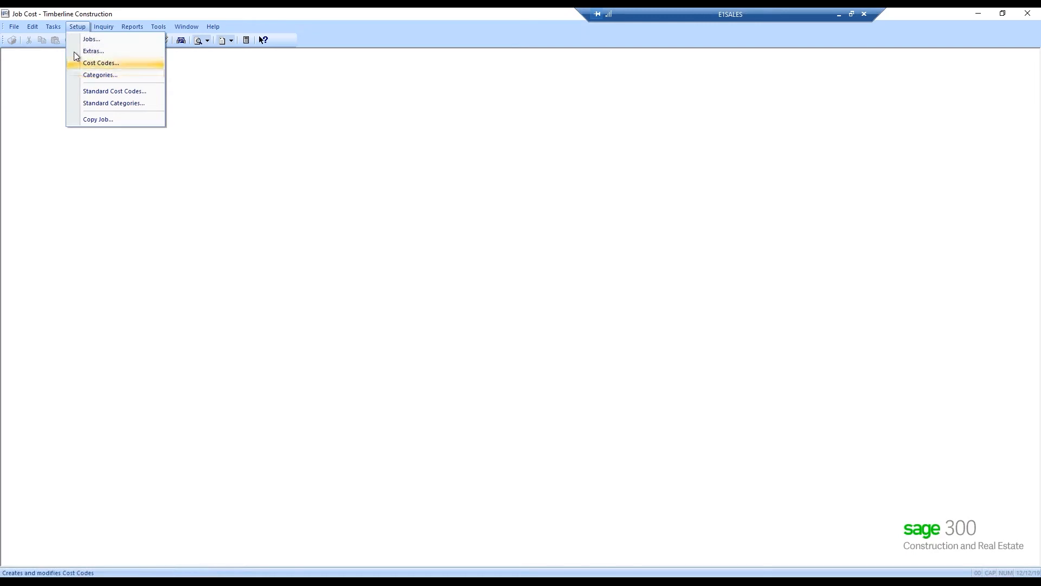
click(51, 28)
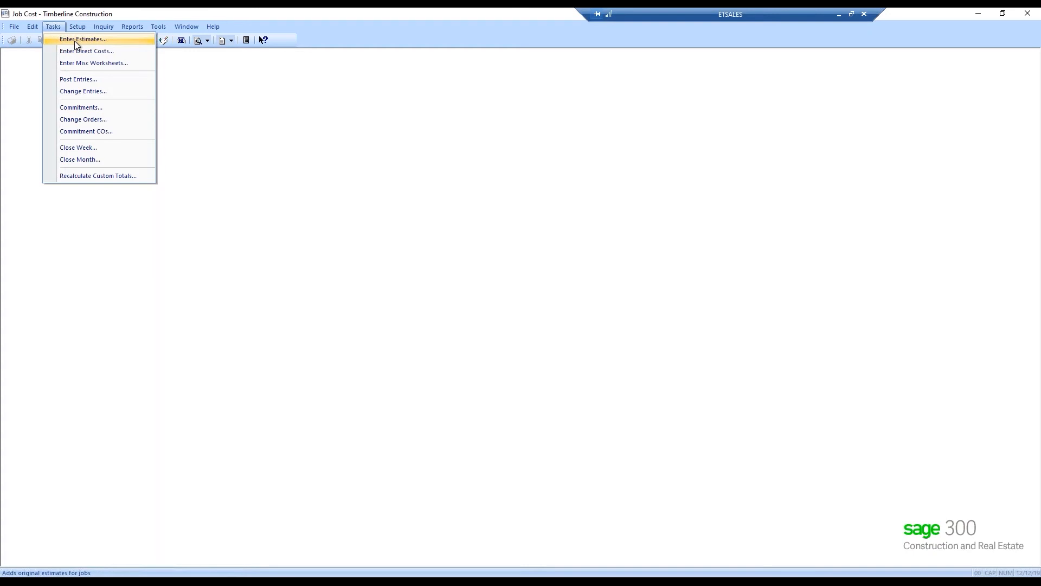
click(159, 27)
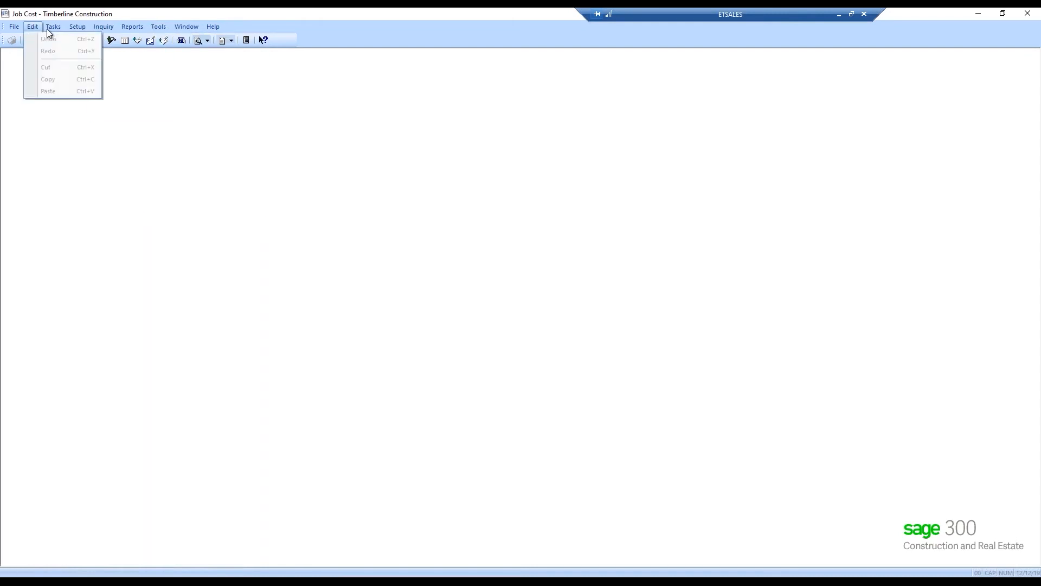
- Examine the manual Enter Estimates window and its job list, and leave without entering an estimate
mouse_move(50, 29)
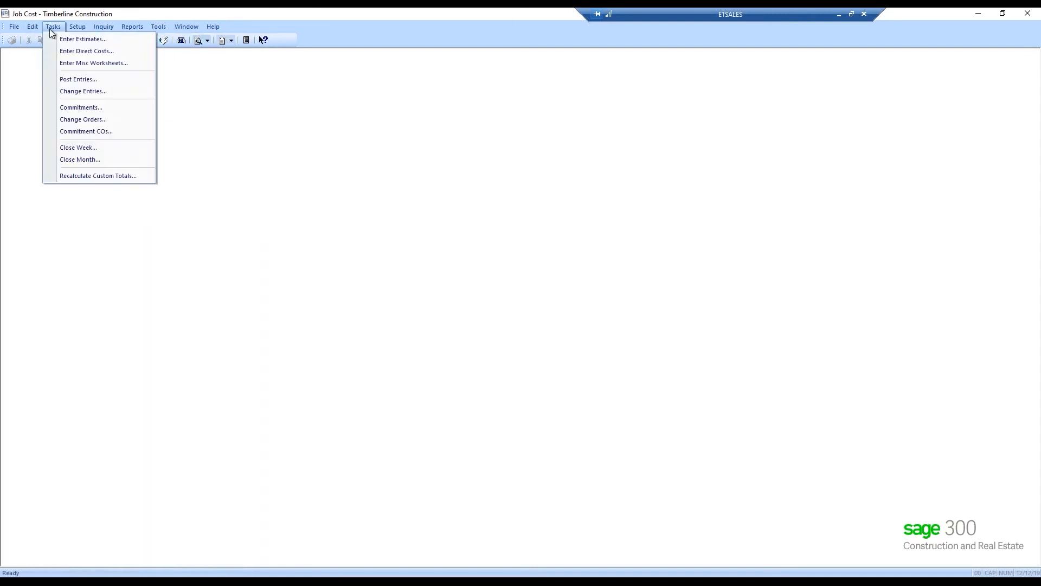
click(77, 41)
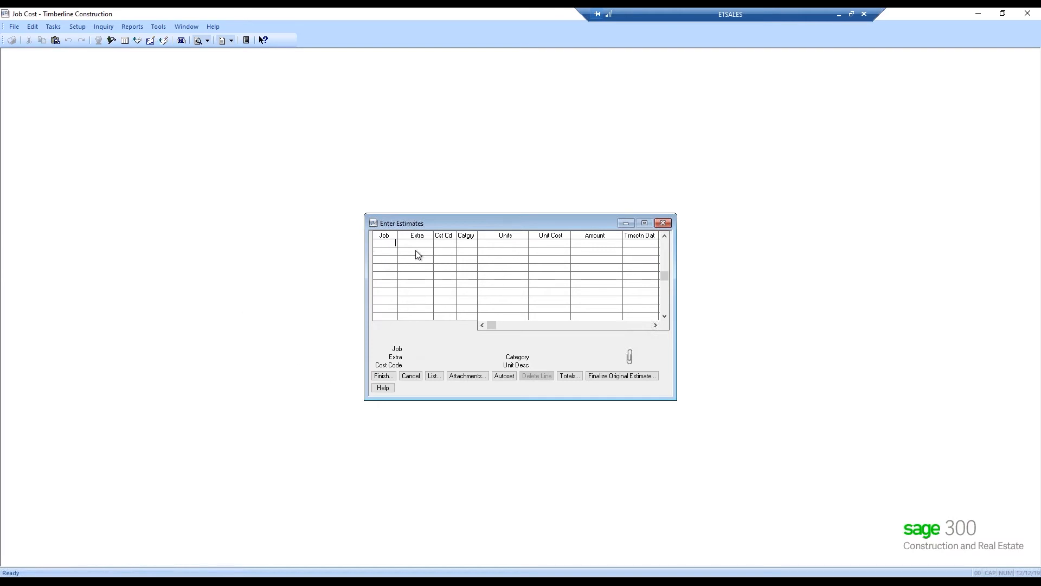
click(436, 376)
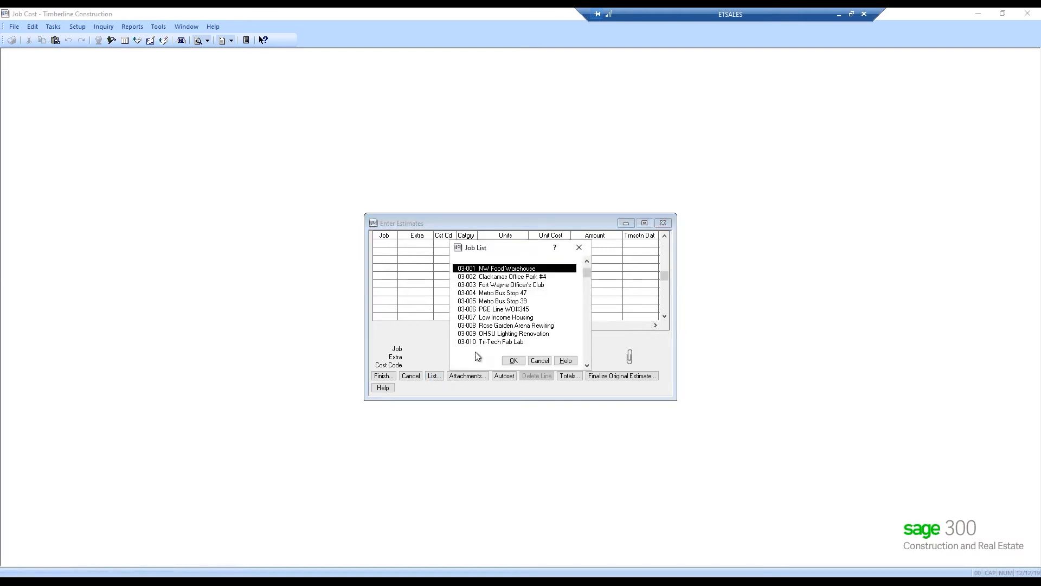
click(537, 360)
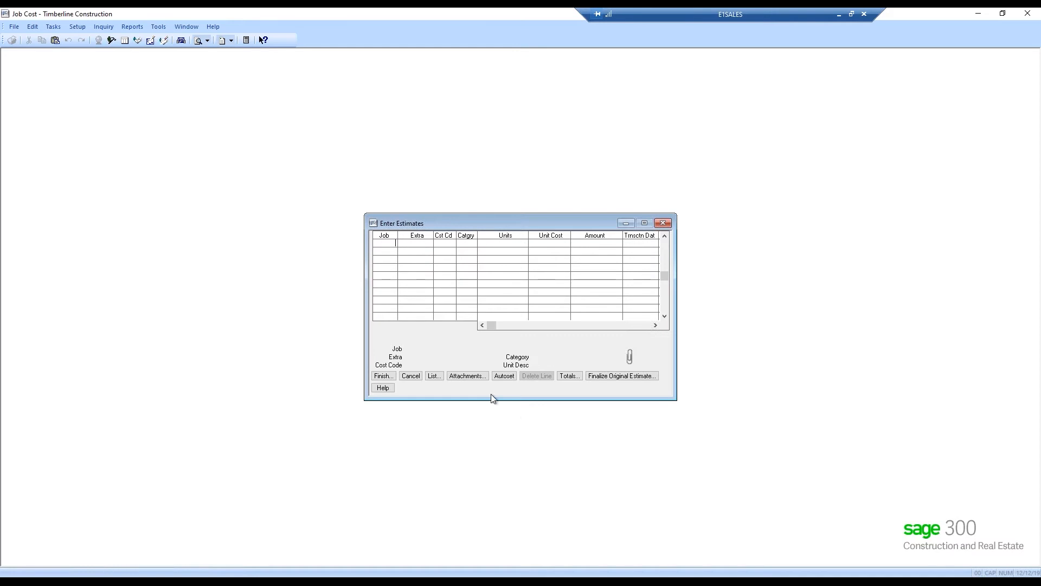
click(410, 376)
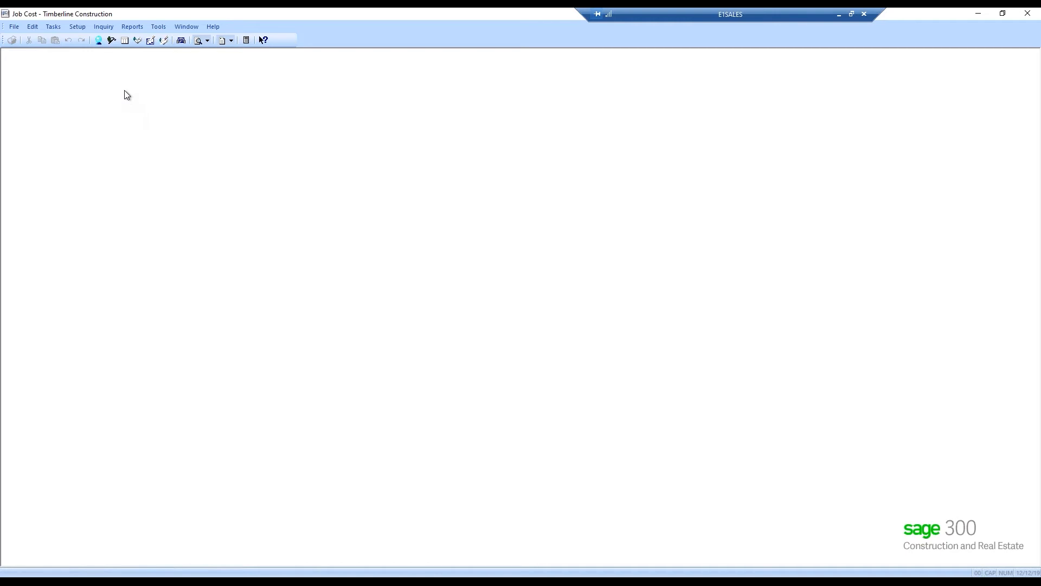
click(158, 27)
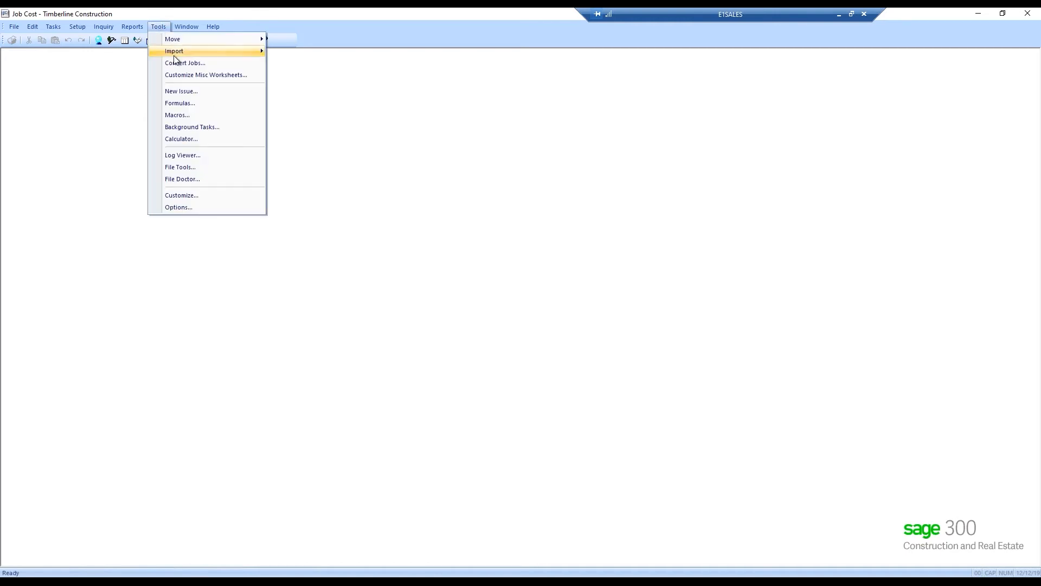
mouse_move(173, 54)
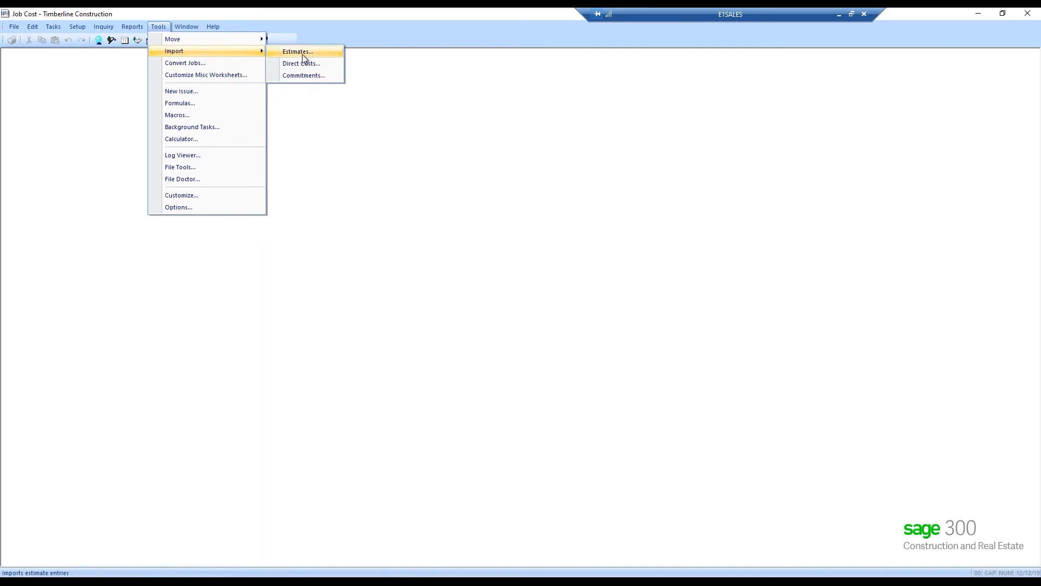
- Look up "Import" in the Job Cost help index, read the estimate file topic and its example, and close the help
click(213, 28)
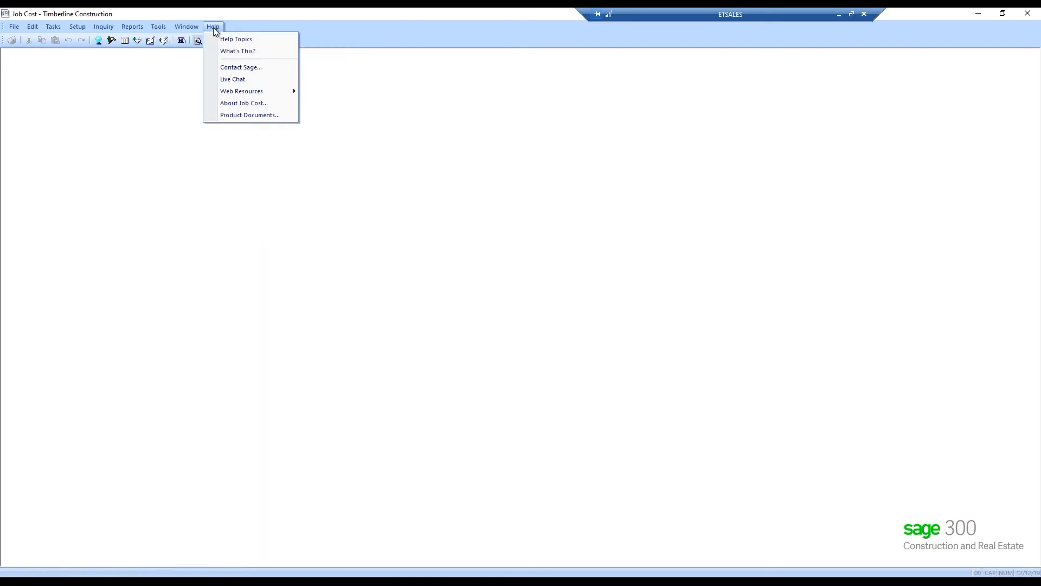
click(227, 39)
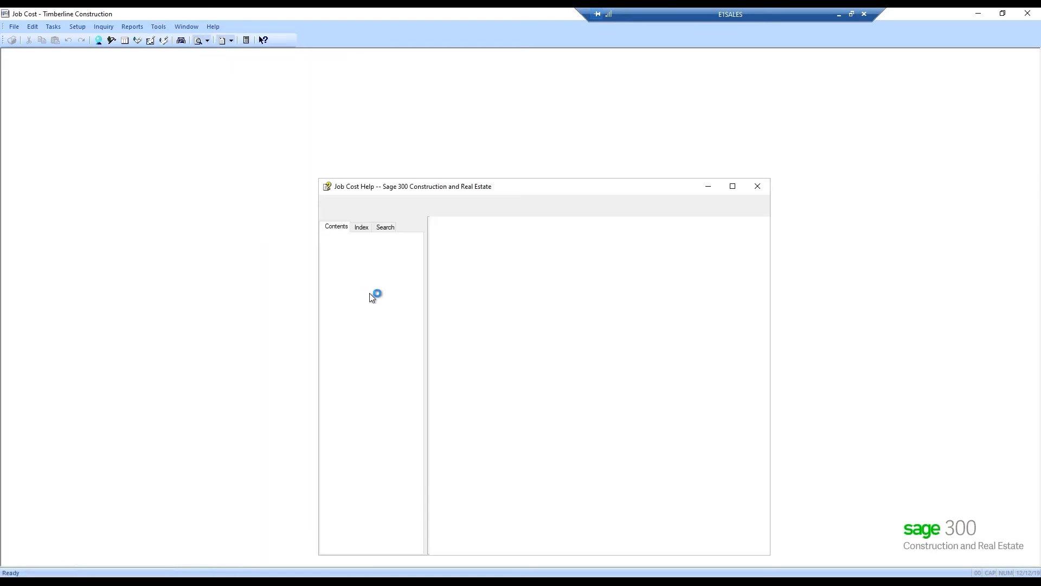
click(361, 228)
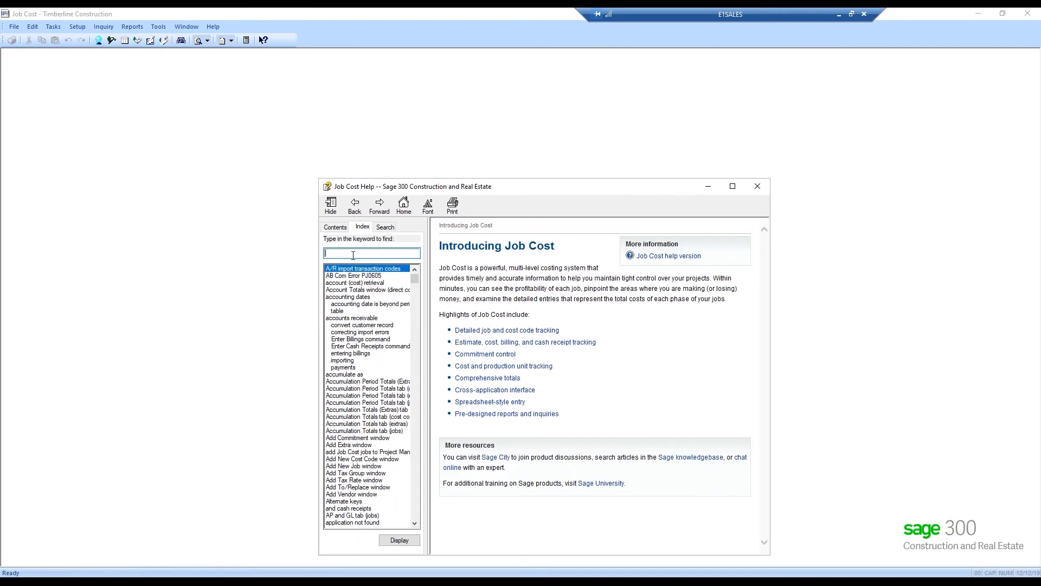
text(Import)
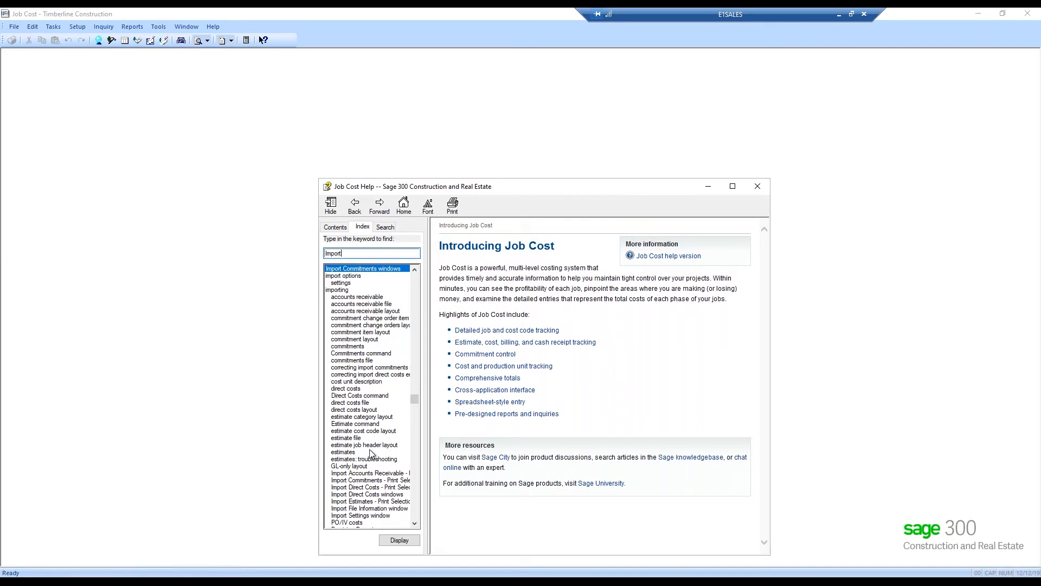
click(343, 438)
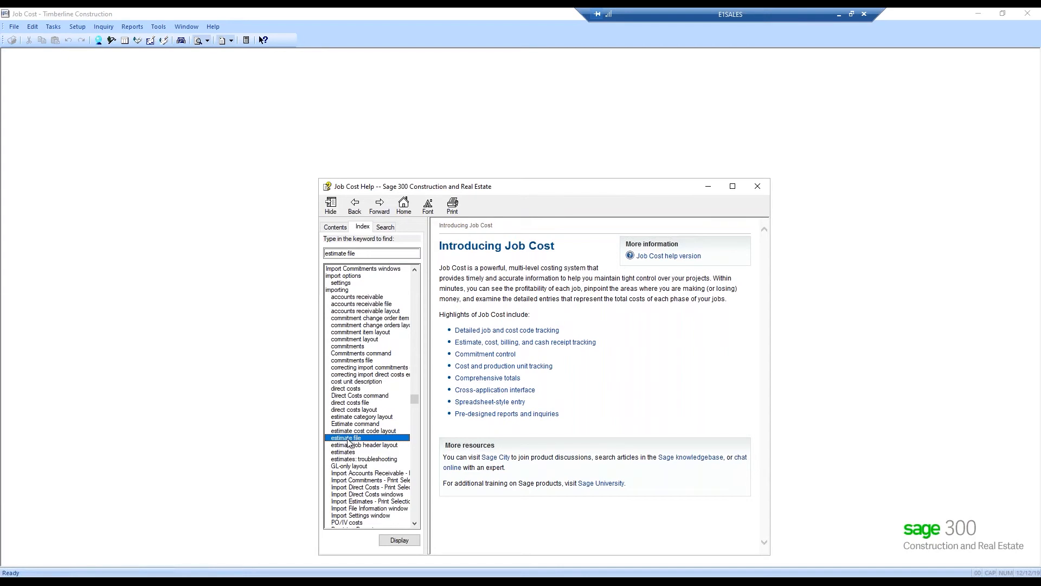
double_click(349, 439)
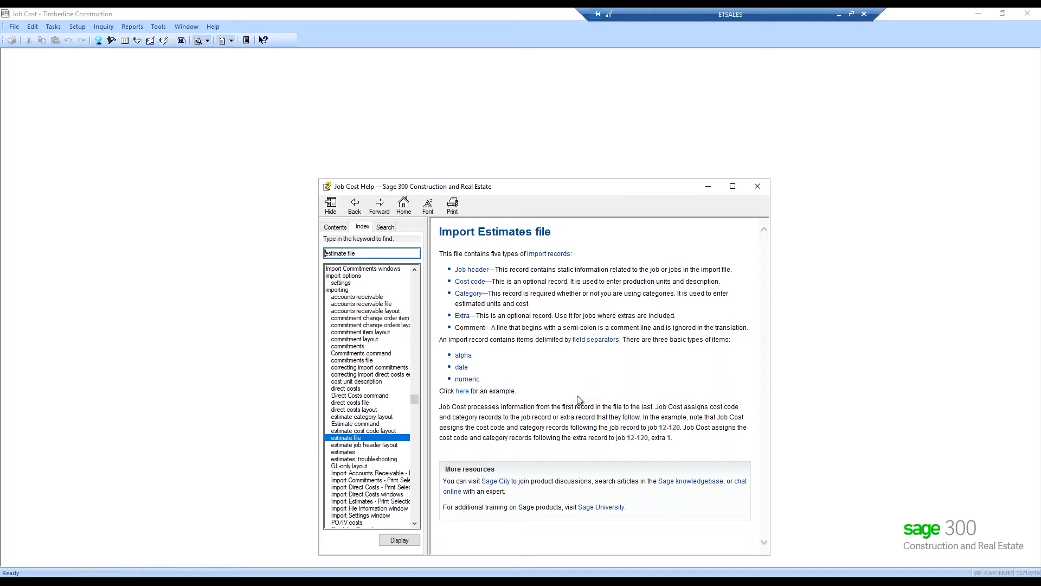
click(462, 391)
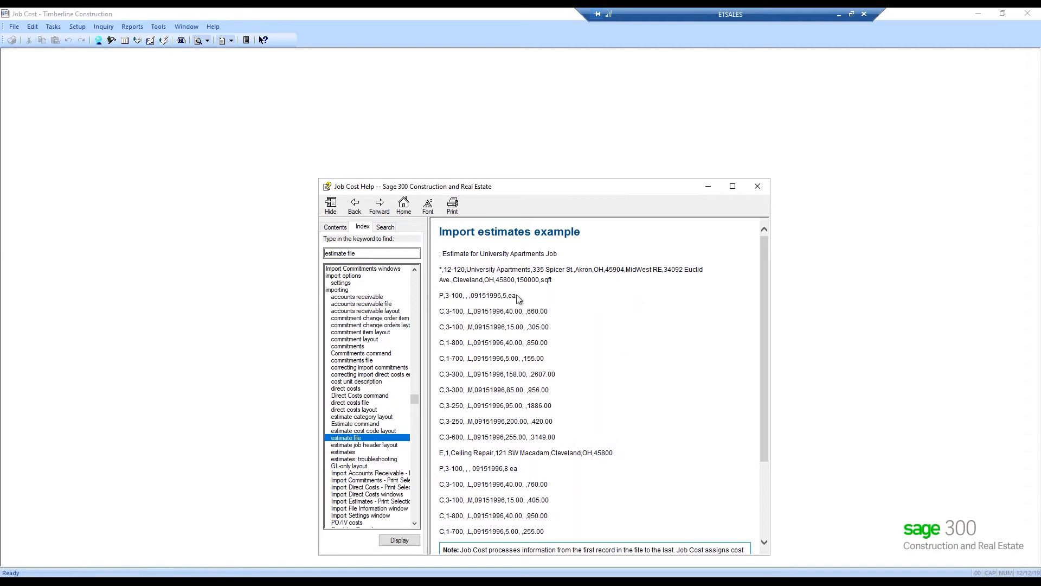
click(757, 186)
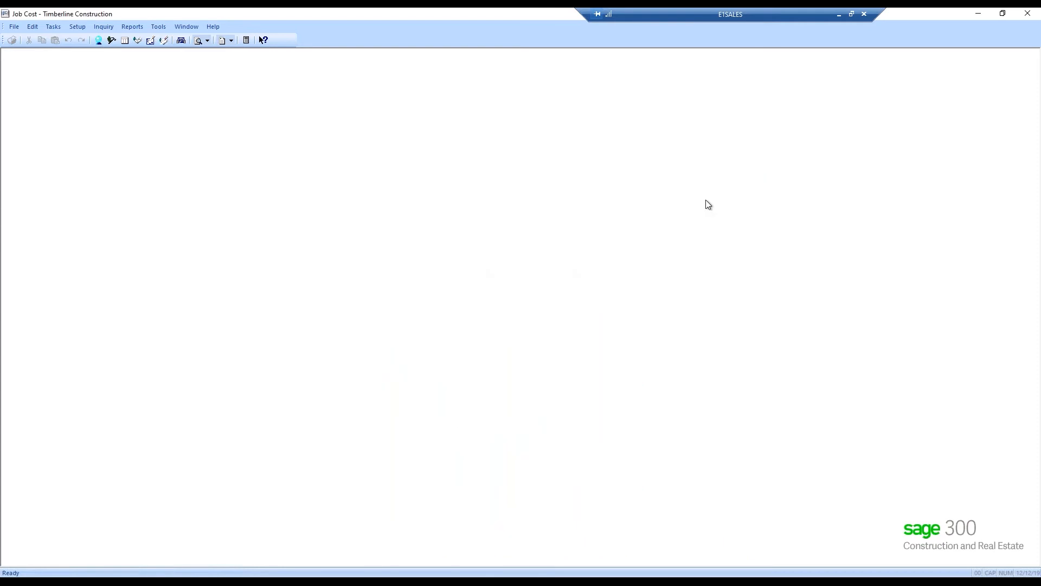
- Examine the options for importing estimates into Job Cost, and cancel without importing a file
click(158, 26)
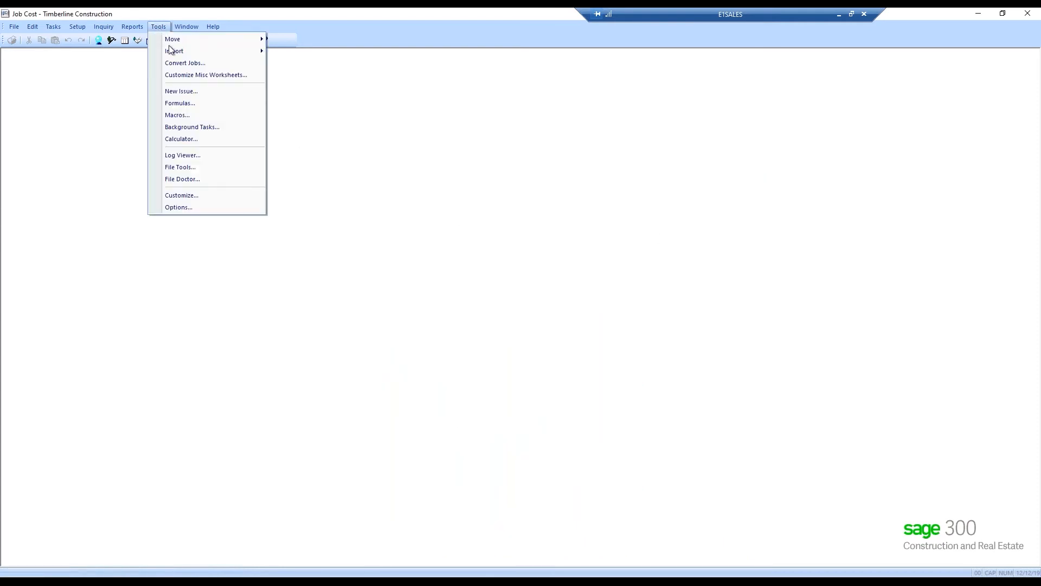
mouse_move(174, 51)
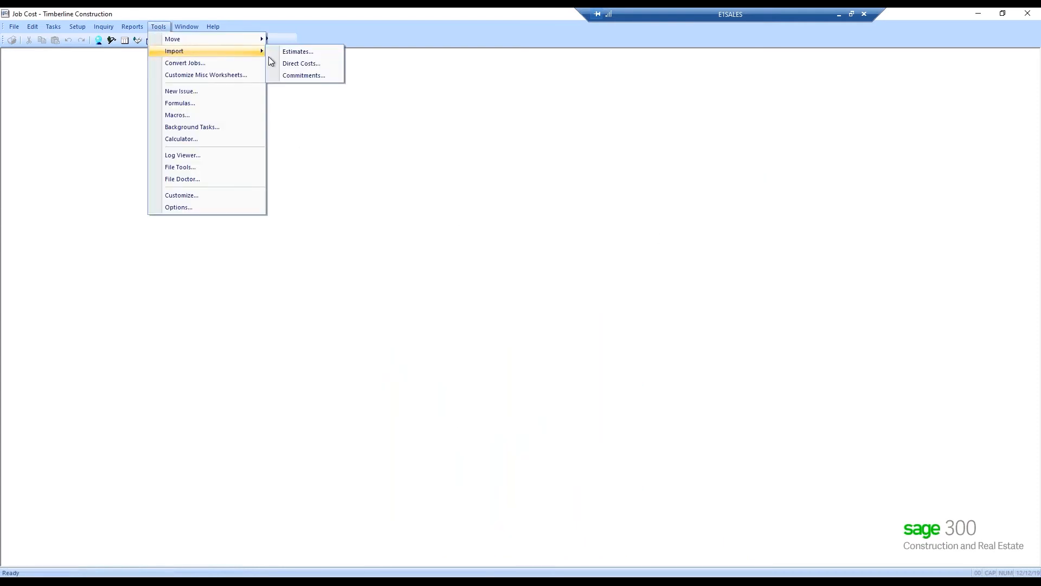
click(301, 53)
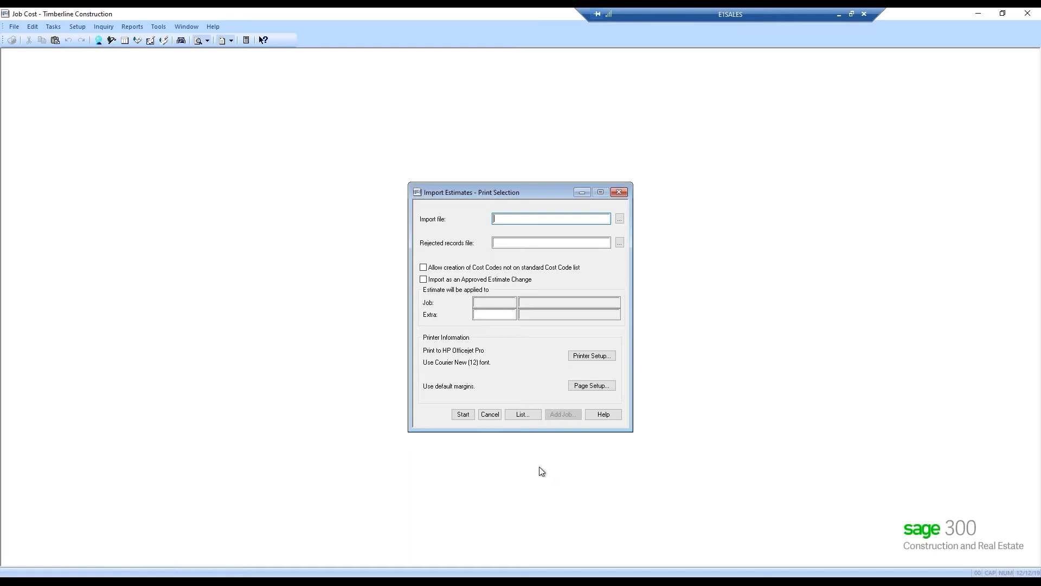
click(494, 415)
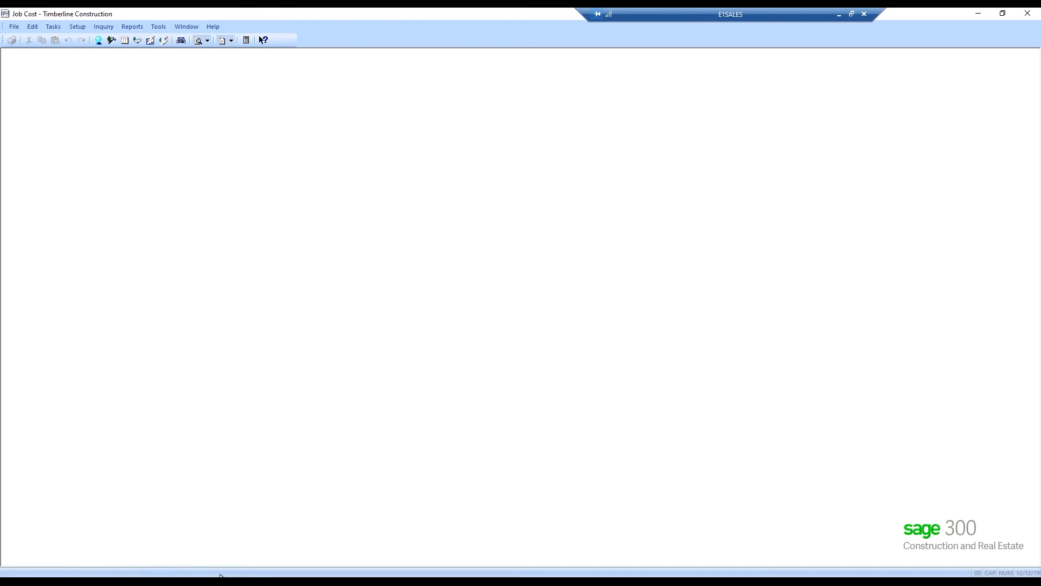
- Switch to Office Connector Desktop and open the JC Estimate (ocq) import template with the Timberline Construction data in C:\Data\Construction Sample Data, accepting the disclaimer
click(179, 582)
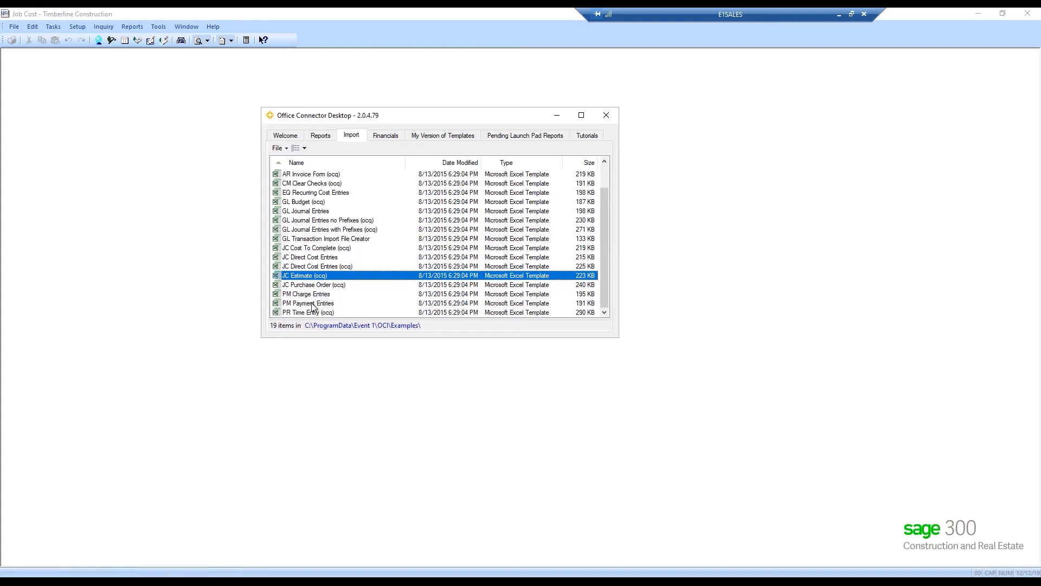
double_click(304, 277)
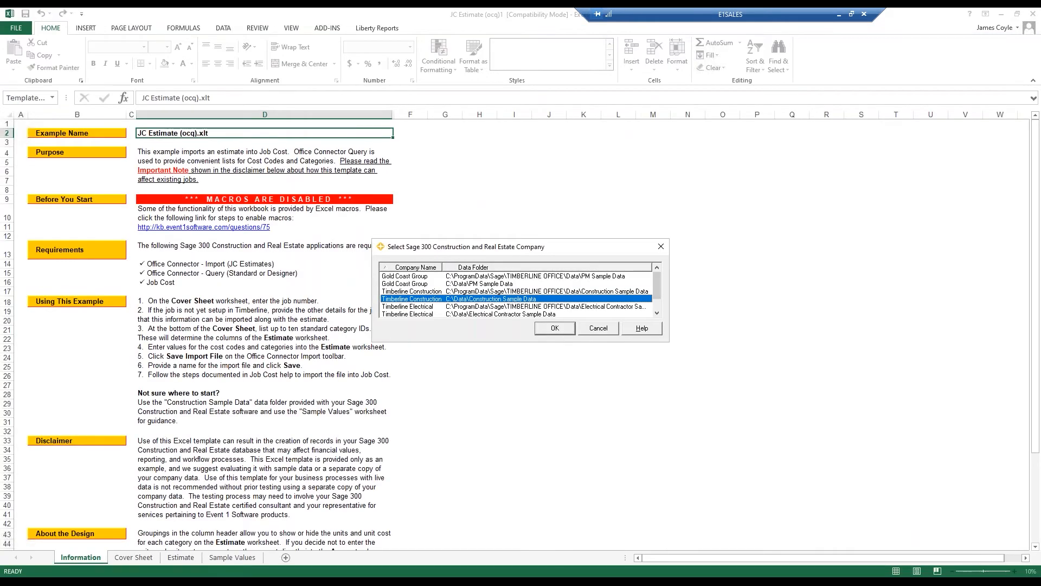
click(550, 329)
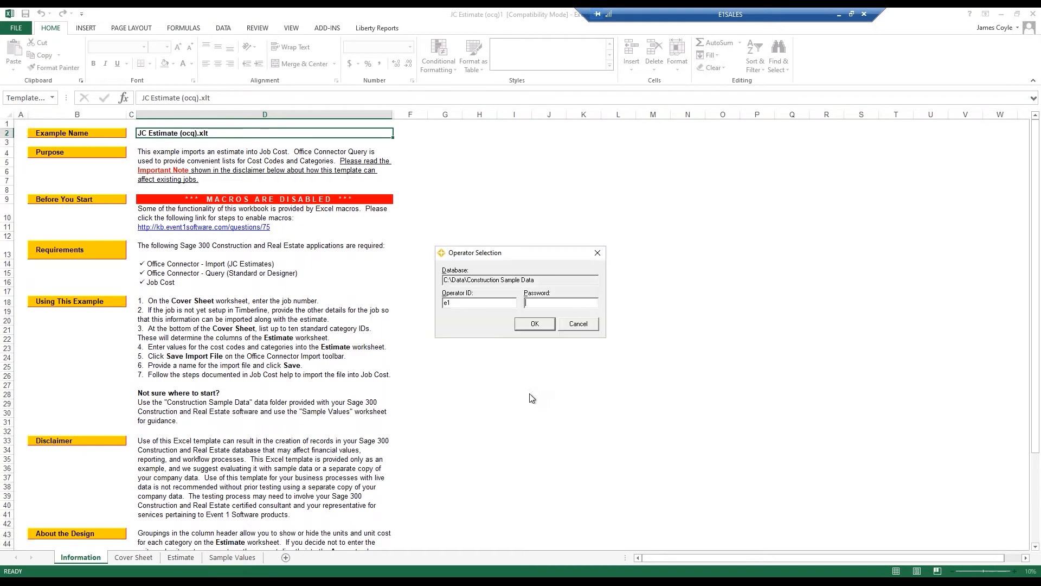
key(Return)
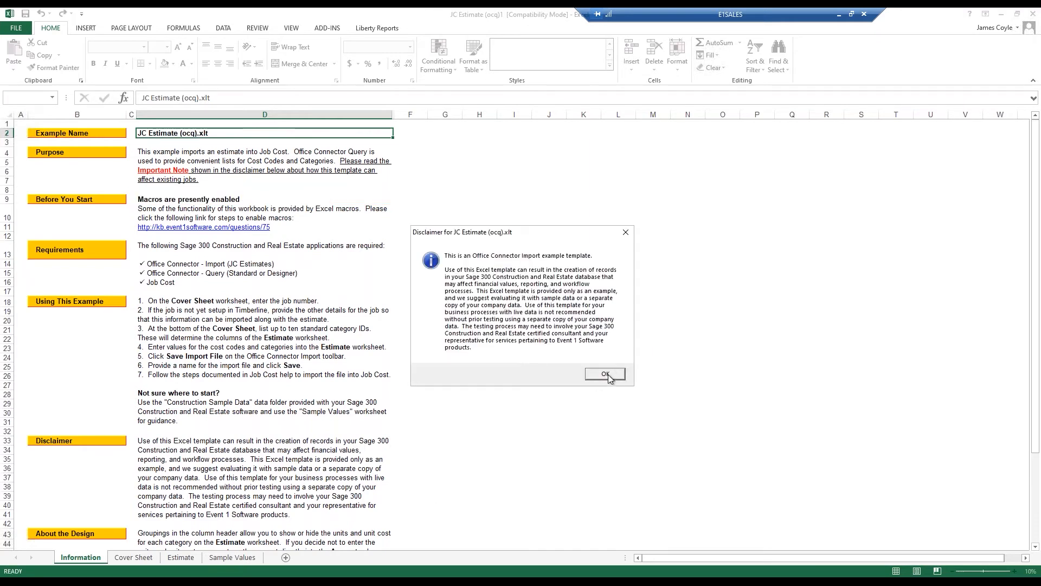
click(609, 374)
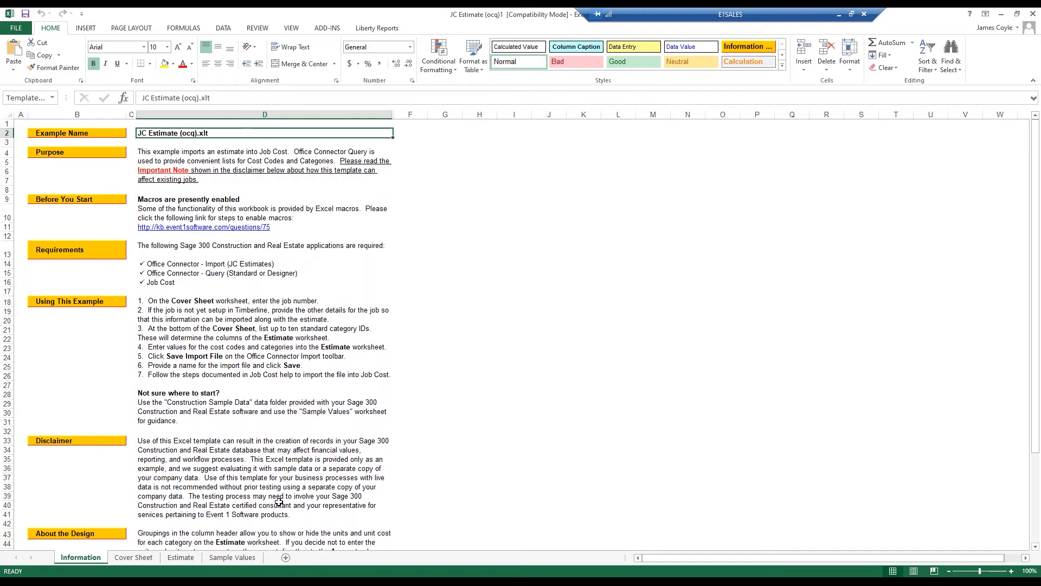
- Fill the estimate template with the values from the Sample Values sheet
click(249, 558)
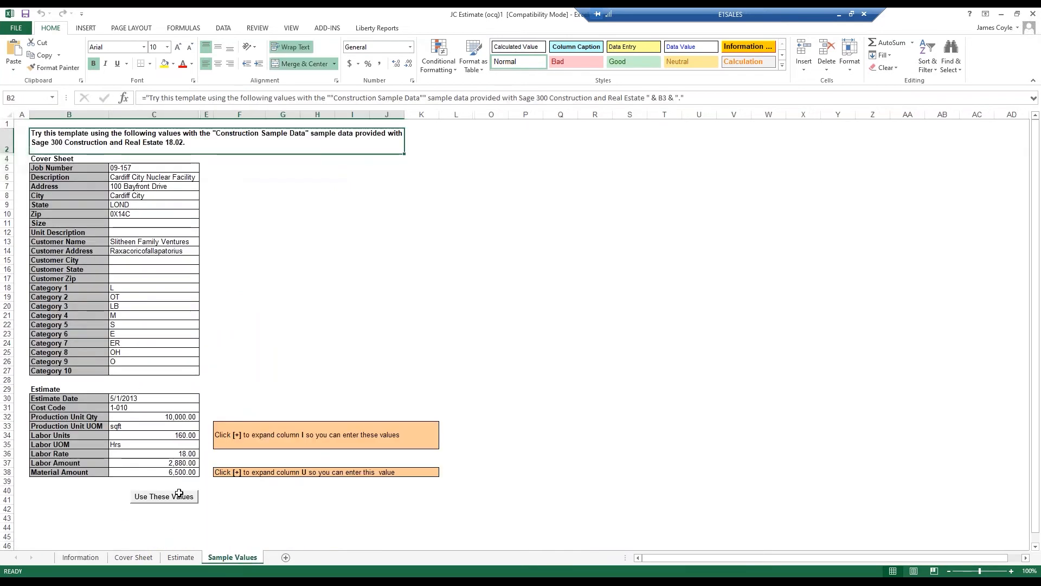
click(174, 497)
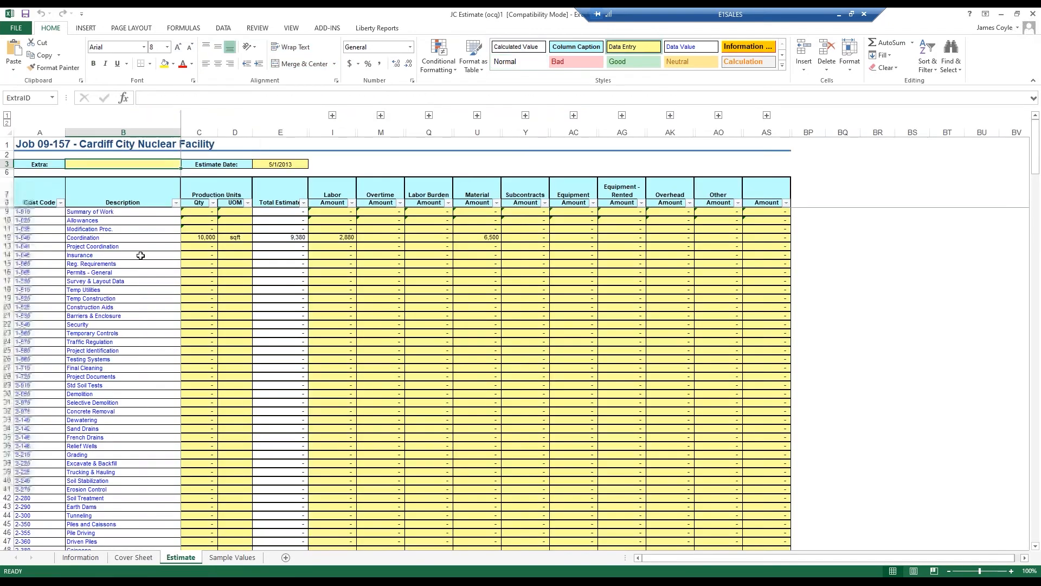
- Examine the Cover Sheet's job number, its job status formula and the choices for estimating category 1, and return to the Estimate sheet
click(142, 559)
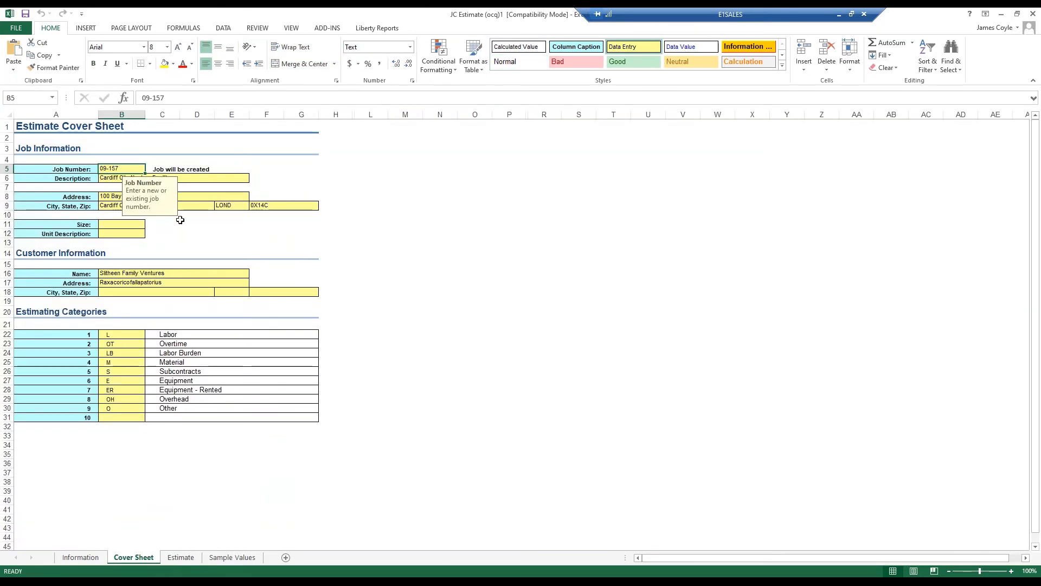
click(171, 168)
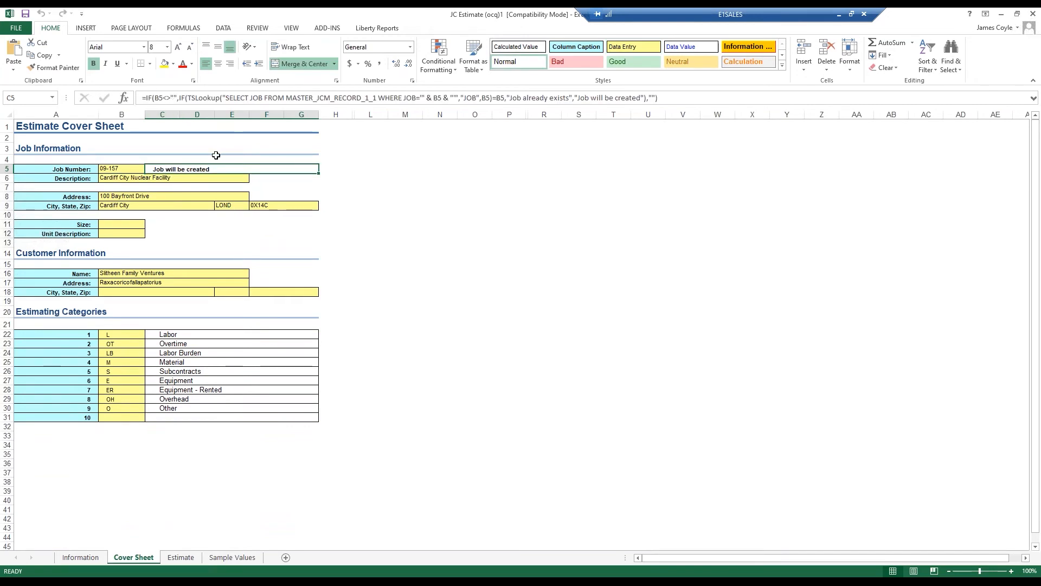
click(115, 169)
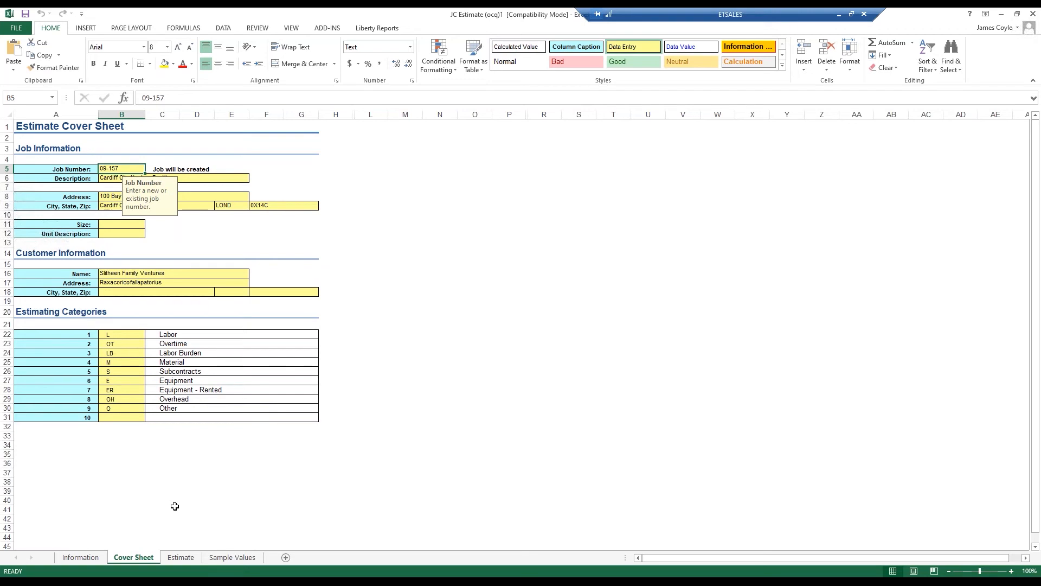
click(114, 335)
click(149, 335)
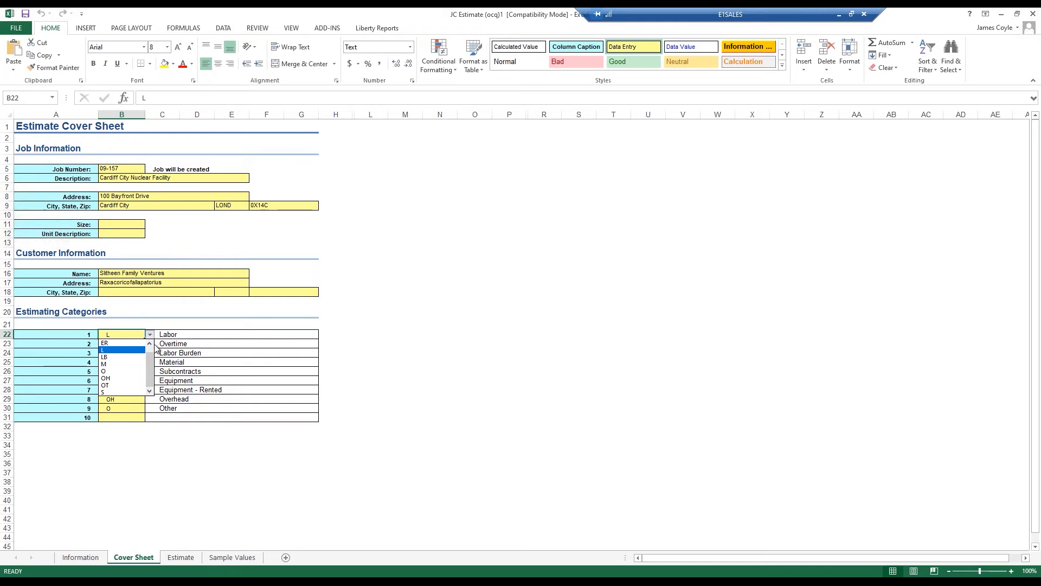
key(Escape)
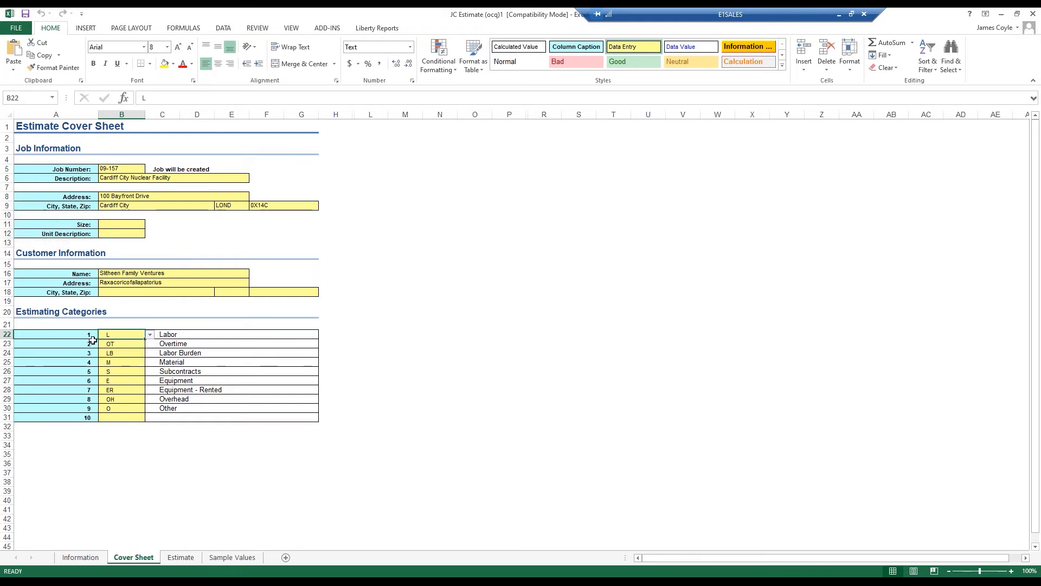
click(182, 558)
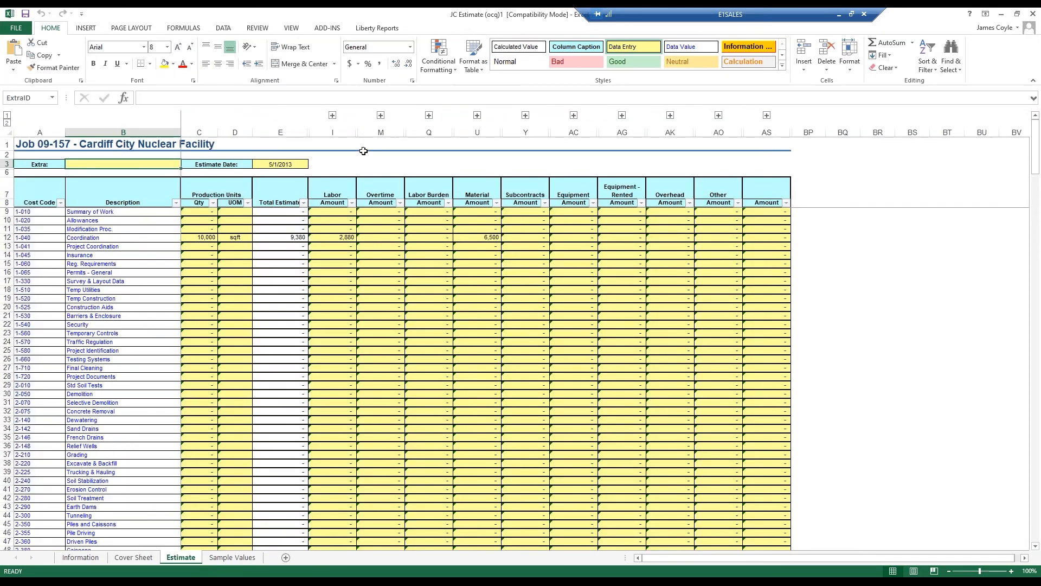
- Expand the Labor column group and examine the Coordination row's labor values and Overtime formula, with the Office Connector add-in tools displayed
click(332, 116)
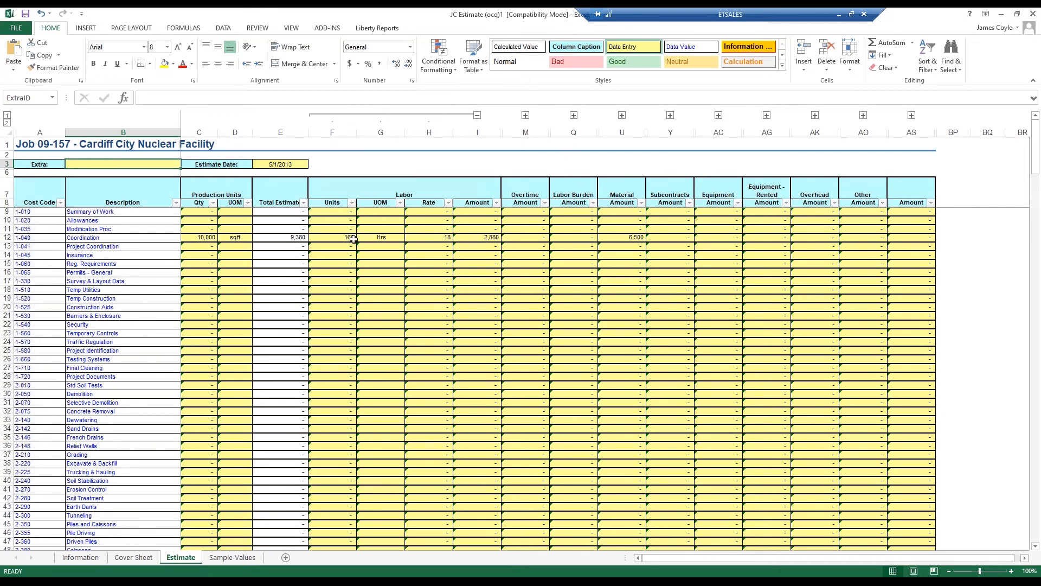
click(526, 239)
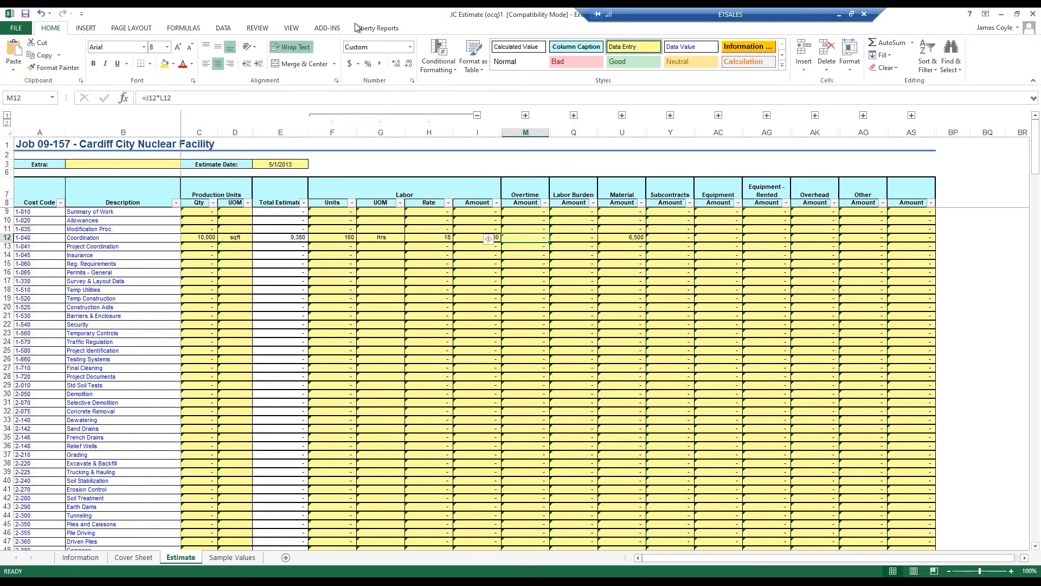
click(322, 30)
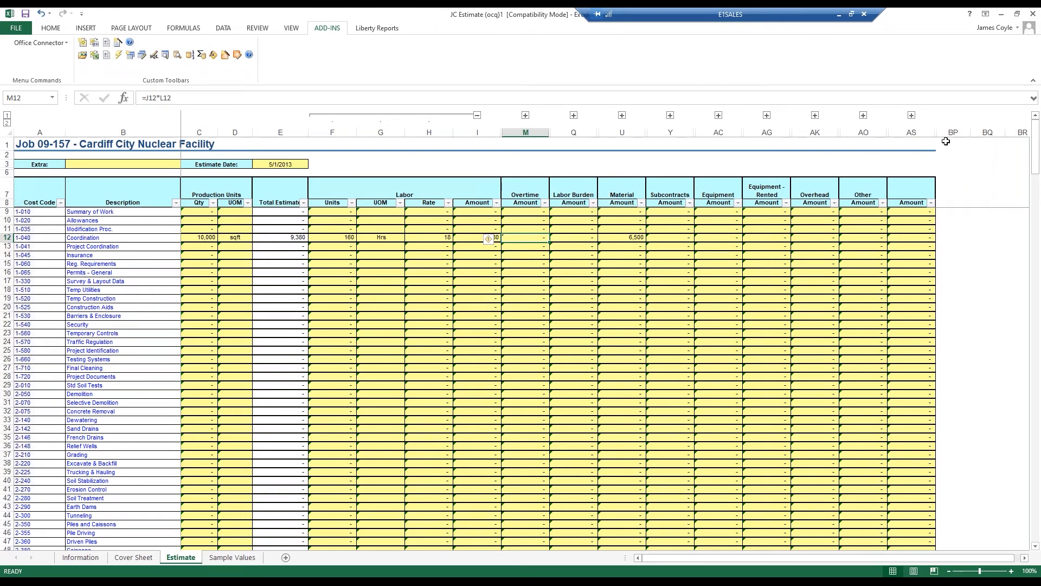
- Unhide the columns between AS and BP on the Estimate sheet and examine the TSImport cost code formula in BE12
drag(928, 132, 953, 179)
right_click(952, 179)
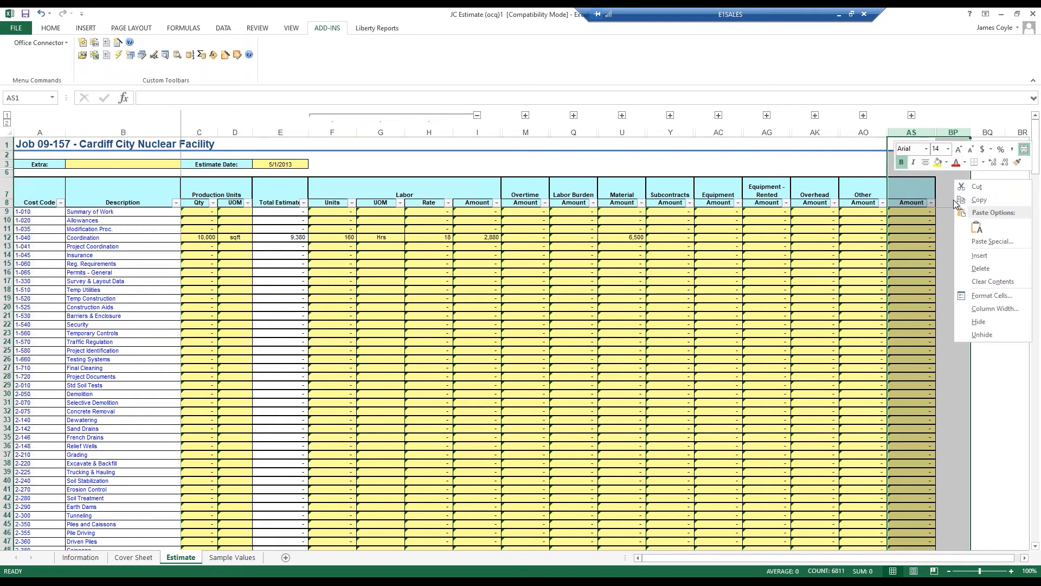
click(985, 337)
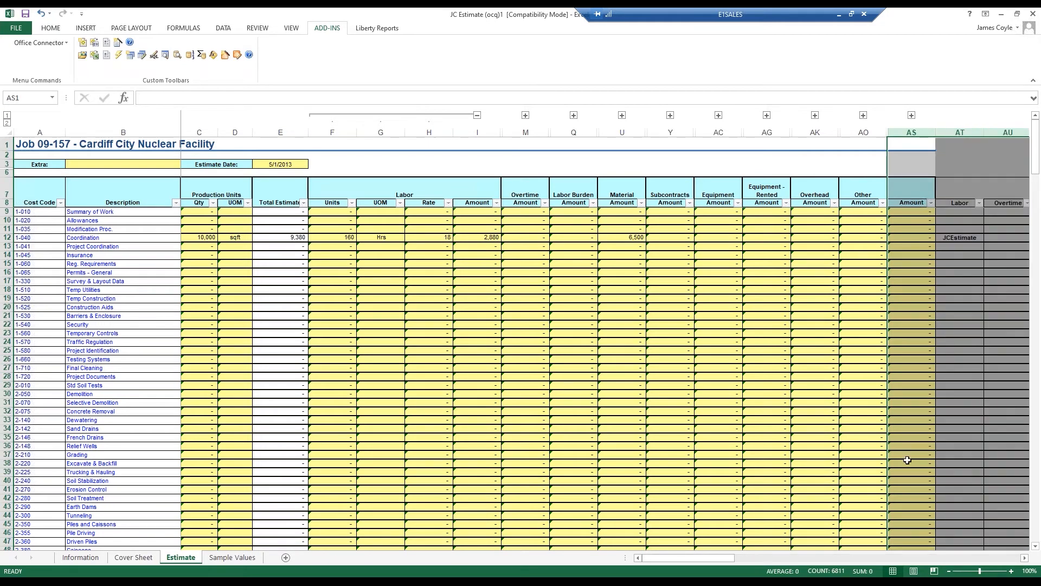
click(878, 558)
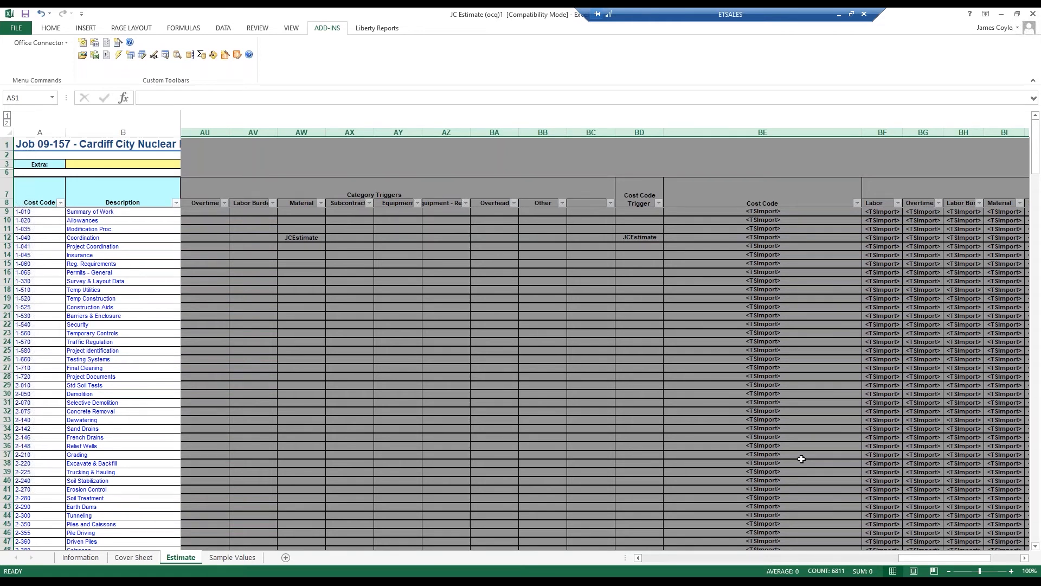
click(756, 239)
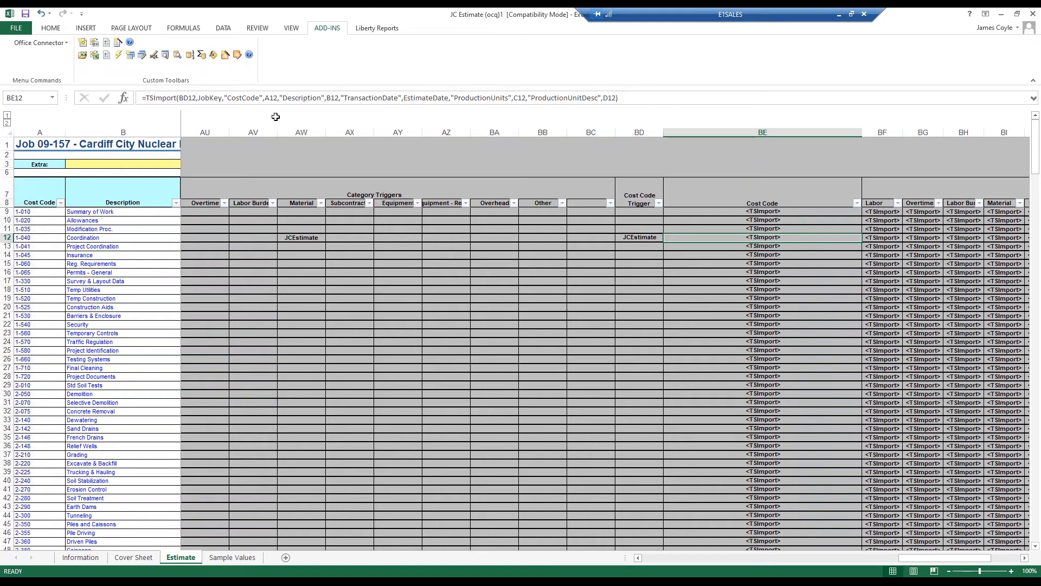
- From the Cover Sheet, start saving the Office Connector import file with No Action set for after its creation
click(136, 558)
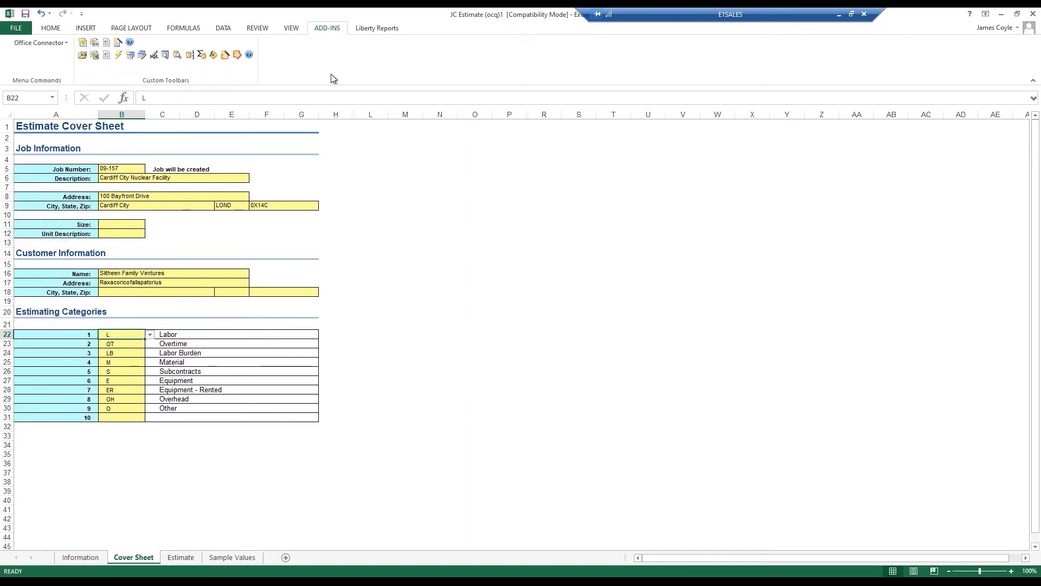
click(95, 45)
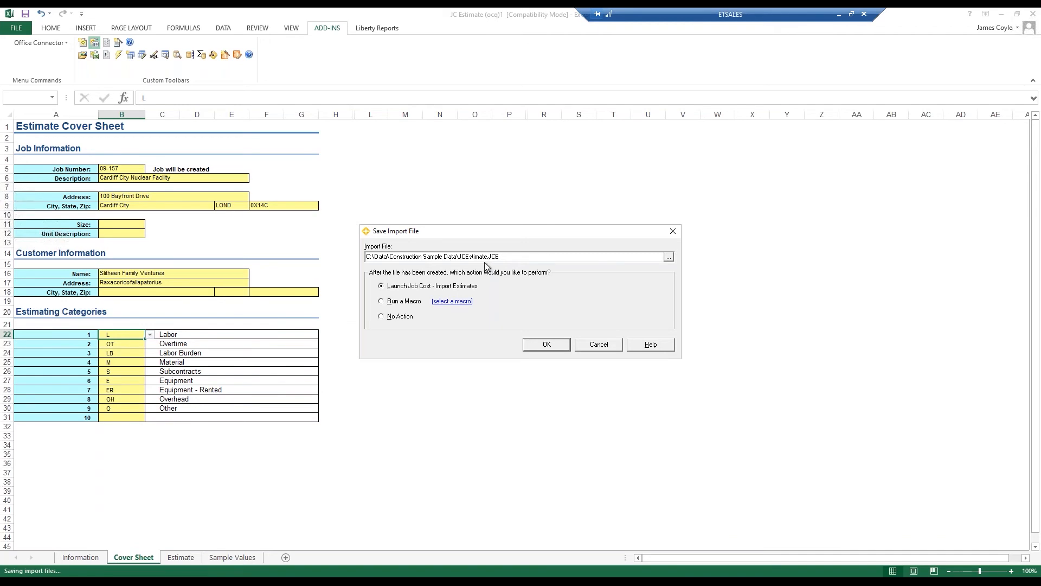
click(399, 317)
- Browse the import file's folder, examine the contents of FISHLODG.JCE in Notepad, and leave the file browser without choosing a file
click(668, 258)
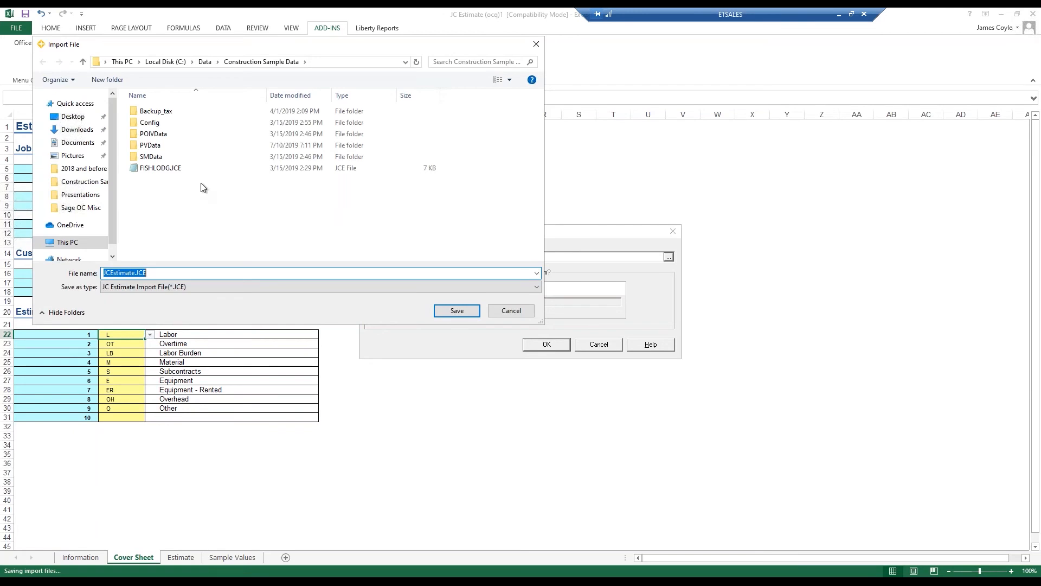
click(169, 172)
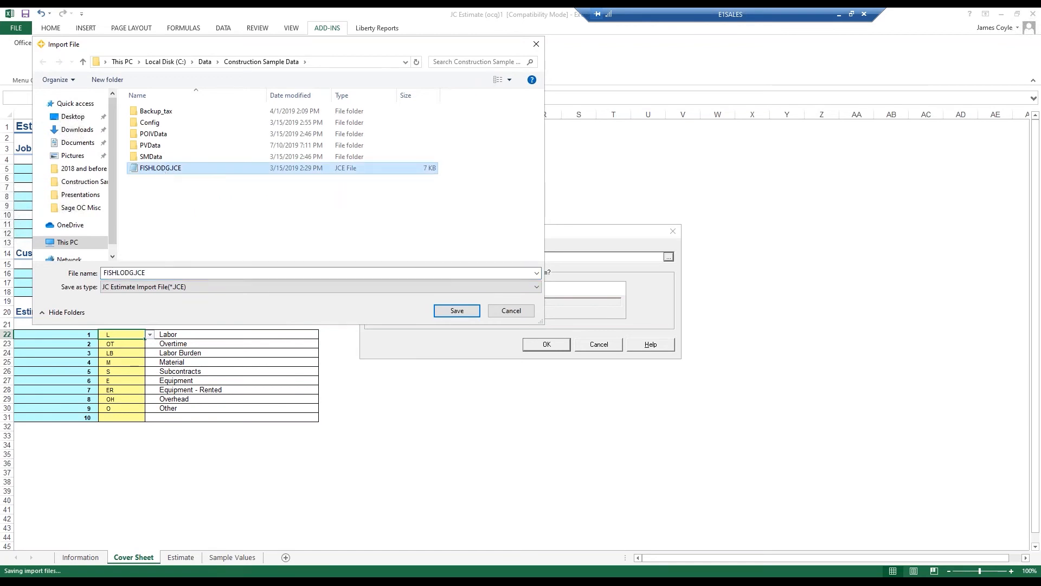
right_click(162, 169)
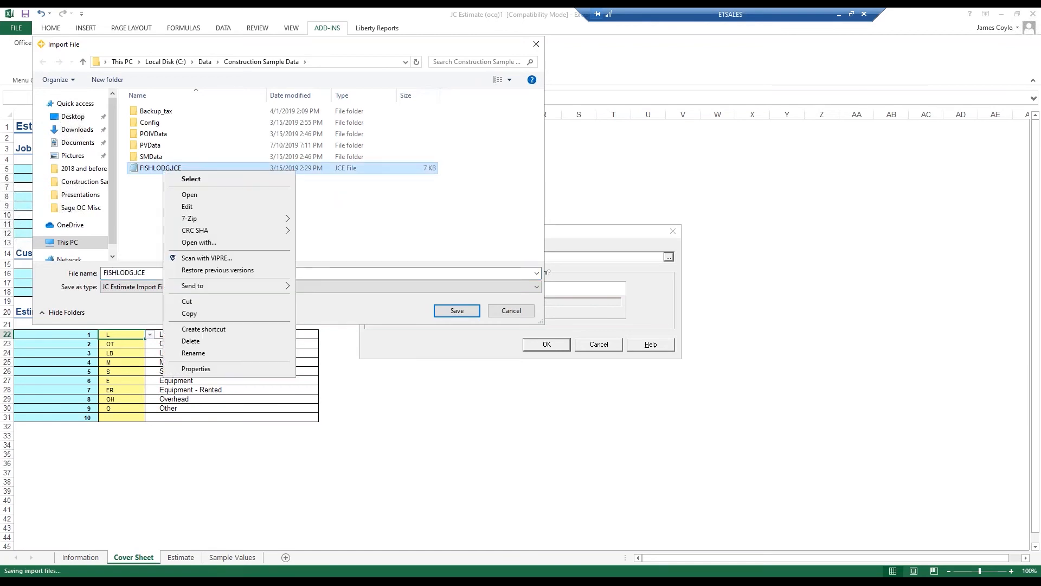
click(191, 208)
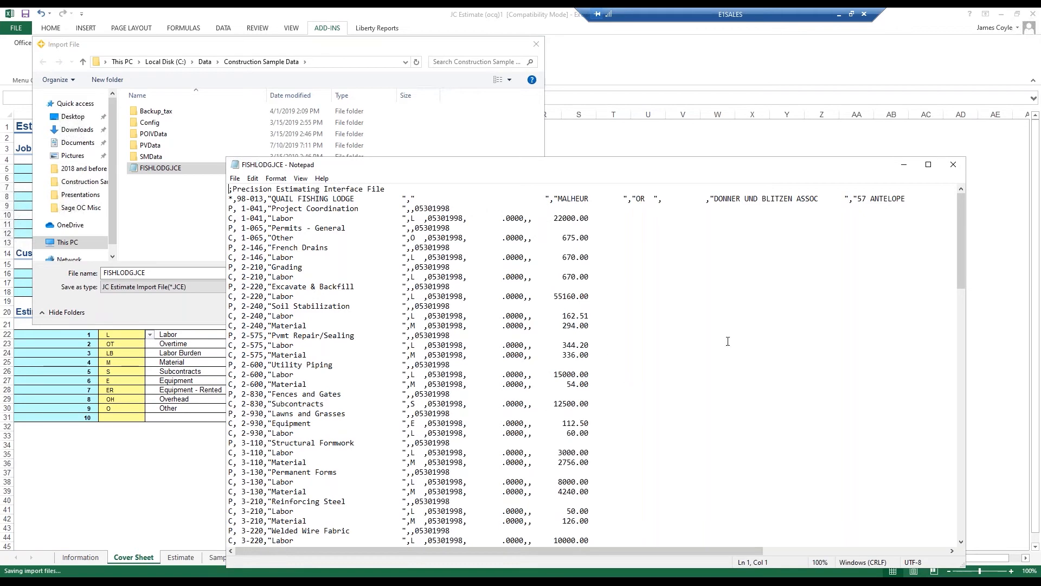
click(953, 165)
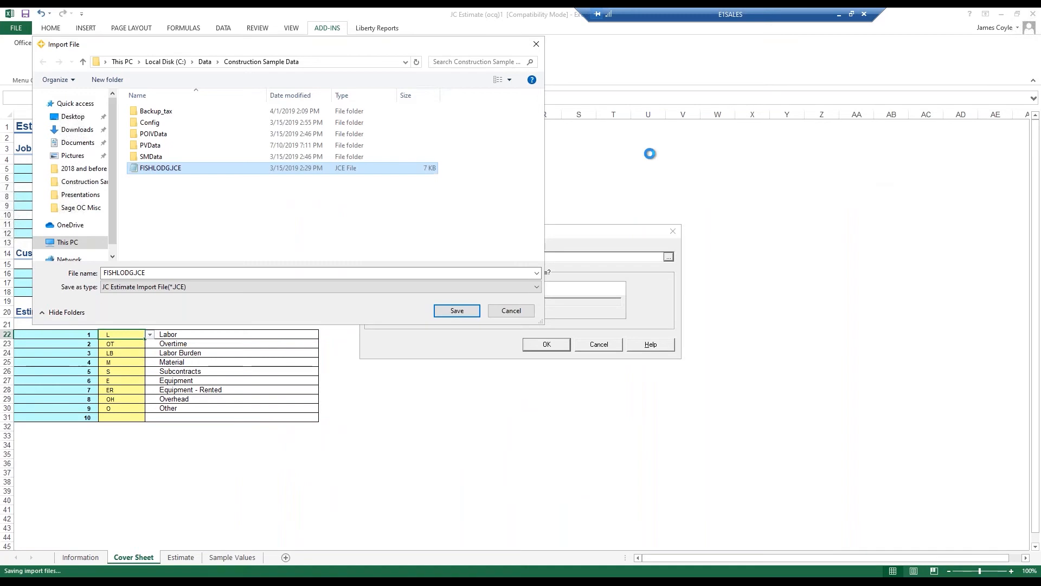
click(537, 44)
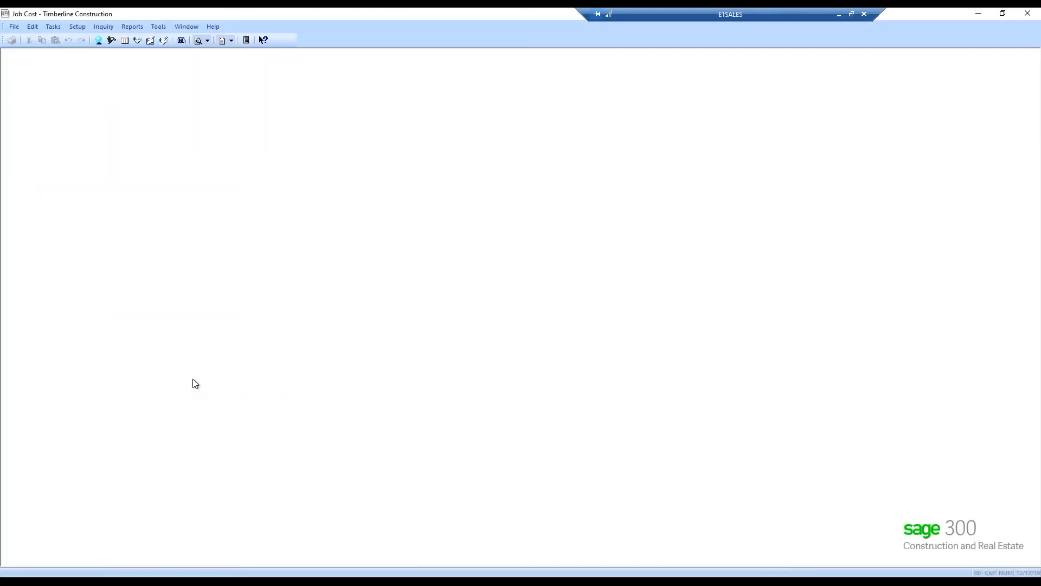
- Switch to Job Cost and examine the Import Estimates options and available import files, cancelling without an import
click(158, 28)
mouse_move(177, 53)
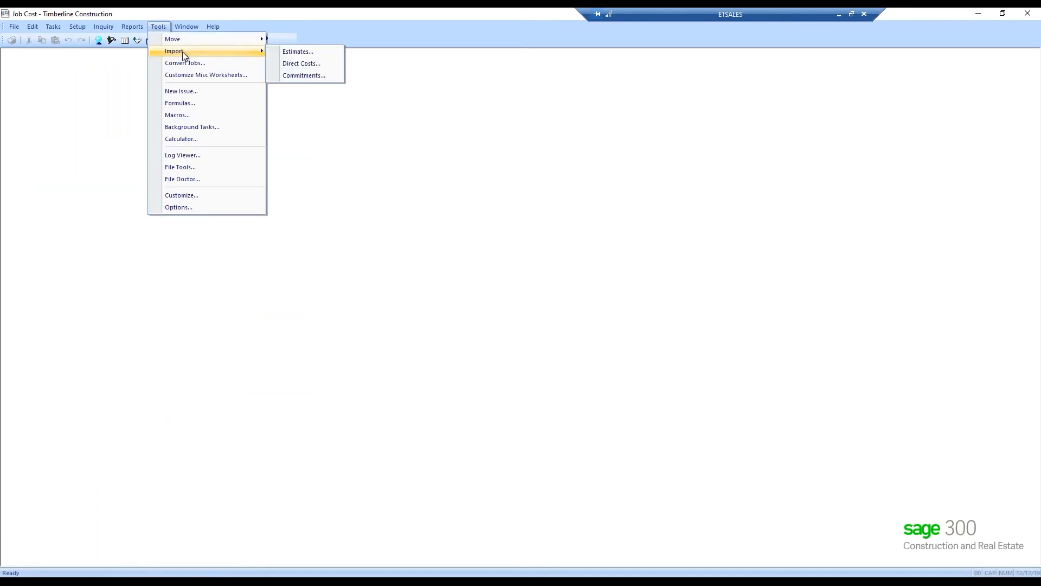
click(297, 53)
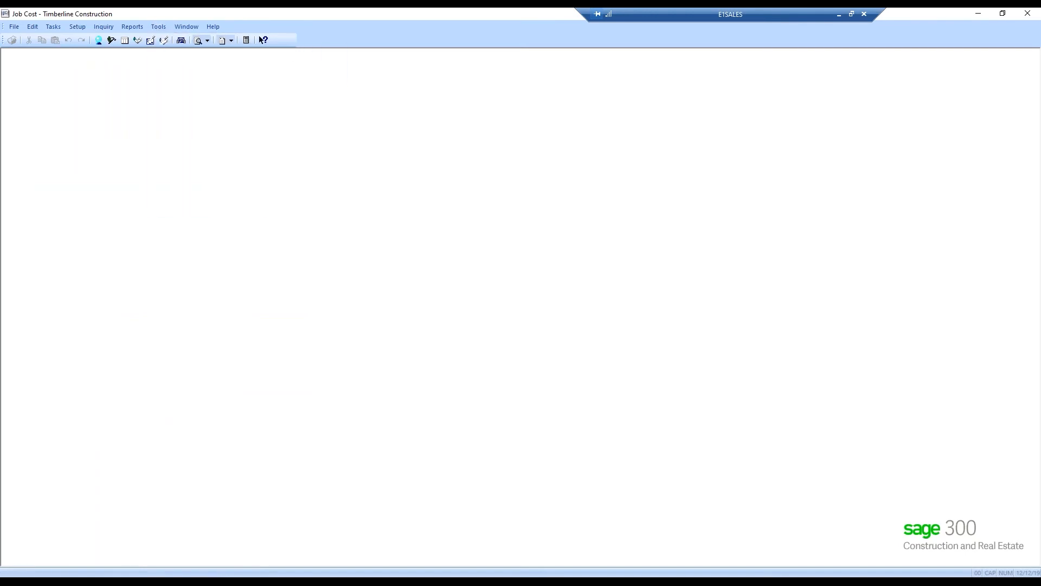
click(621, 219)
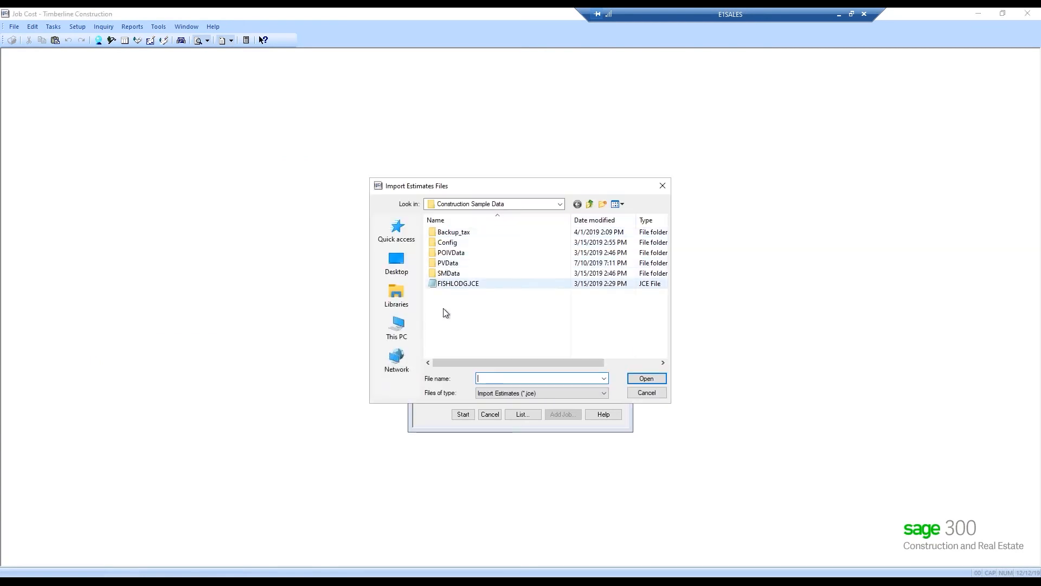
click(648, 392)
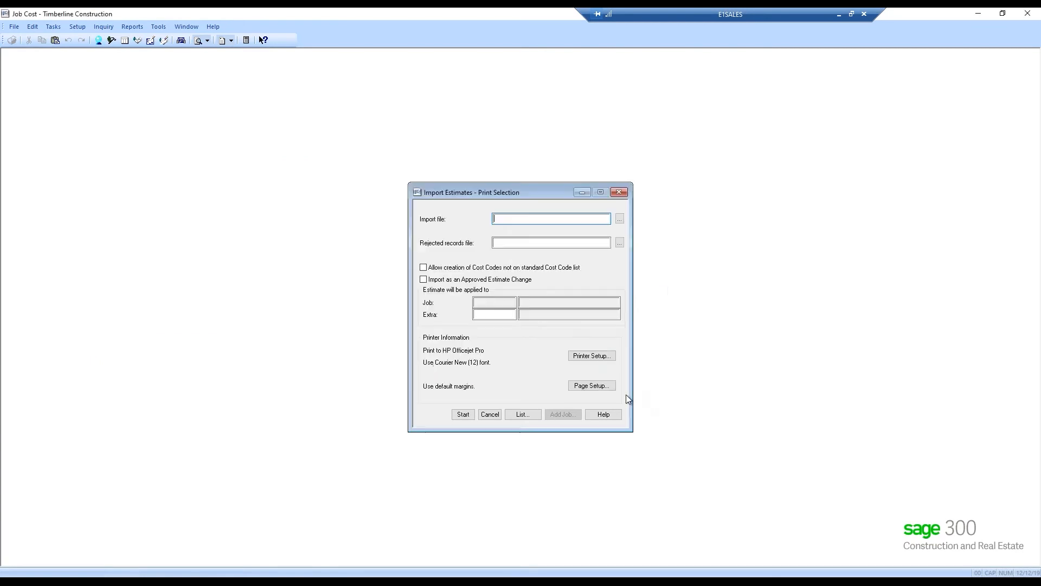
click(496, 417)
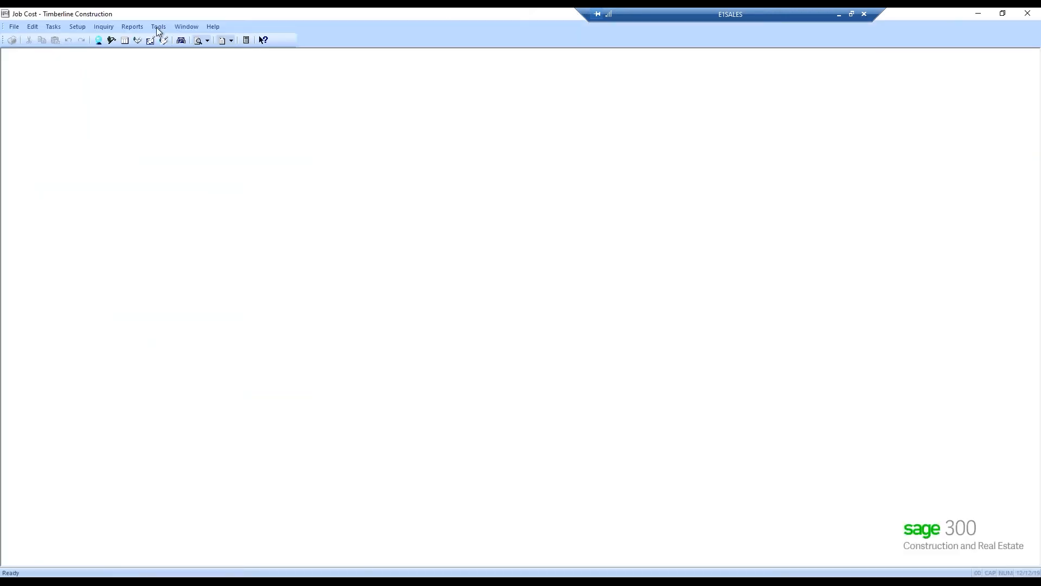
click(158, 27)
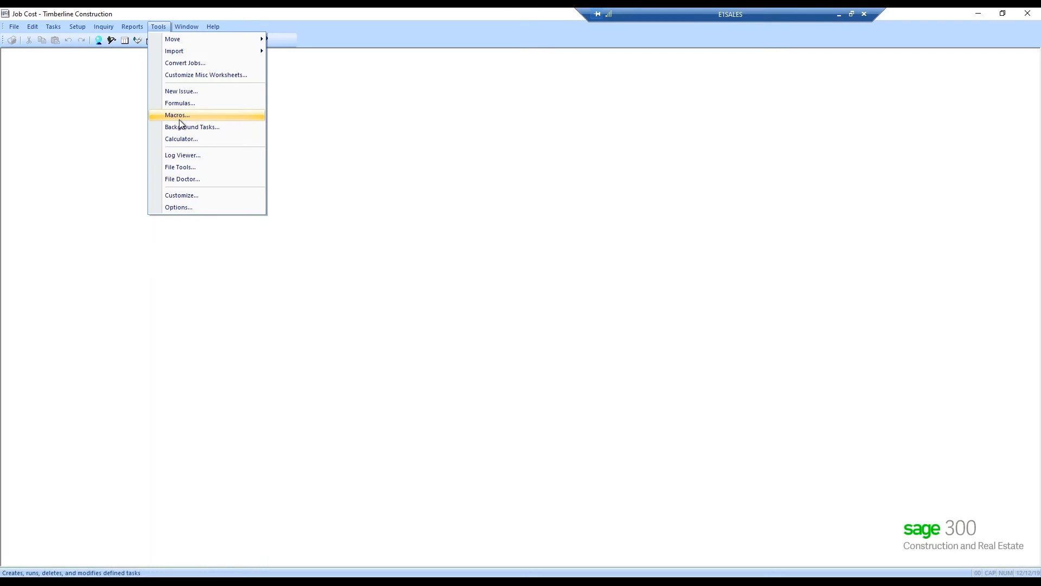
click(501, 240)
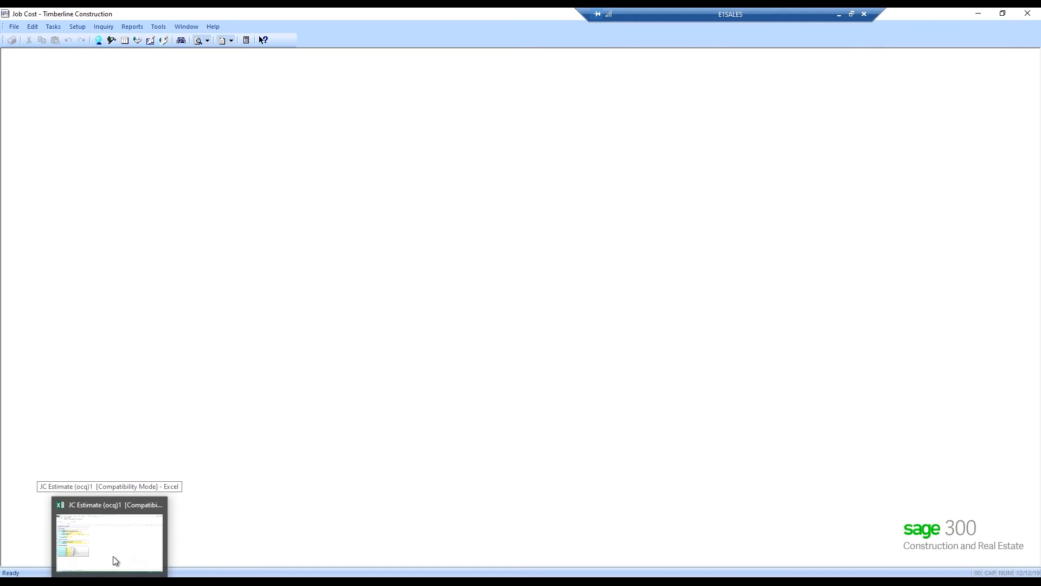
- Switch back to Excel and create the import file C:\Data\Construction Sample Data\JCEstimate.JCE with No Action afterward
click(114, 559)
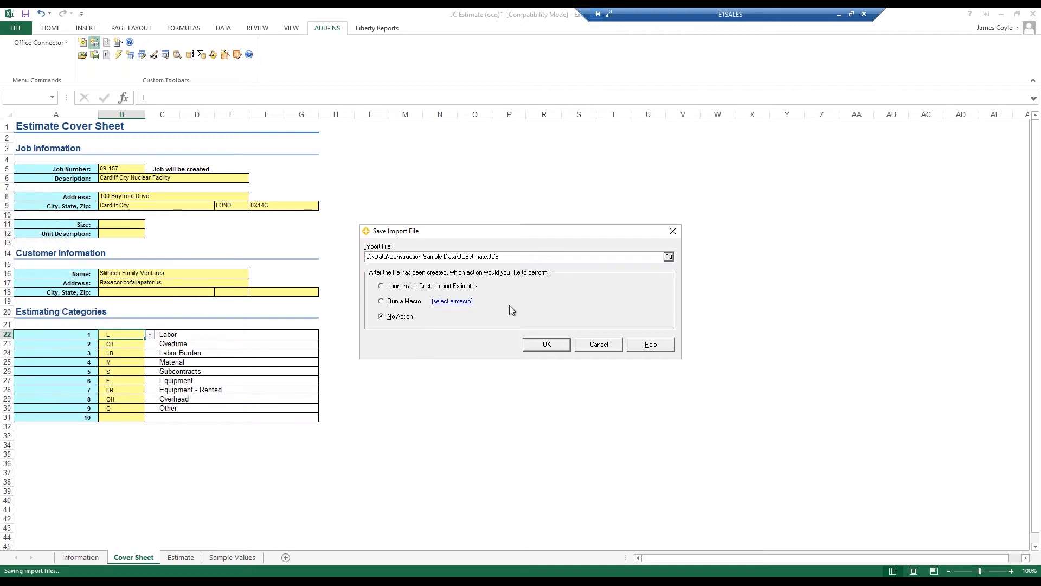
click(401, 286)
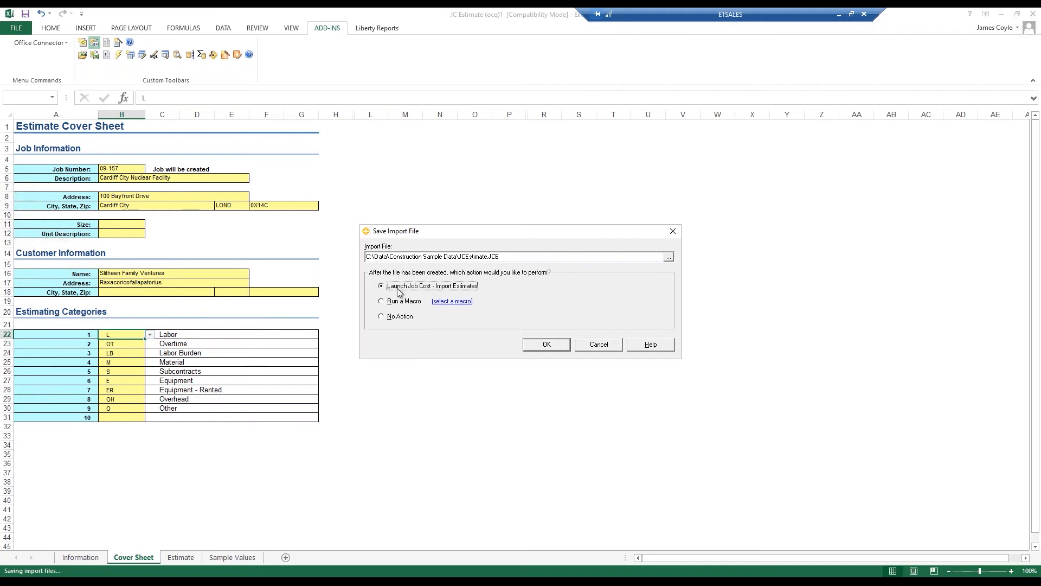
click(399, 319)
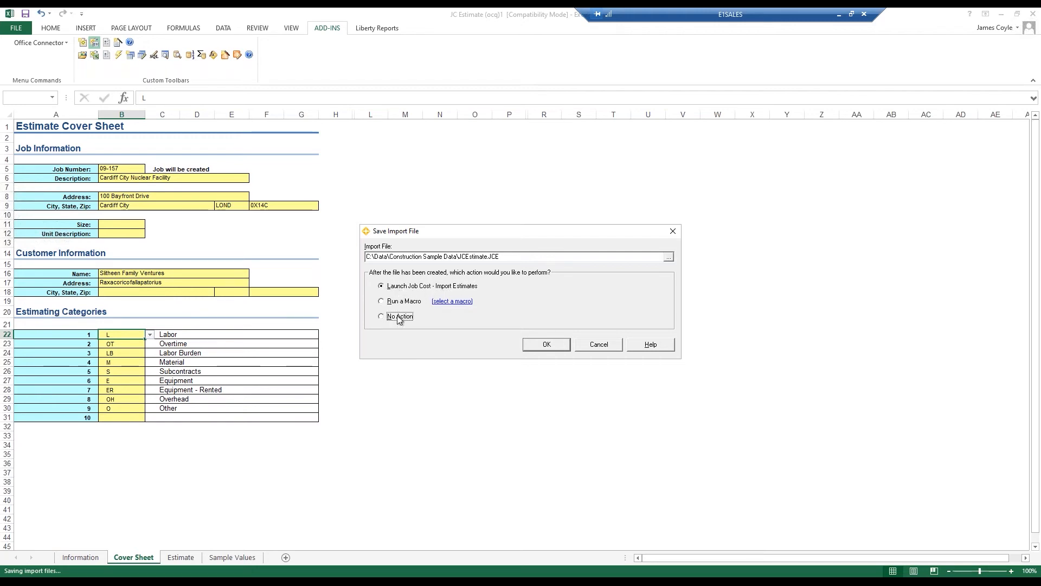
click(546, 345)
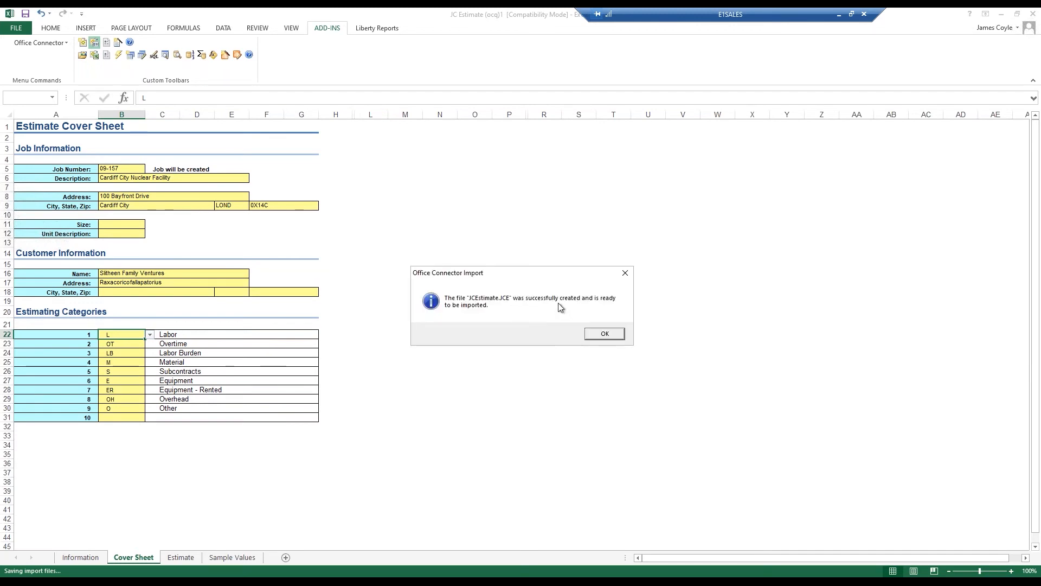
click(602, 338)
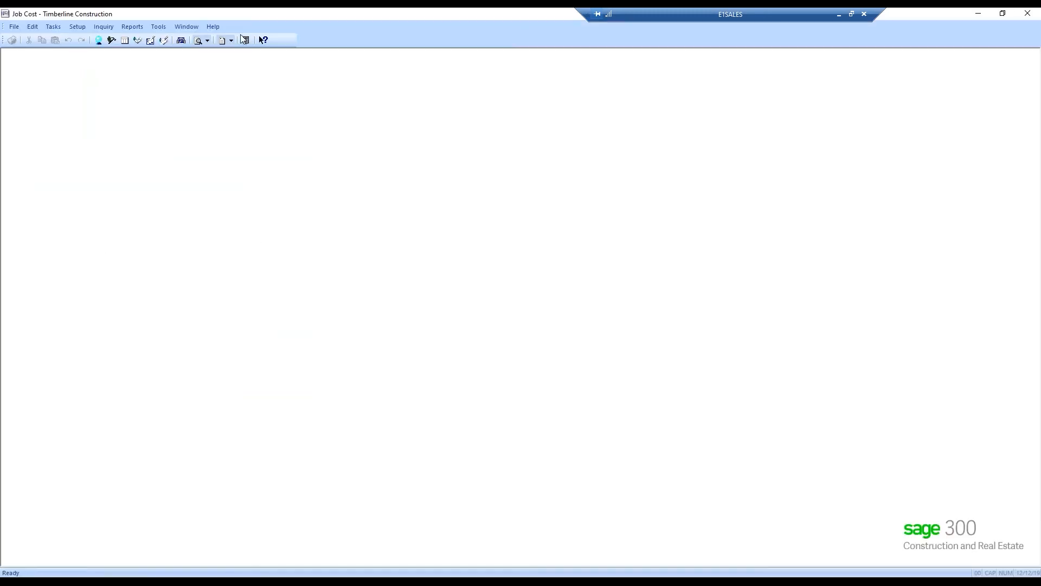
- Switch to Job Cost, browse for the Import Estimates file, and examine the contents of JCEstimate.JCE in Notepad
click(164, 27)
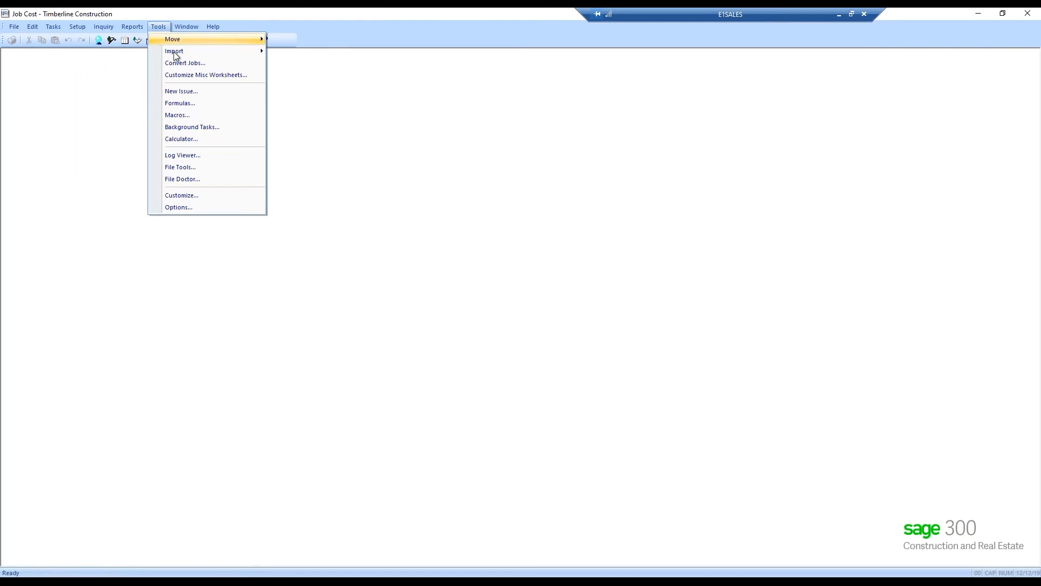
mouse_move(174, 51)
click(303, 51)
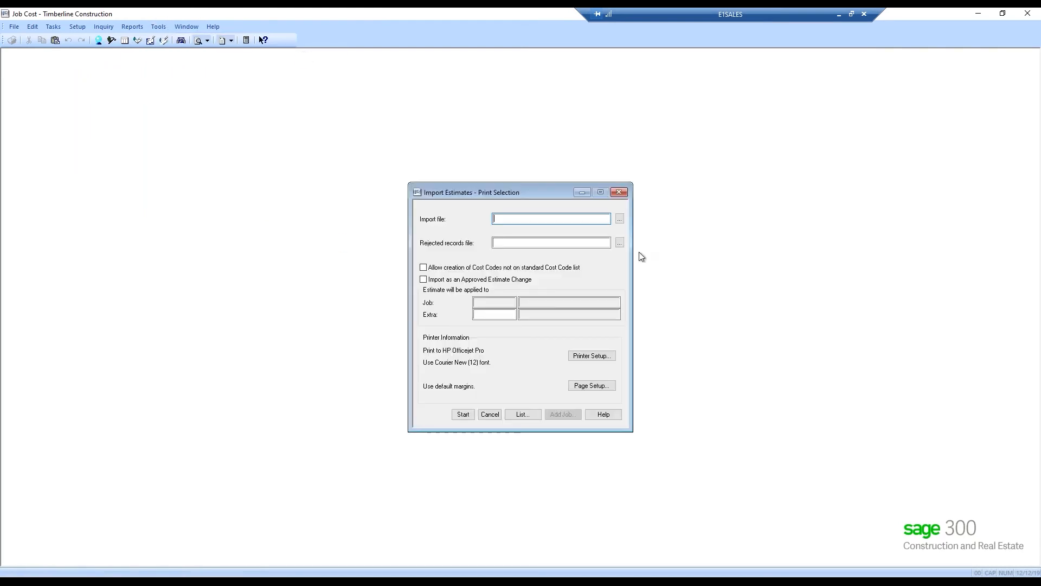
click(619, 218)
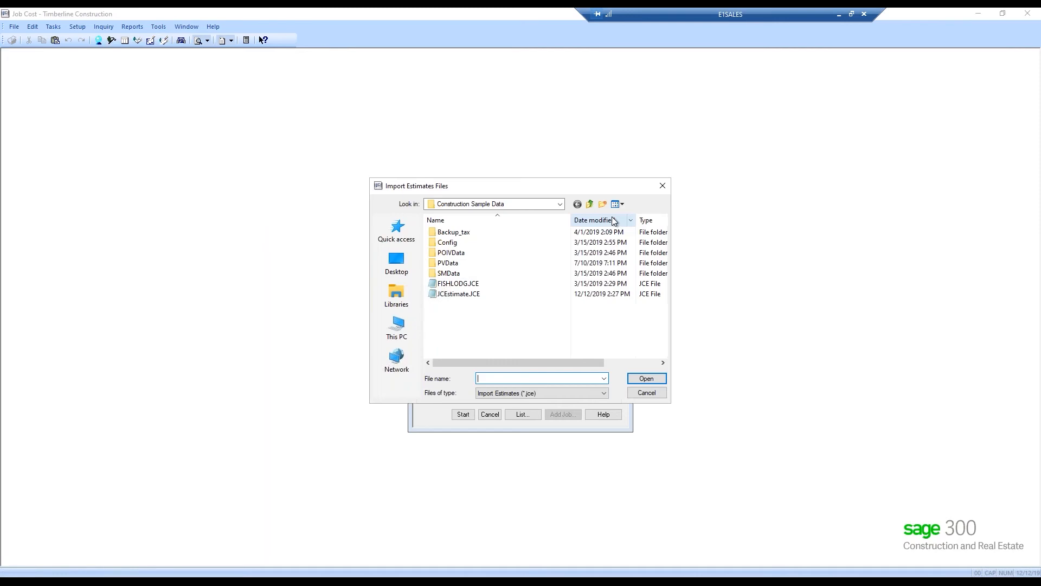
click(460, 296)
right_click(459, 296)
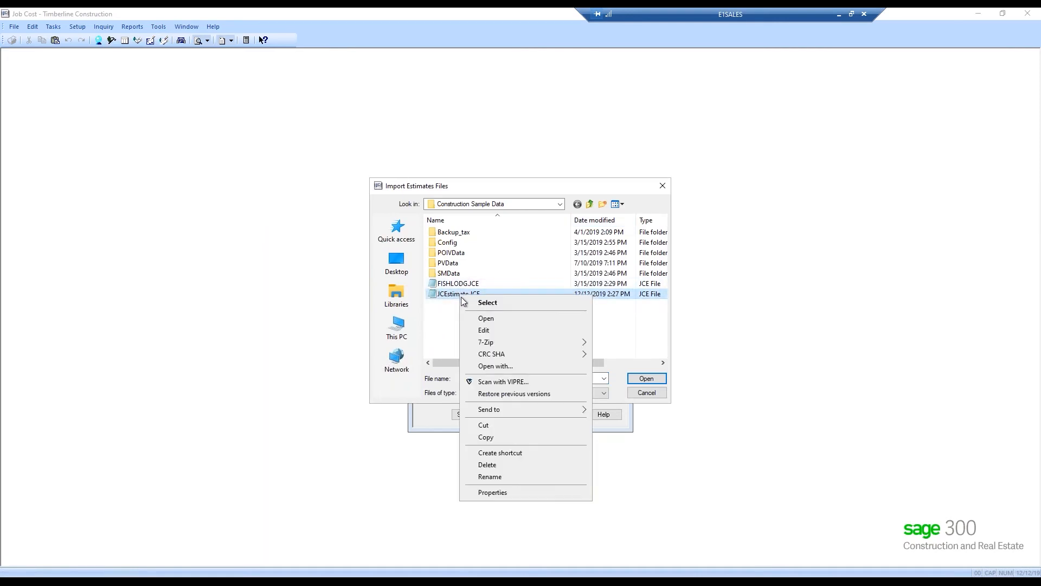
click(483, 331)
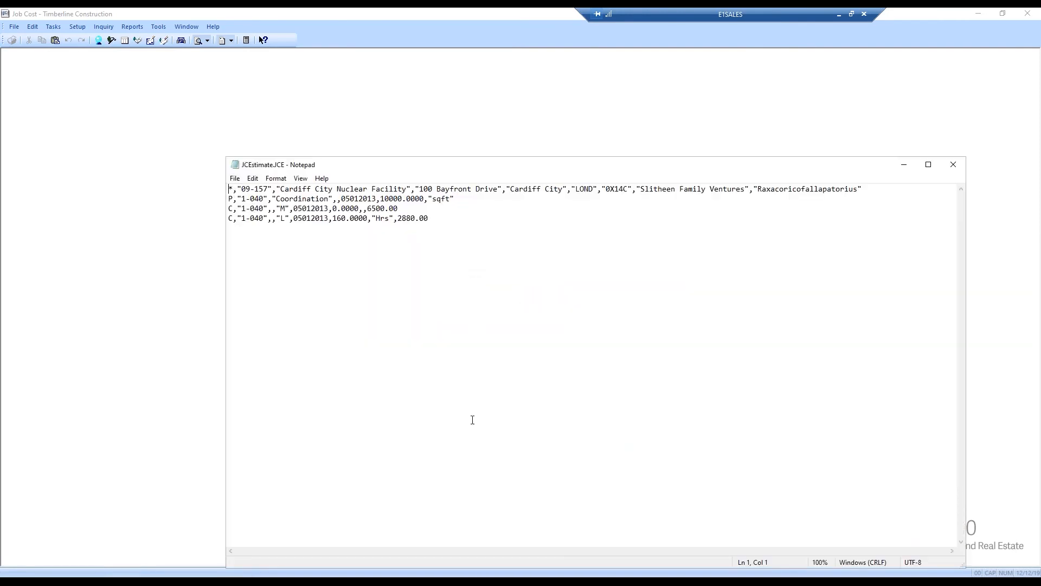
click(953, 165)
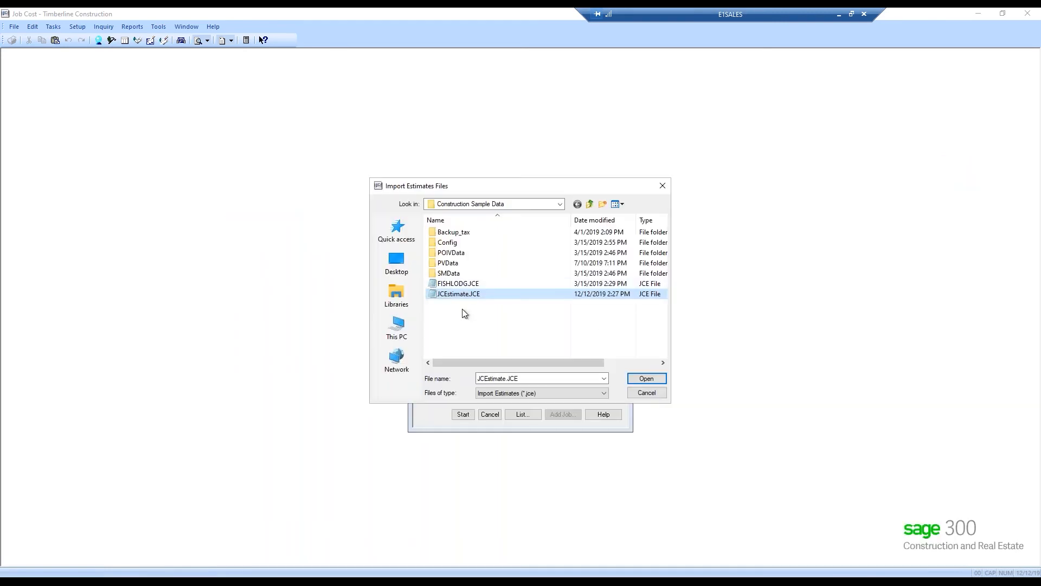
- Choose JCEstimate.JCE as the import file, name the rejected records file JCReject Est Import, and cancel the import
click(656, 381)
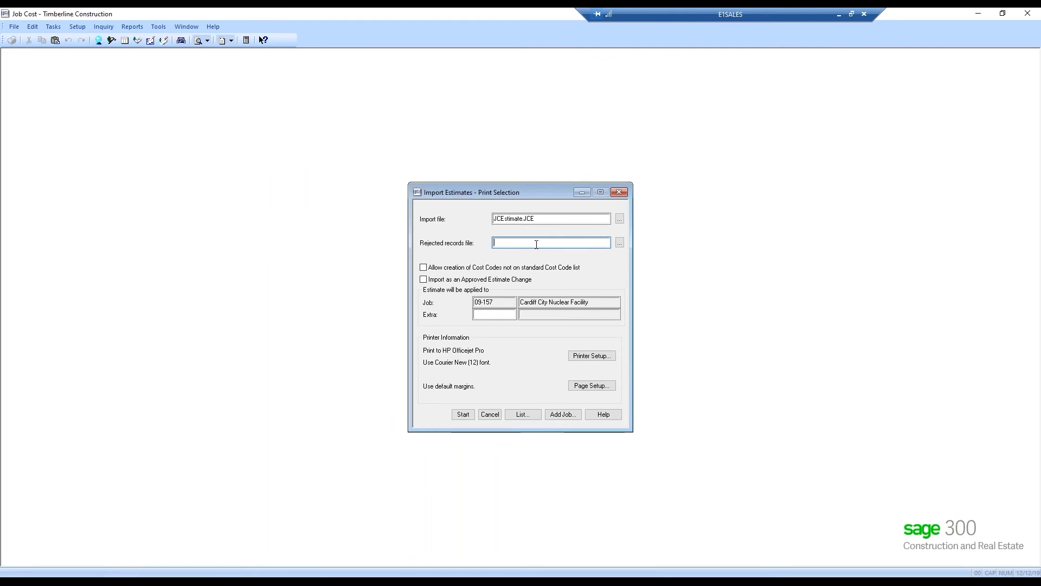
text(JCReject Est Import)
click(490, 414)
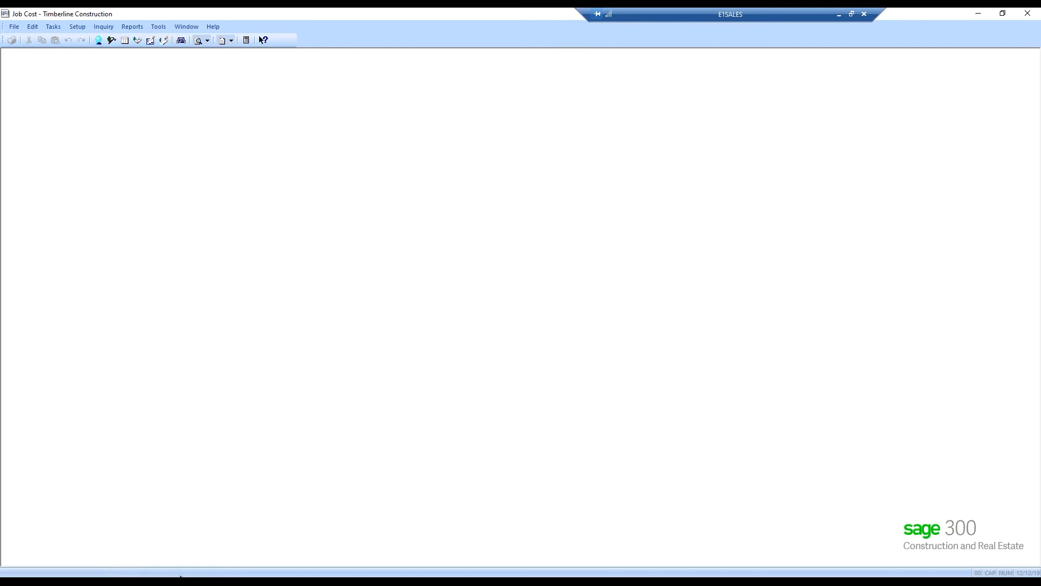
- Switch to Excel, examine the Cost Code and Labor TSImport formulas in row 12 of the Estimate sheet, and close the workbook without saving
mouse_move(110, 581)
click(123, 564)
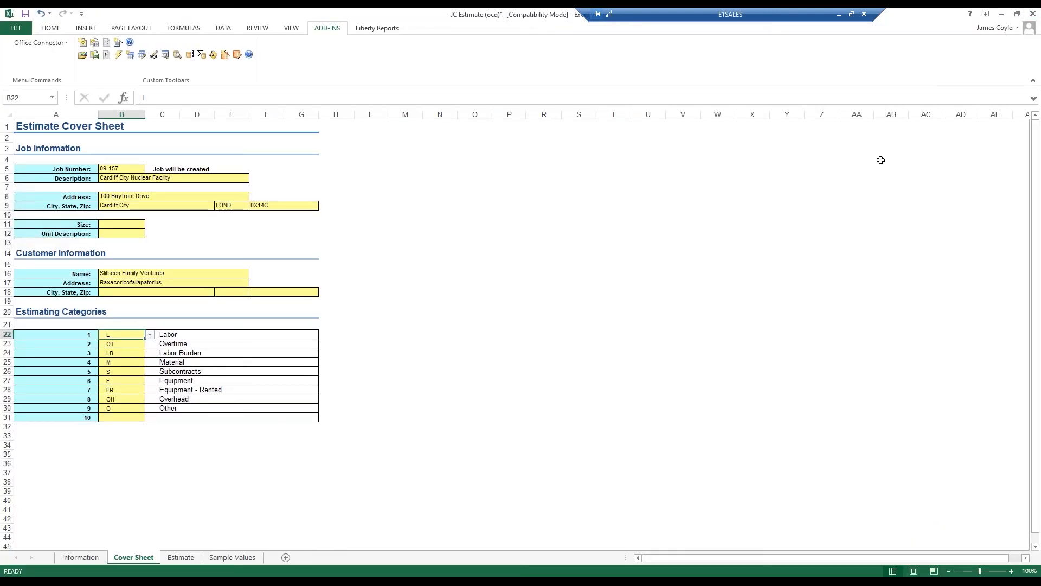
click(170, 561)
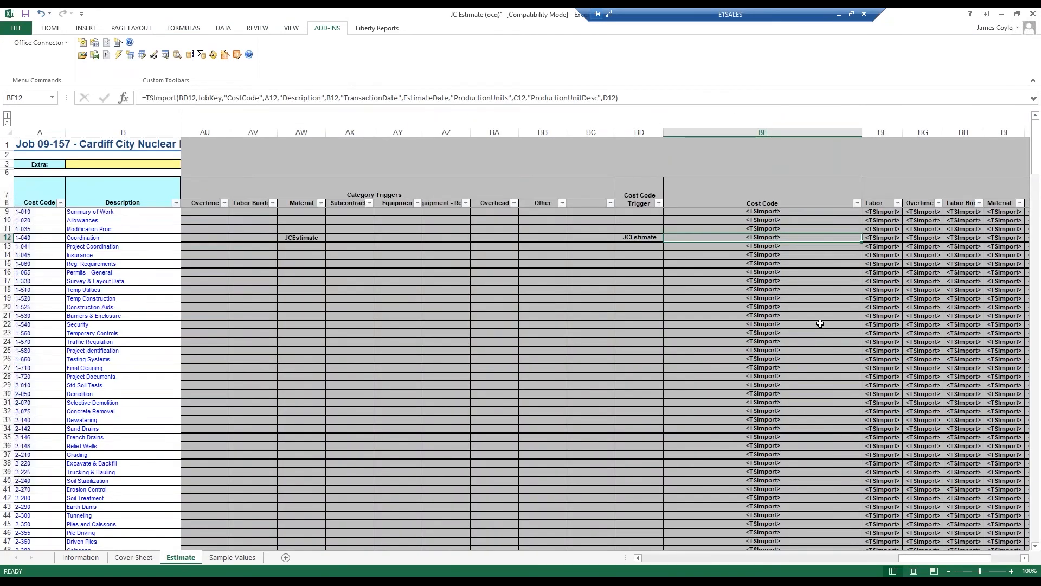
click(889, 242)
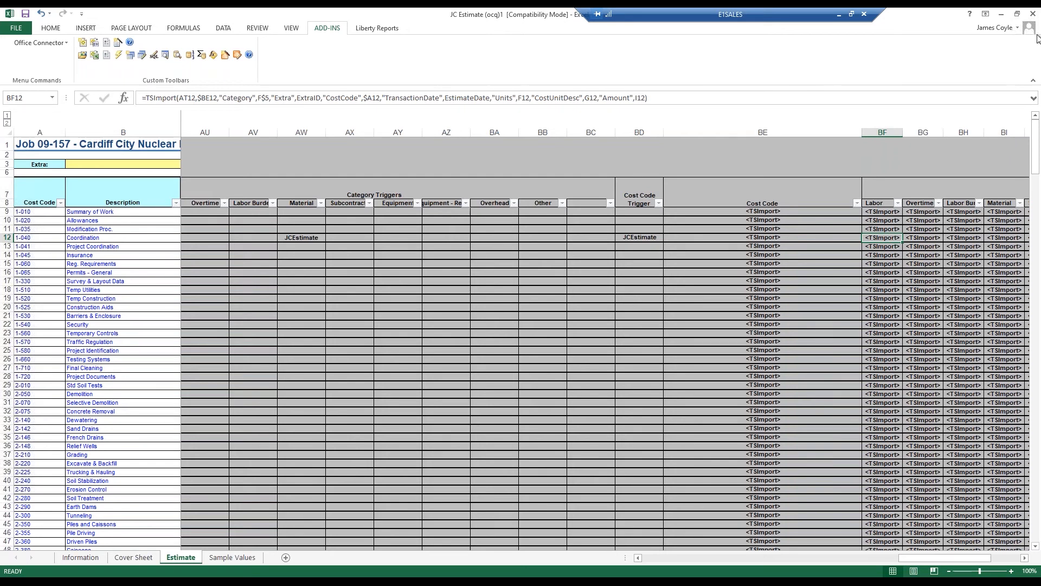
click(1033, 13)
click(518, 321)
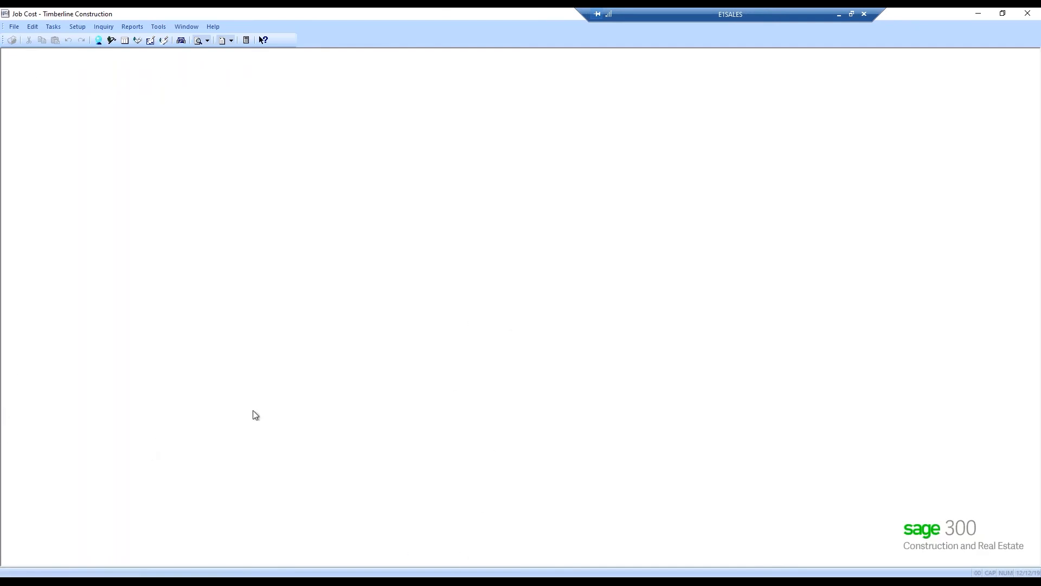
- Open Accounts Payable from the Sage 300 desktop and examine its Import Invoices options, cancelling without an import
click(978, 13)
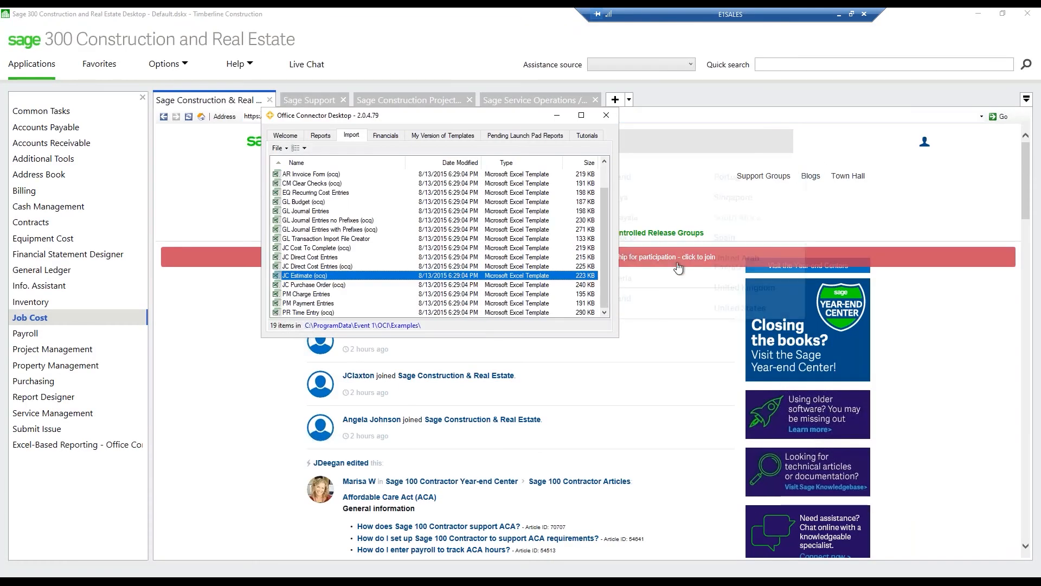
click(33, 133)
click(180, 115)
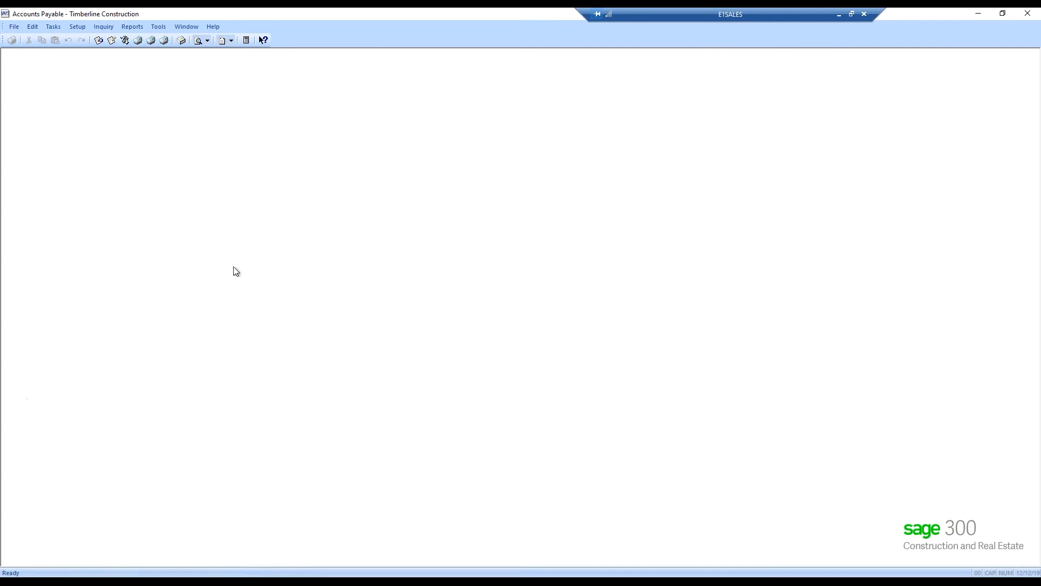
click(158, 27)
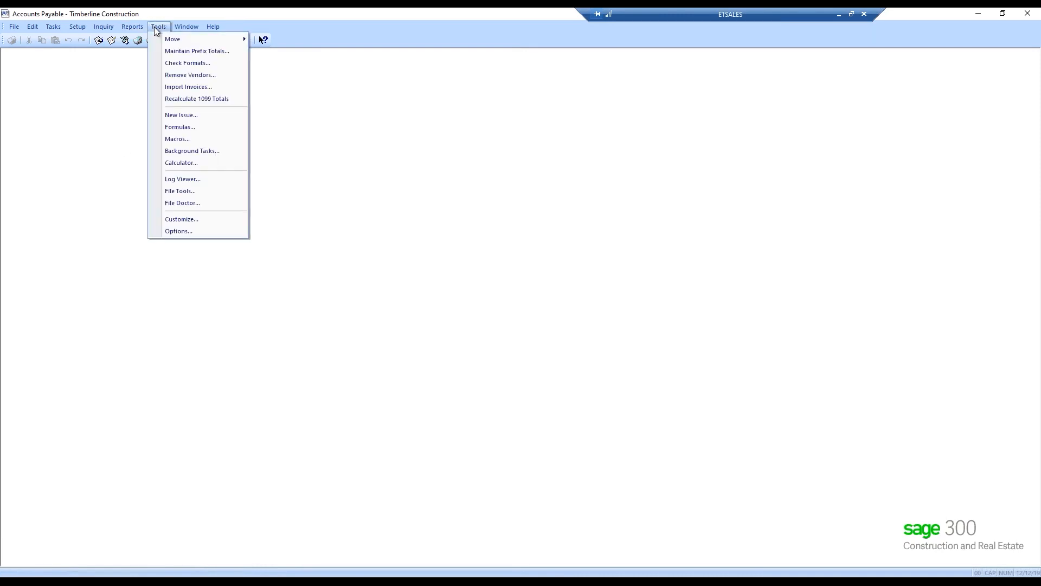
click(188, 87)
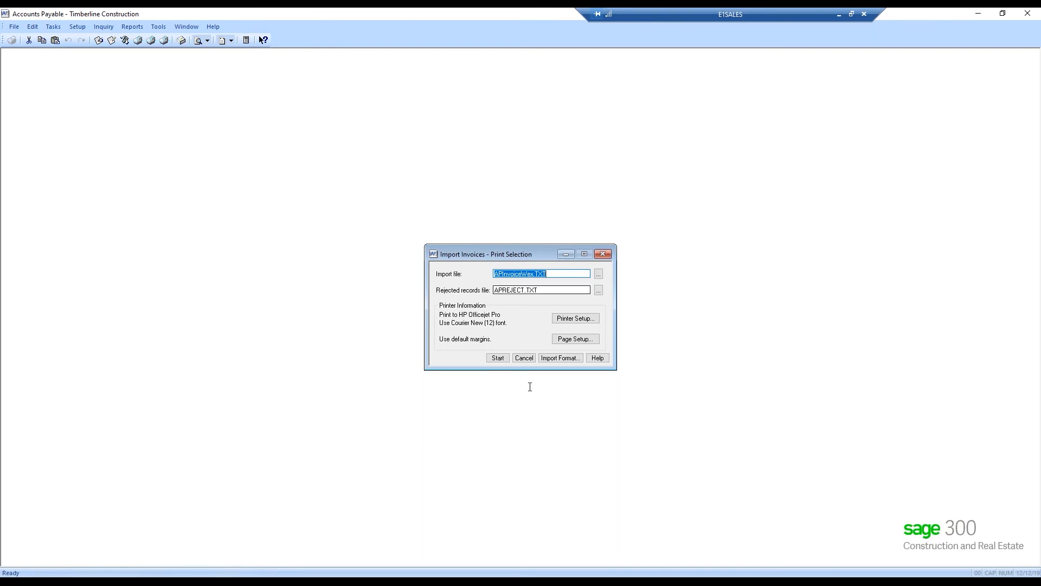
click(524, 358)
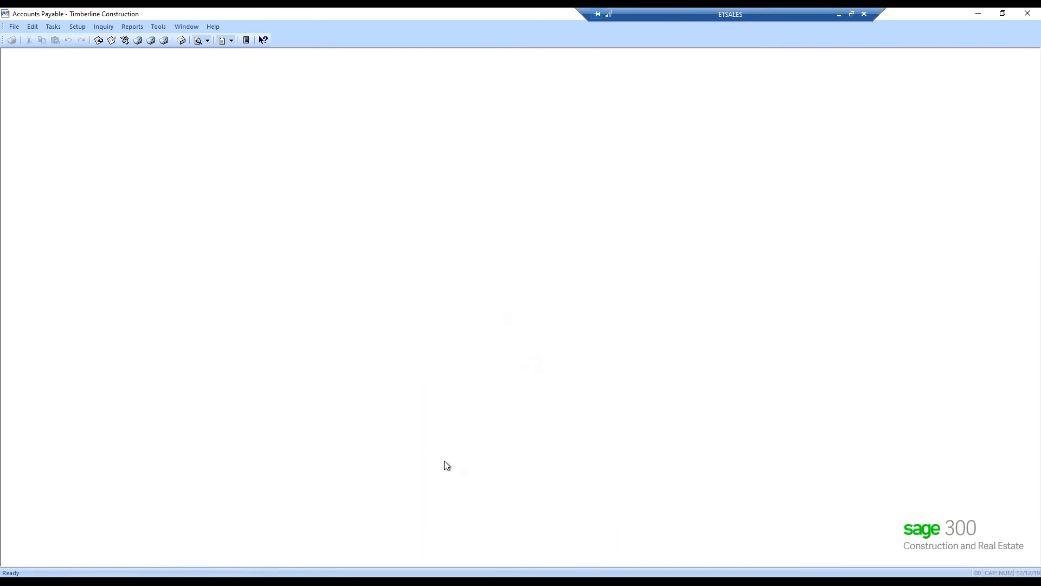
- Switch to Office Connector Desktop, review the import templates with AP Invoice selected, and minimize the window
click(172, 578)
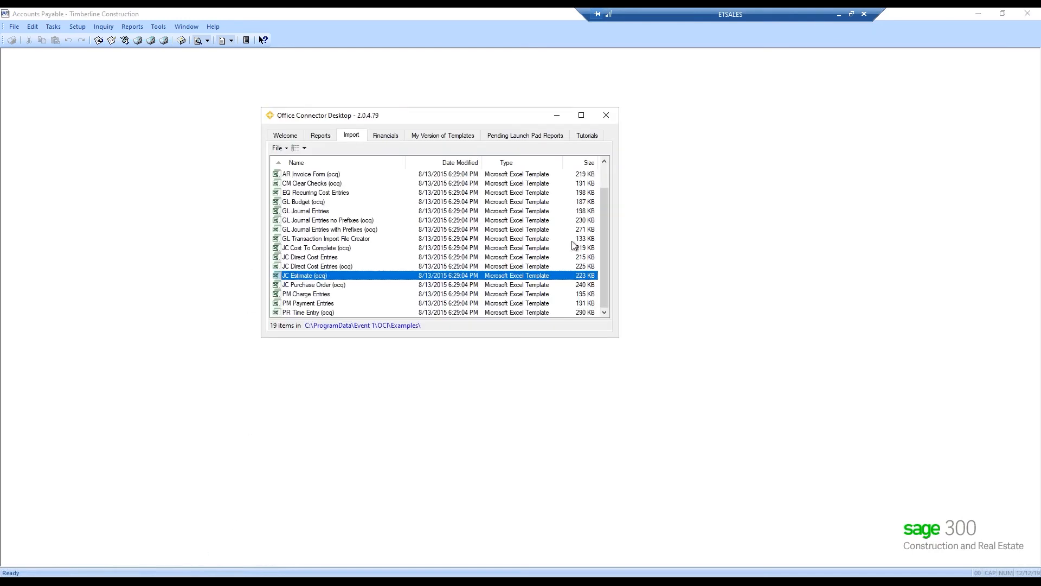
scroll(606, 189, up, 1)
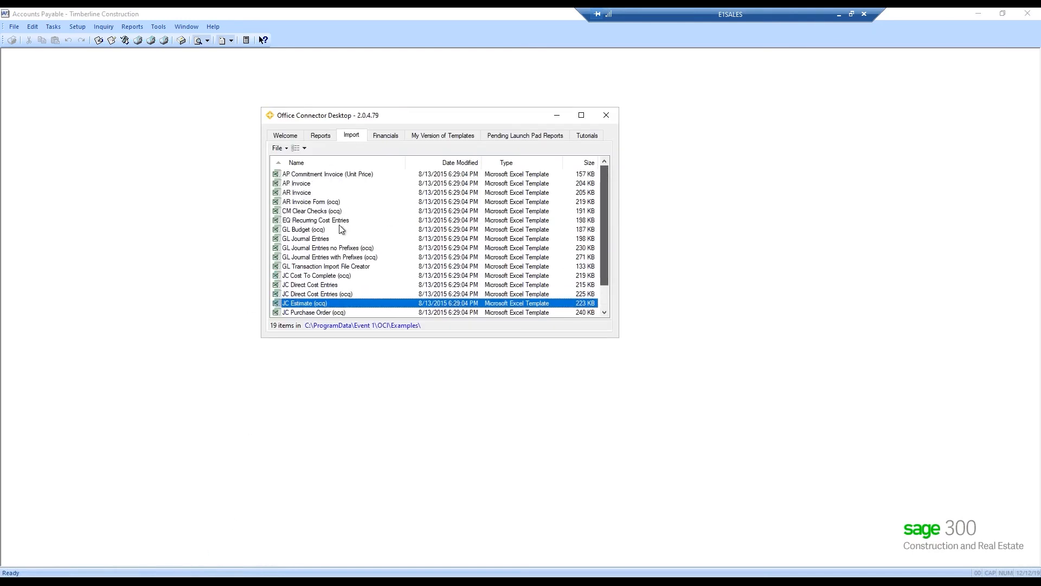
click(294, 187)
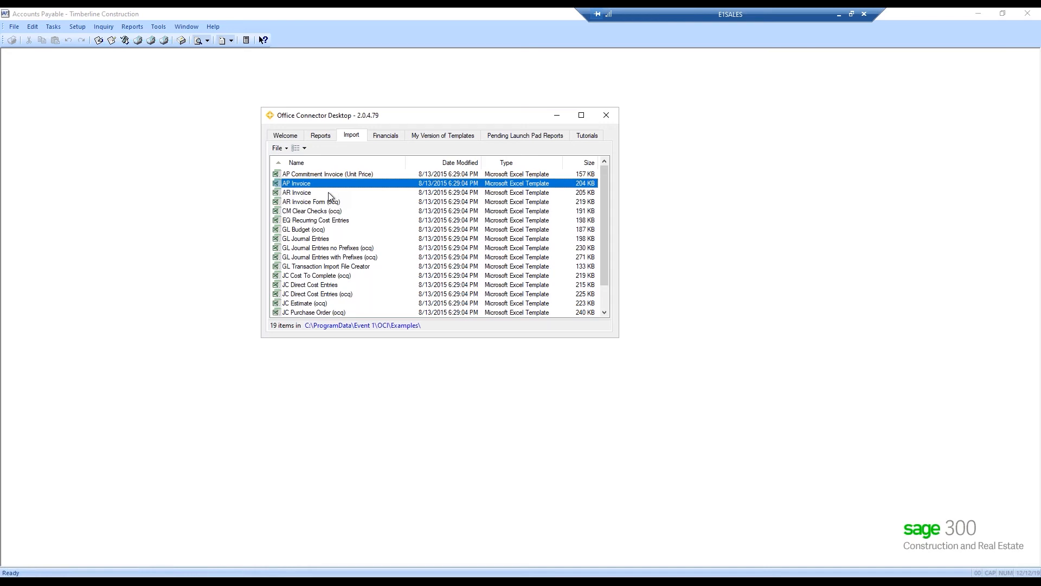
click(330, 324)
click(557, 119)
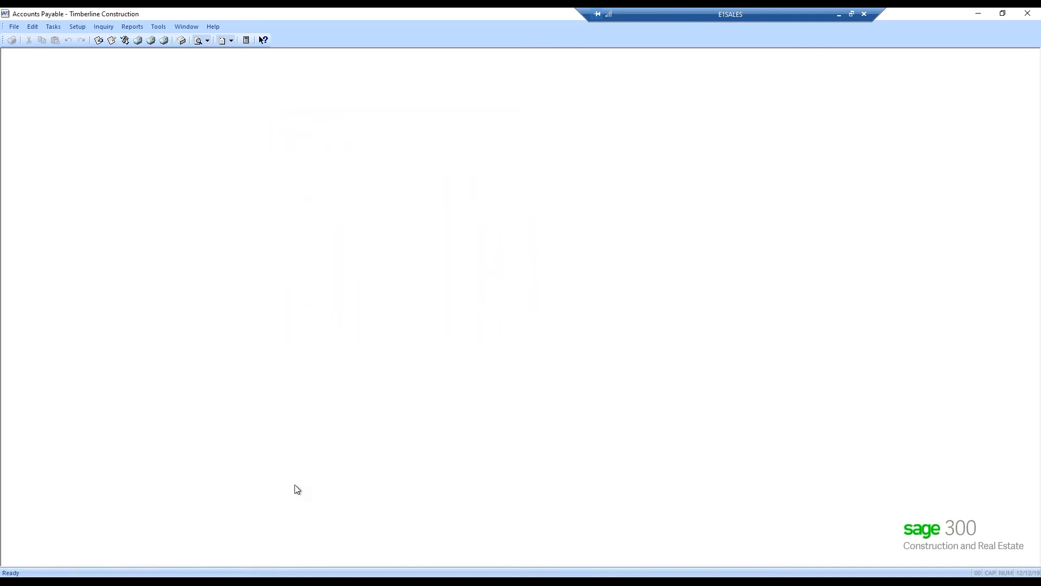
- Open AP Invoice_Example.xlsx from the Example AP Invoice import folder, examine its Invoice Example and Invoice sheets, and close it without saving
click(977, 14)
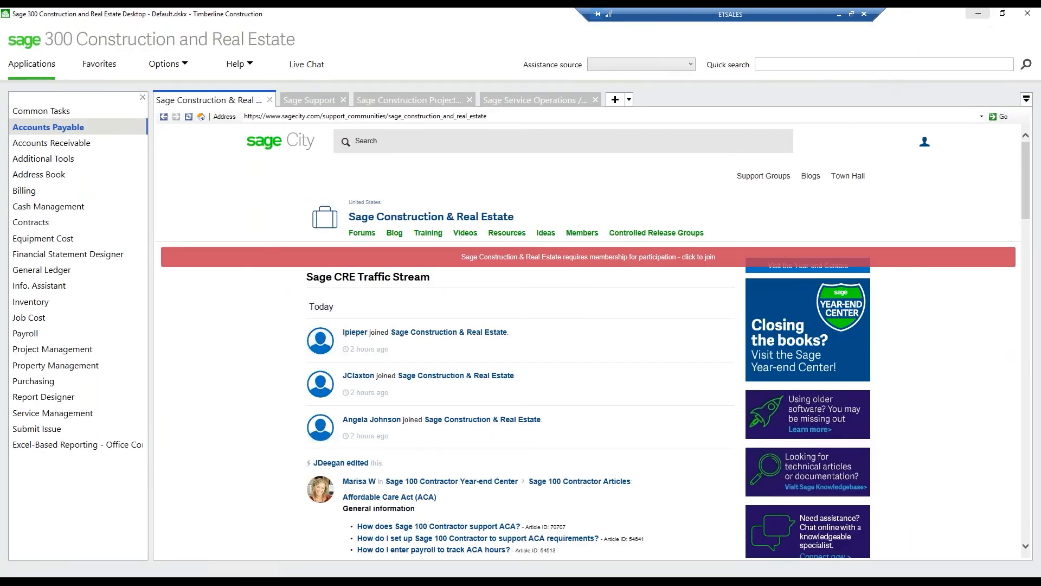
click(978, 13)
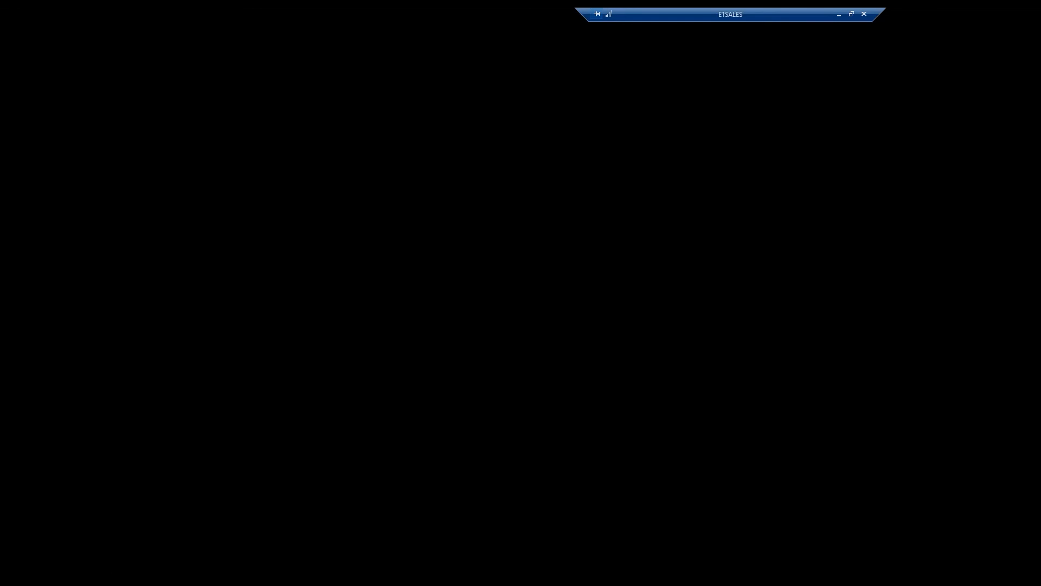
click(179, 575)
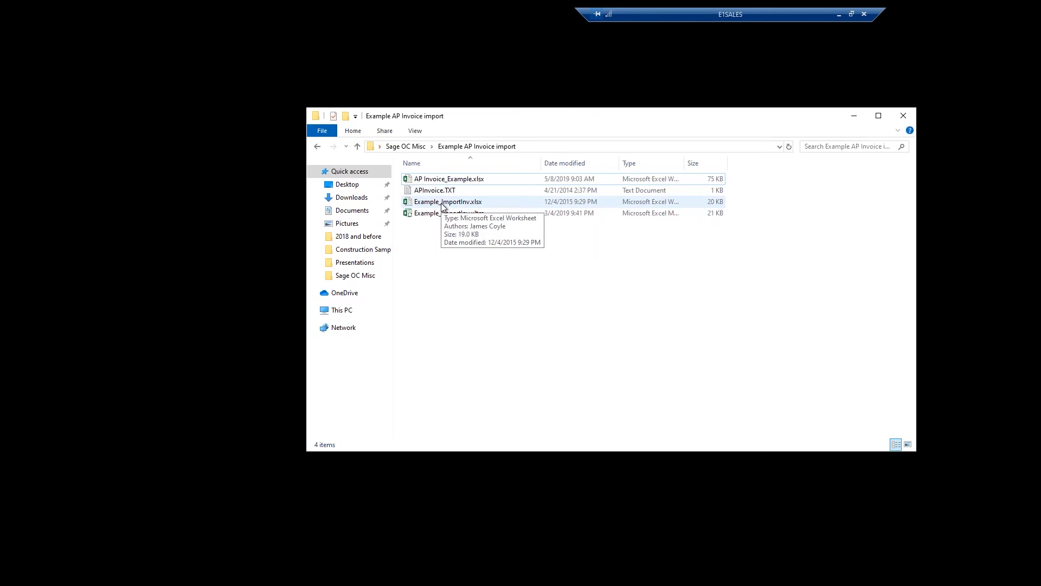
click(437, 182)
double_click(436, 182)
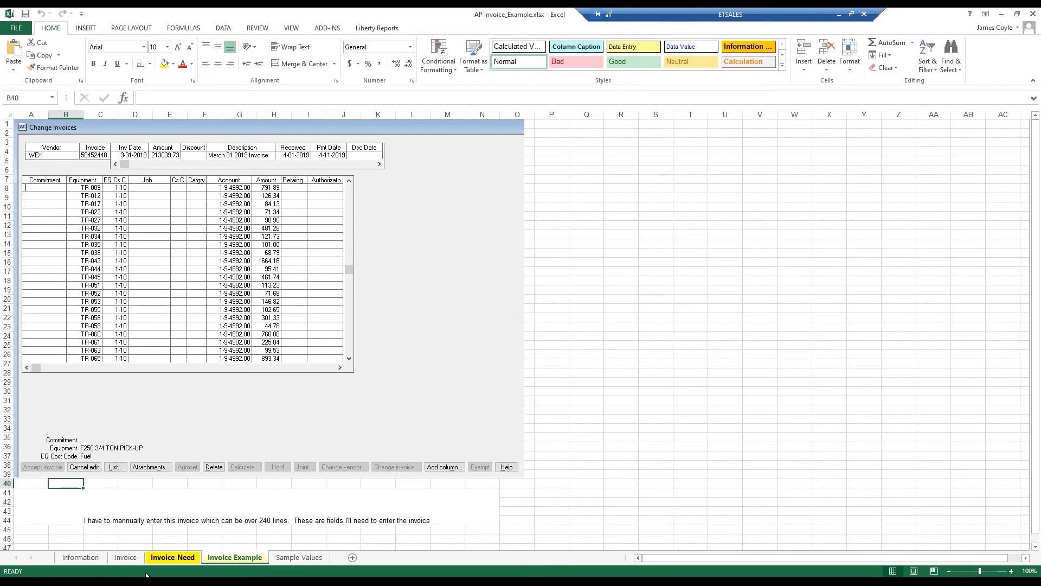
click(125, 559)
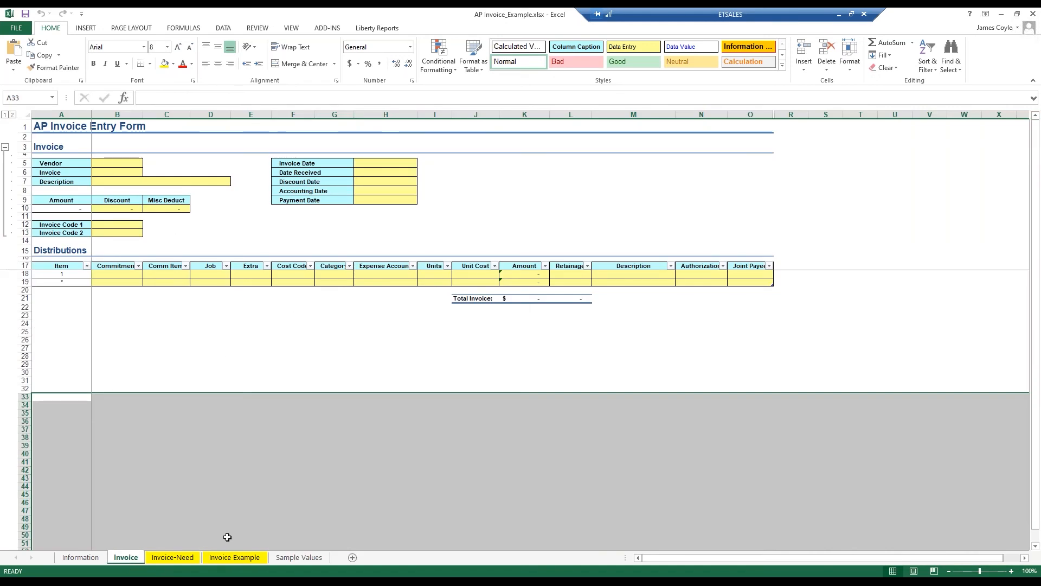
click(1033, 15)
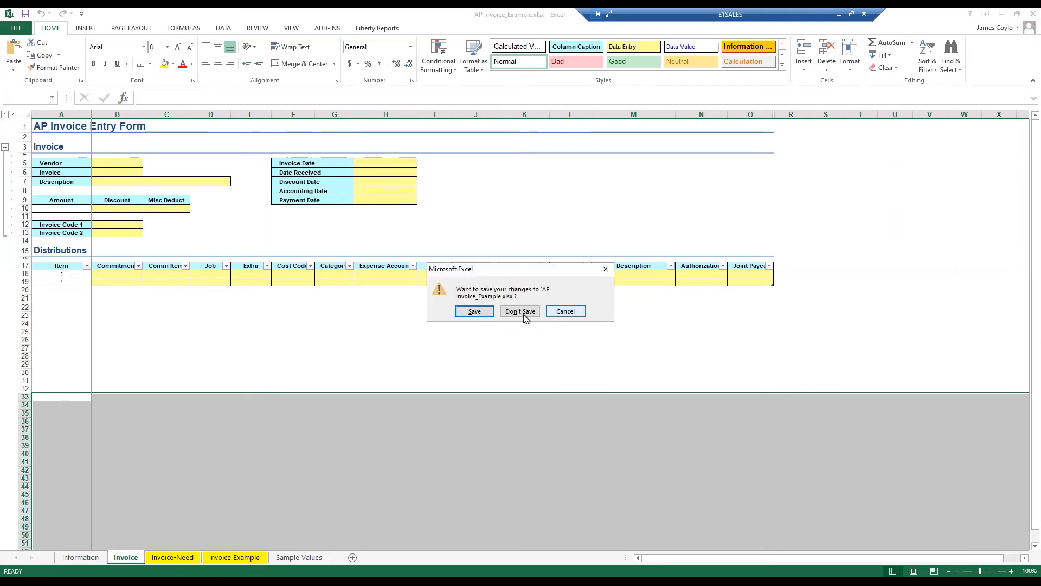
click(523, 314)
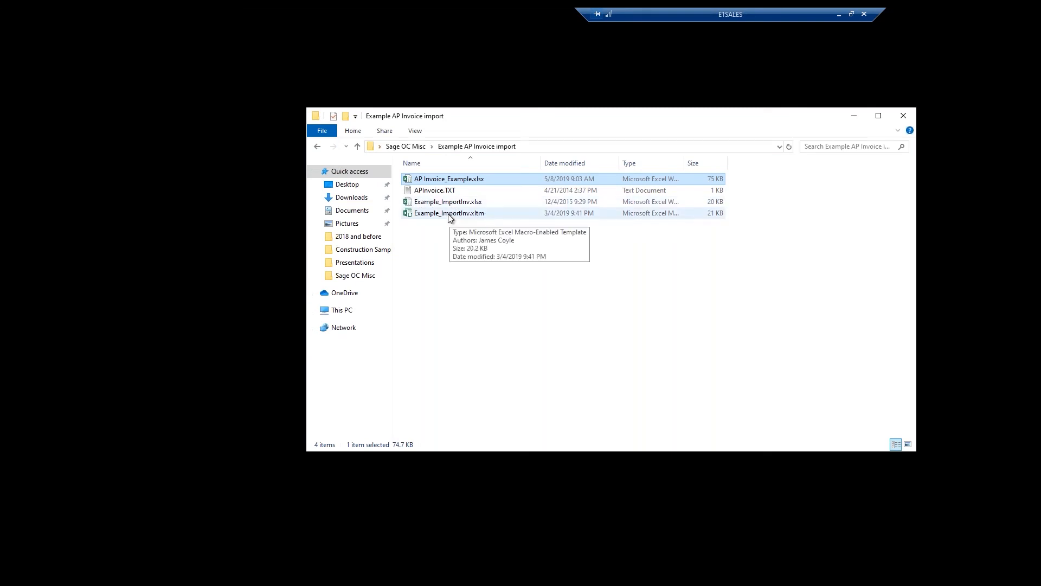
- Open Example_ImportInv.xlsx from the same folder, enable its content, and continue without updating the links
click(449, 205)
double_click(447, 205)
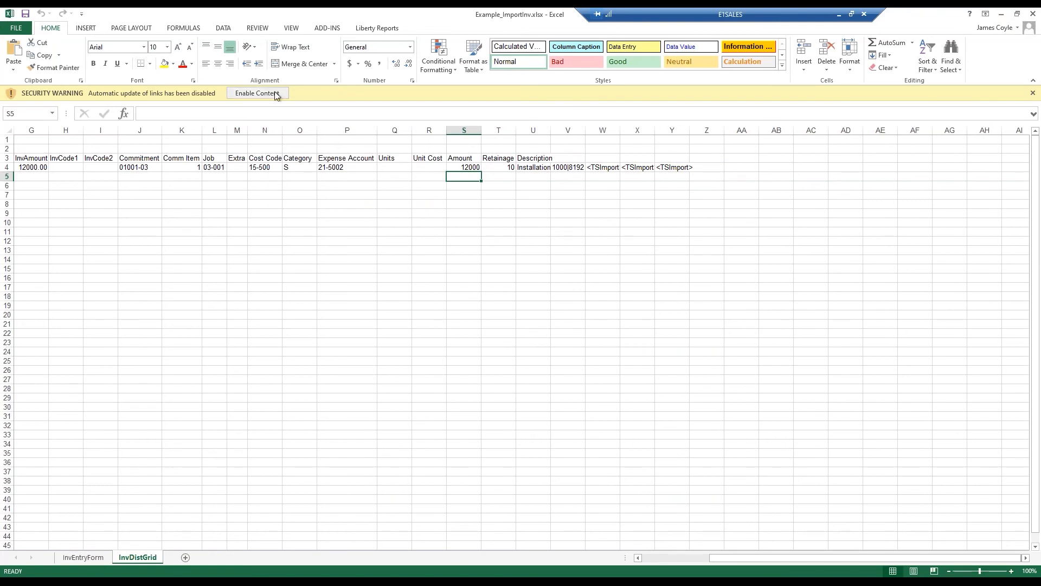
click(257, 92)
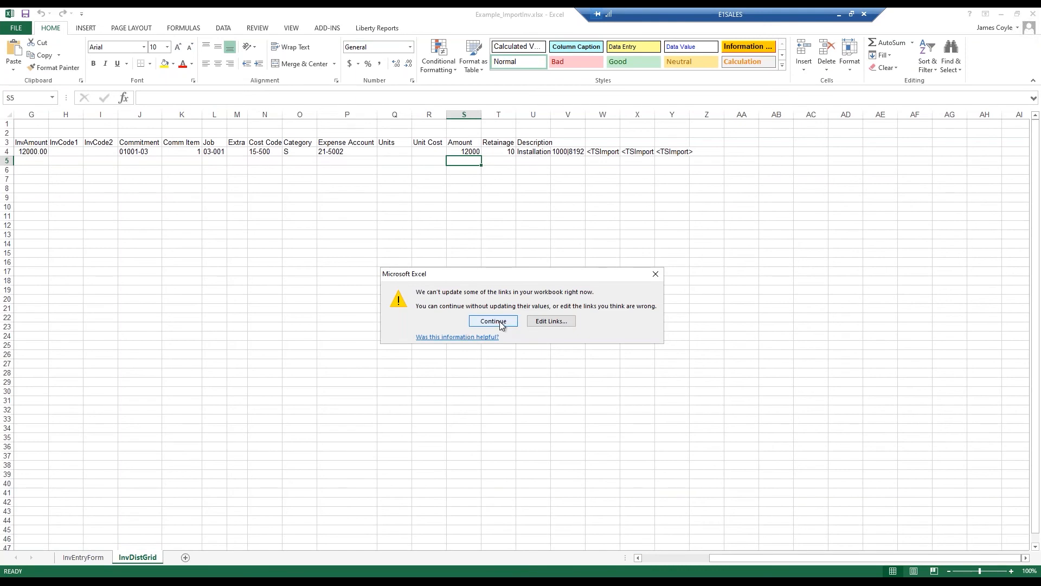
click(494, 321)
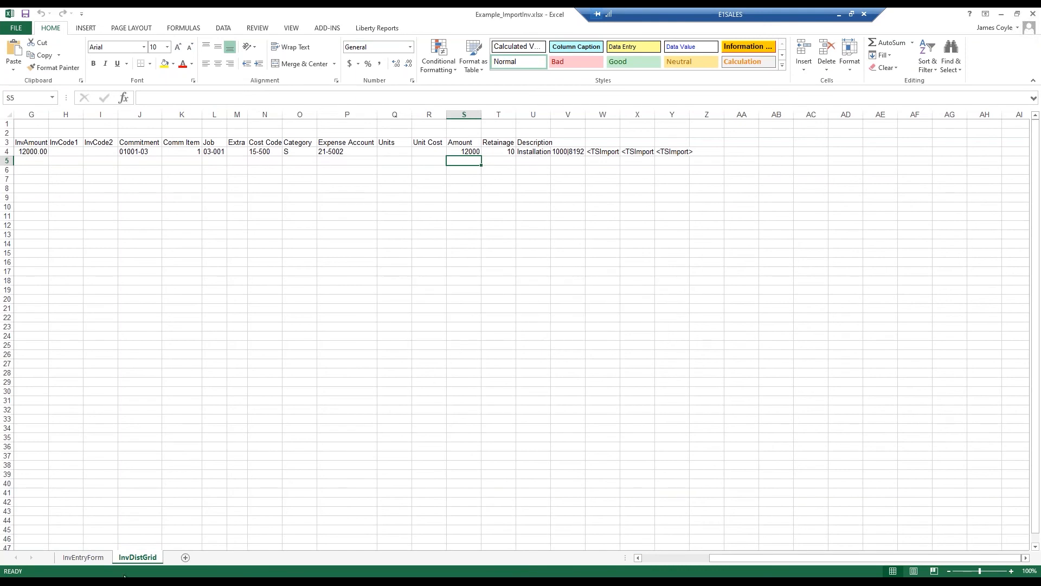
- Compare the InvEntryForm sheet with the InvDistGrid sheet and examine the invoice key and TSImport cells in row 4 of the grid
click(92, 561)
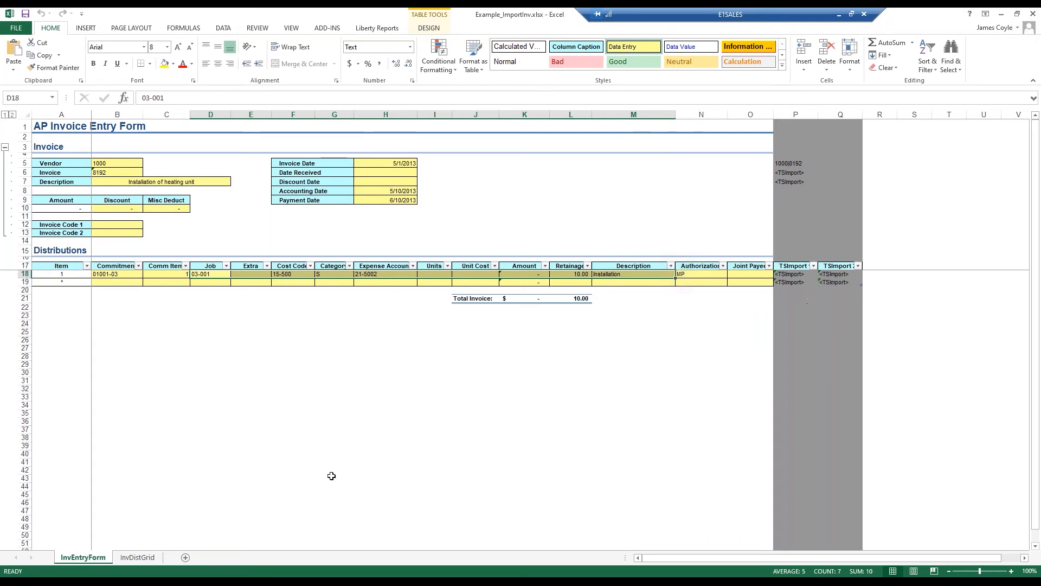
click(138, 557)
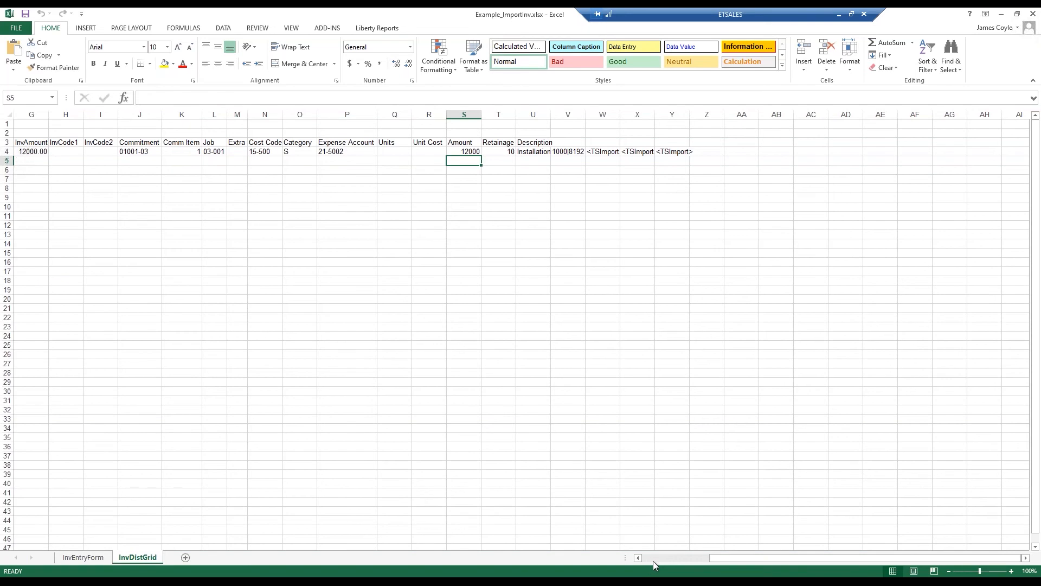
drag(653, 561, 639, 561)
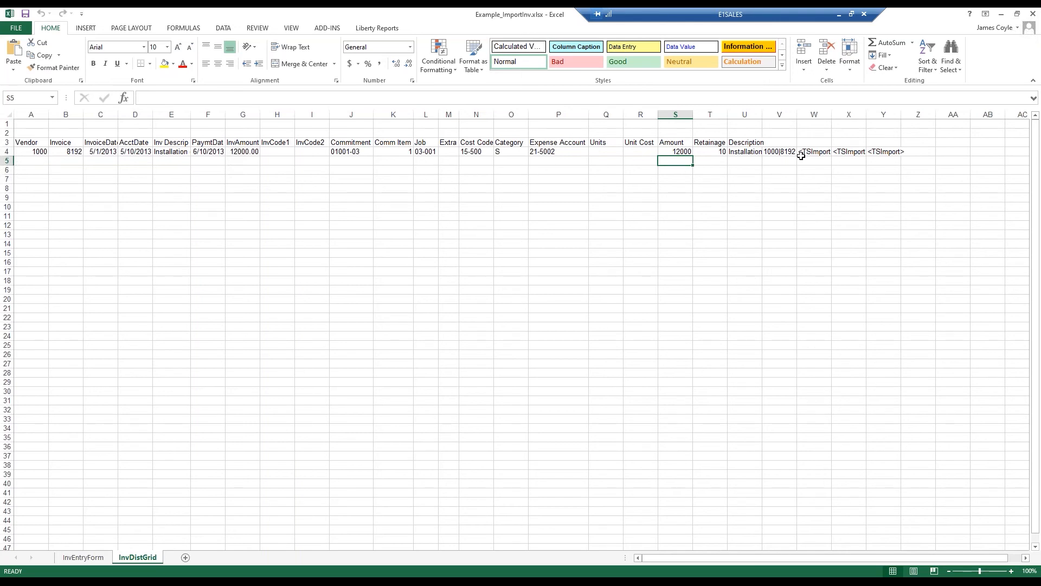
click(779, 150)
click(815, 151)
click(842, 151)
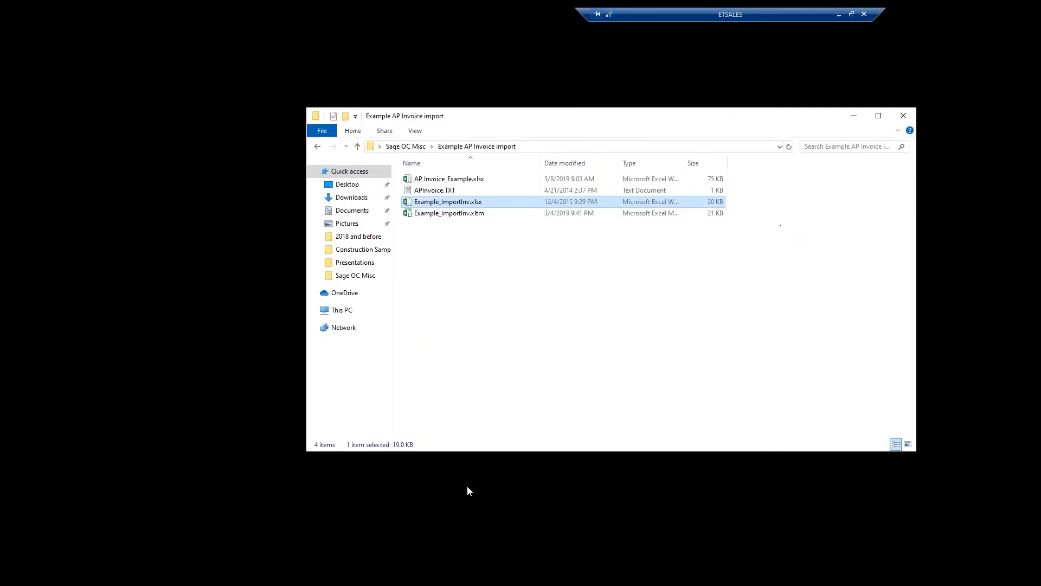
- Switch to Job Cost, open Job Setup for jobs, and display the first job, 03-001 NW Food Warehouse
click(1002, 13)
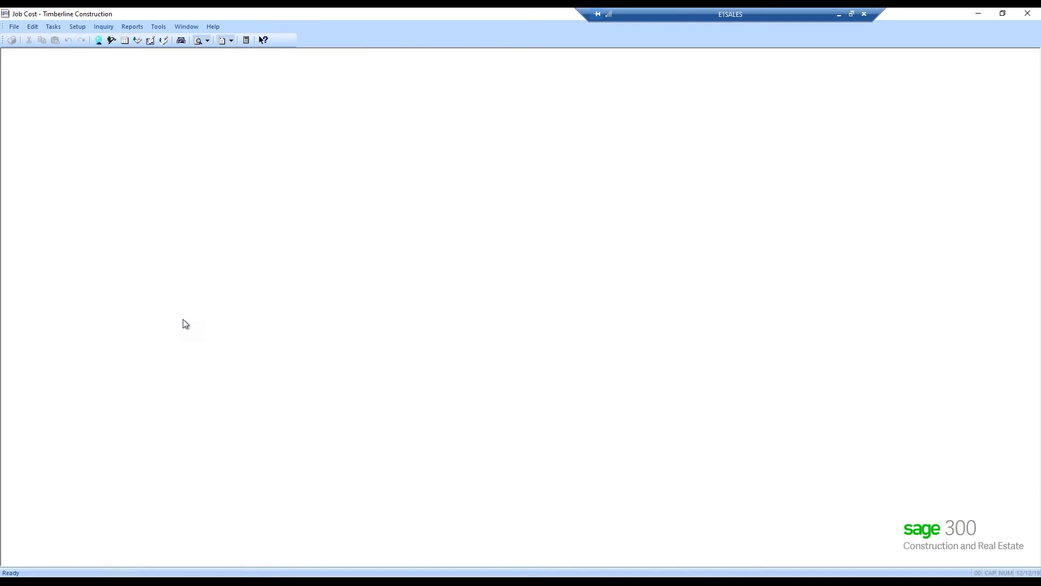
click(80, 30)
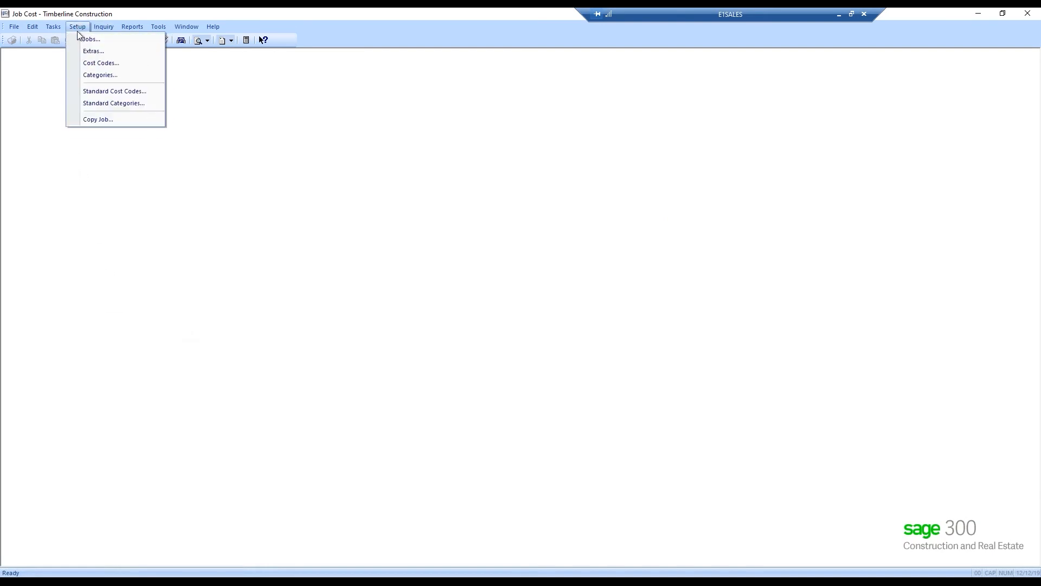
click(84, 39)
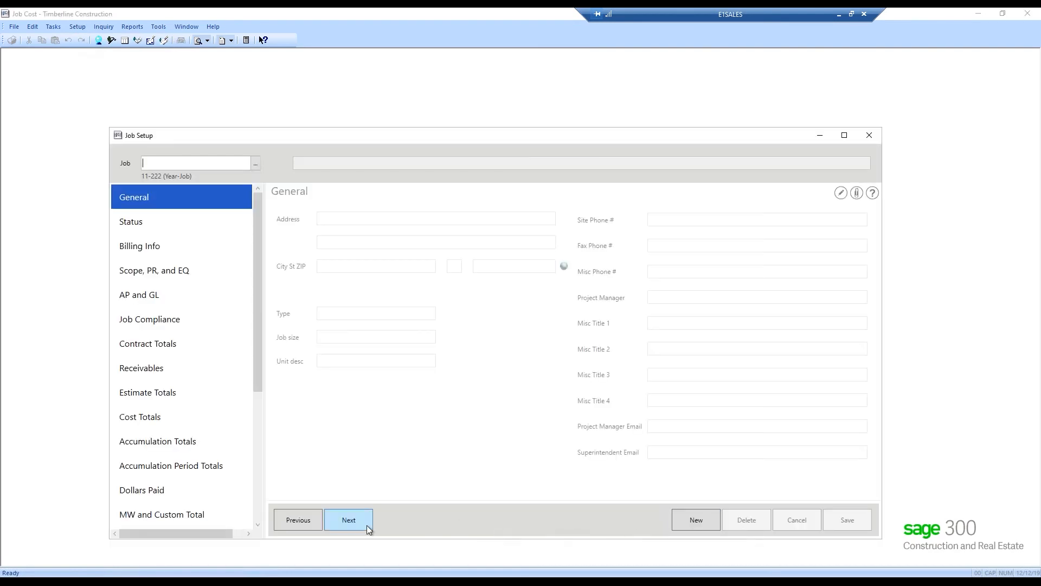
click(356, 522)
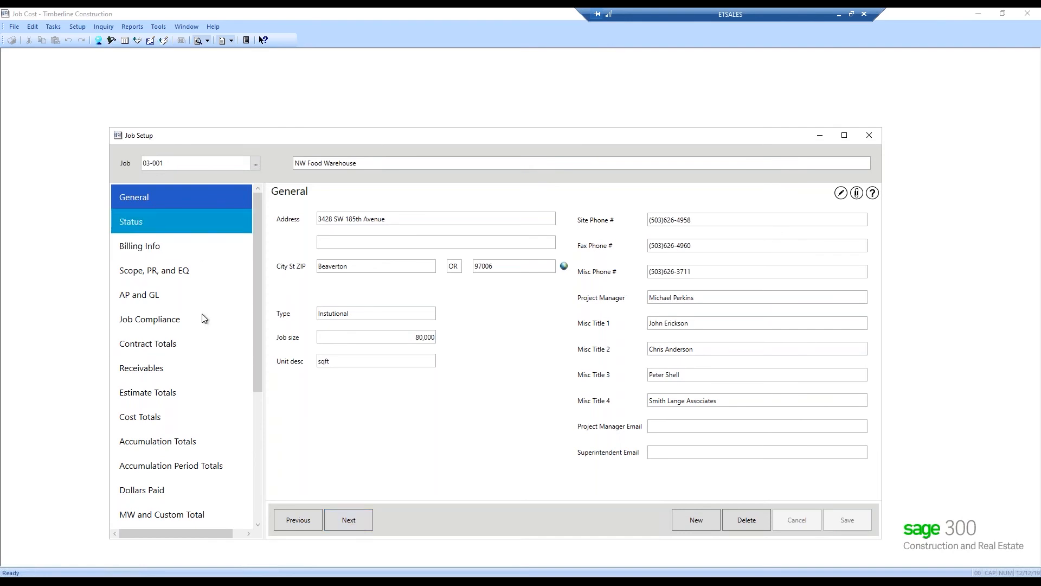
- Examine the job's MW and Custom Total and MW and Custom Total (Extras) pages and return to the start of the page list
click(156, 518)
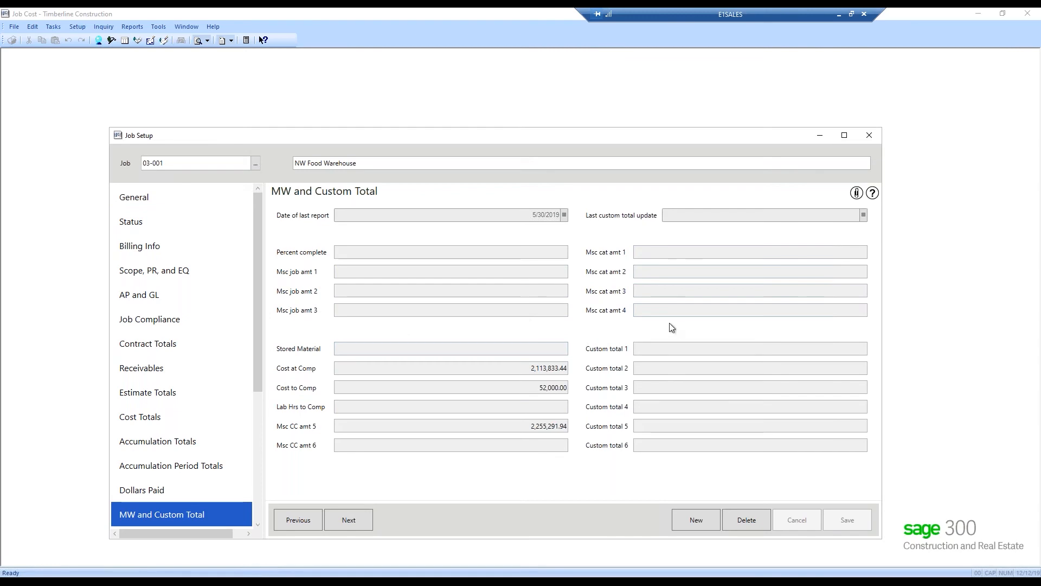
drag(259, 386, 252, 528)
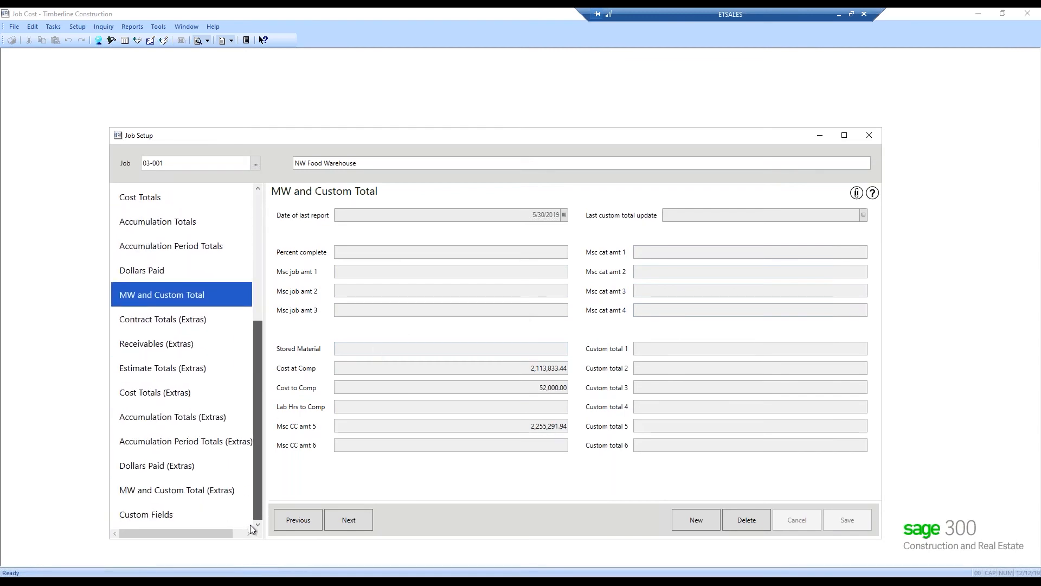
click(249, 521)
click(188, 490)
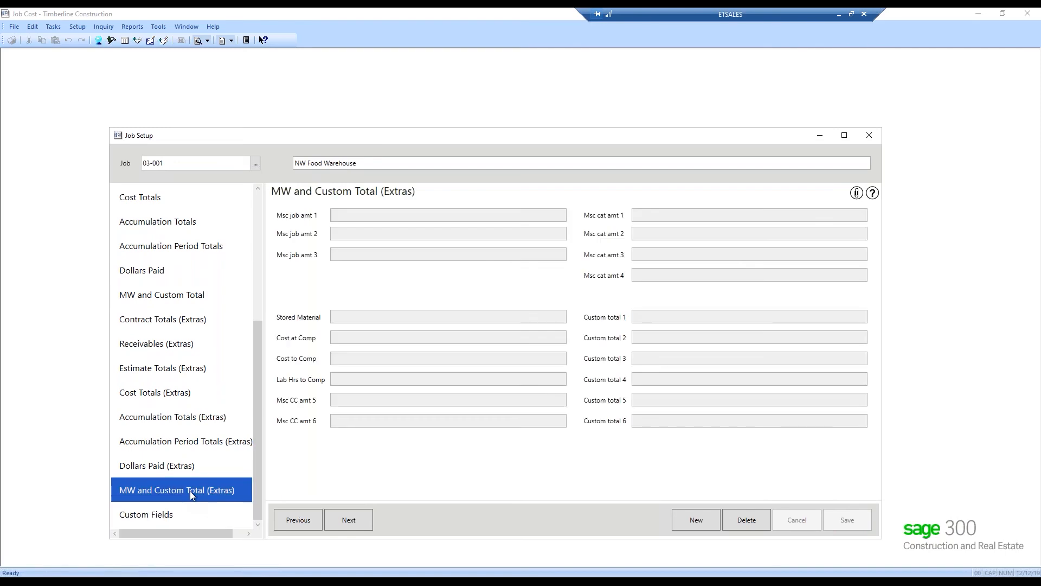
drag(258, 495, 269, 332)
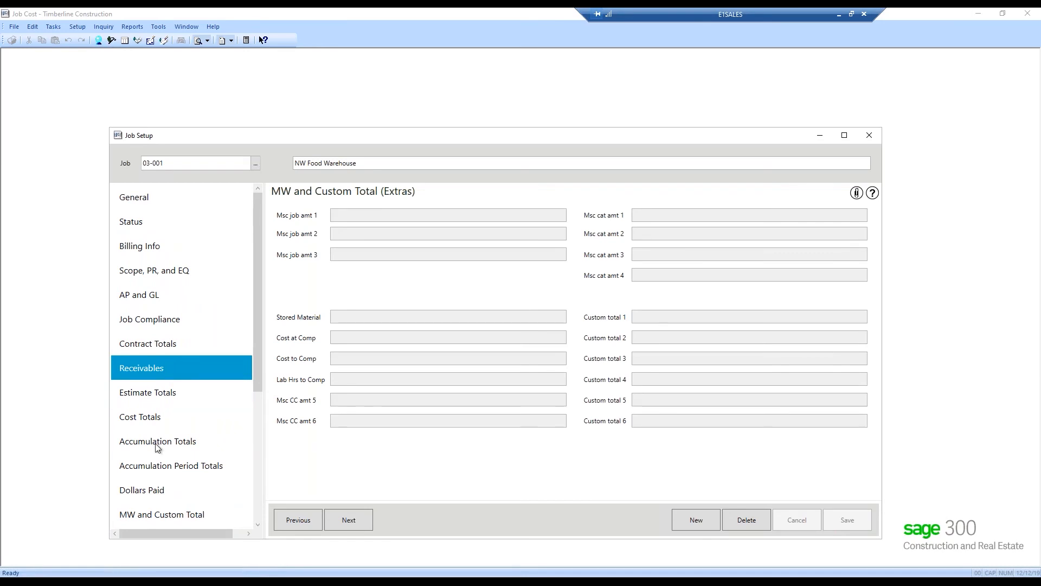
- Examine the MW and Custom Total page of job 03-001 and close Job Setup
click(167, 513)
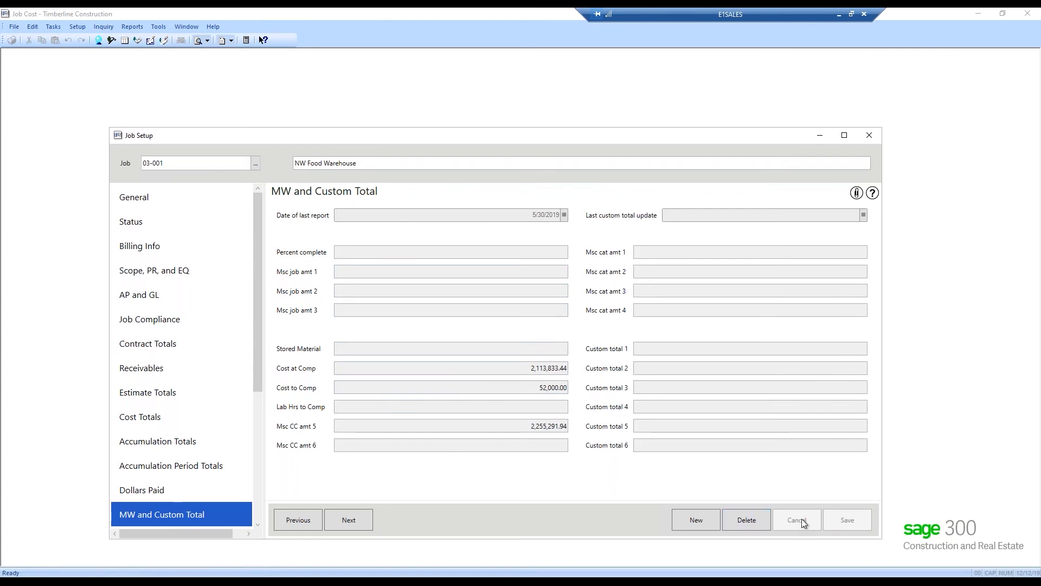
click(868, 135)
- Open Cost Code Setup and advance to cost code 1-040 Coordination of job 03-001
click(78, 26)
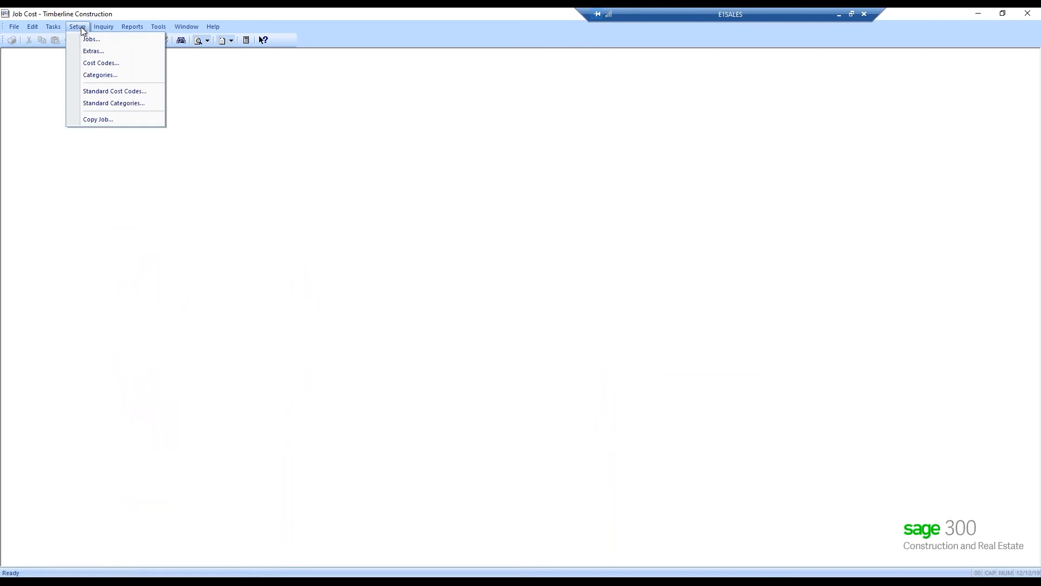
click(90, 63)
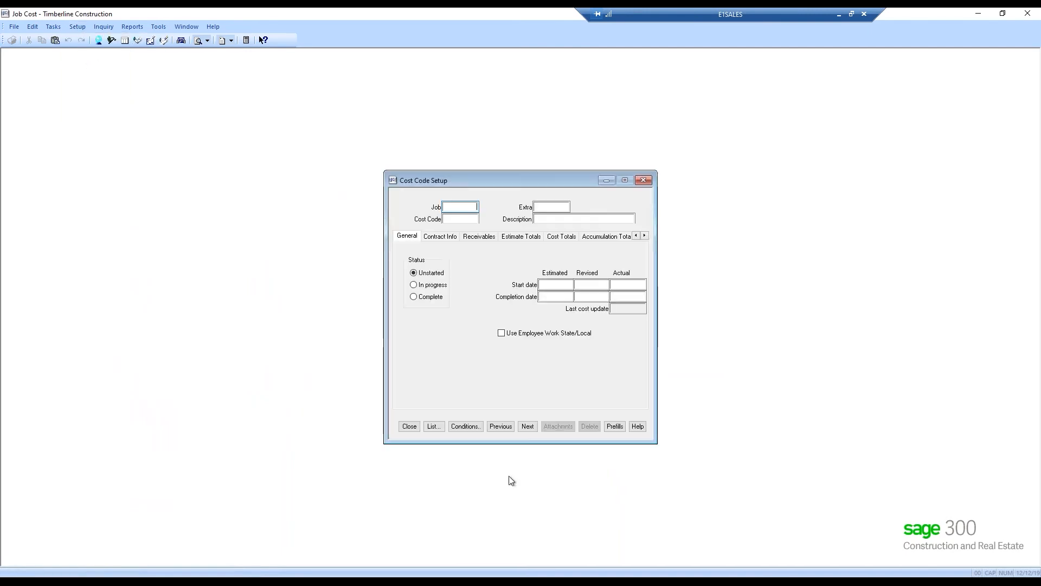
click(528, 427)
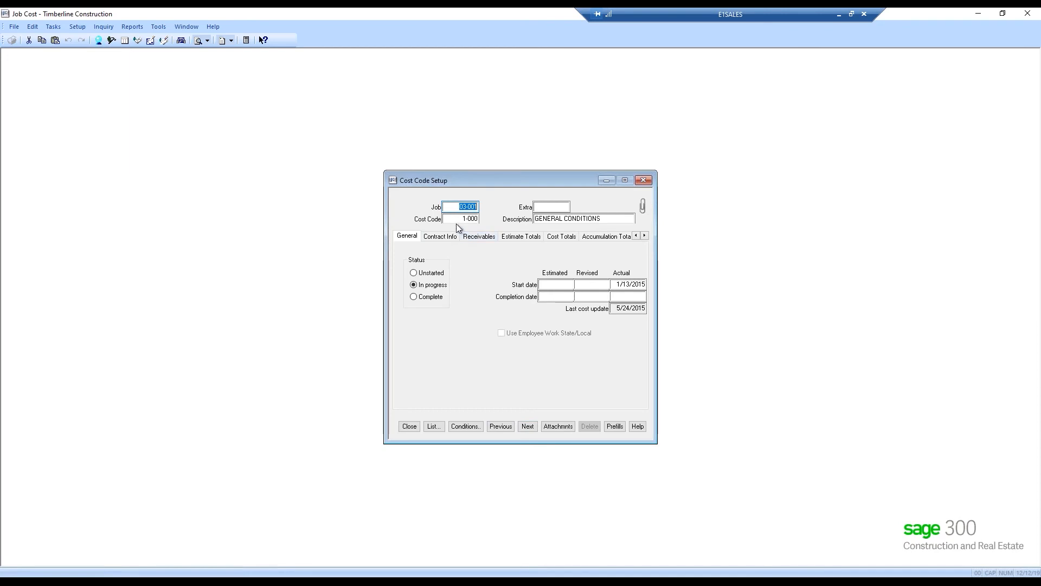
click(527, 426)
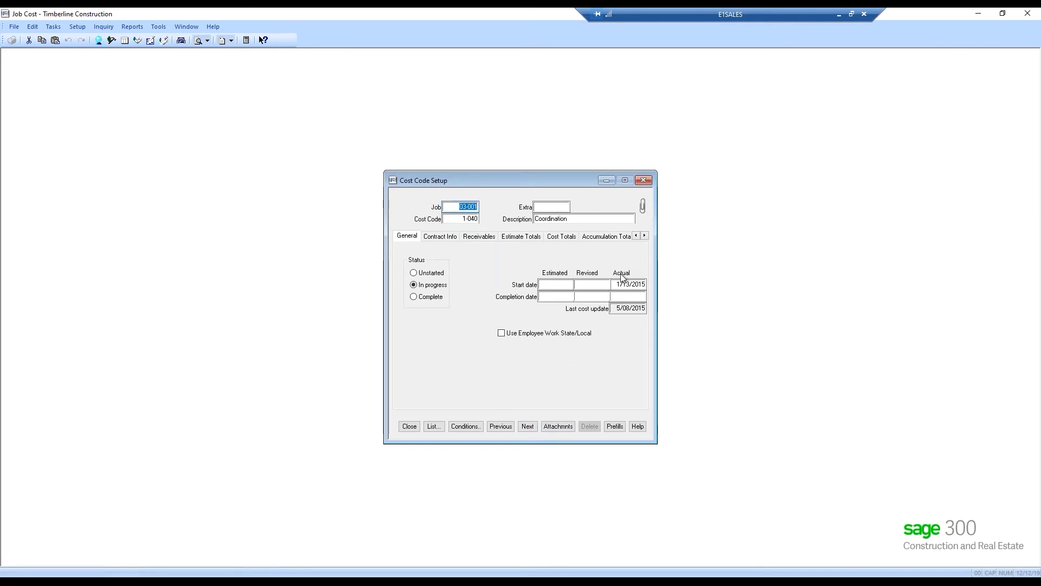
- Examine the MW and Custom Total and Production Unit pages of cost code 1-040, and close Cost Code Setup
click(645, 235)
click(645, 235)
click(645, 235)
click(646, 236)
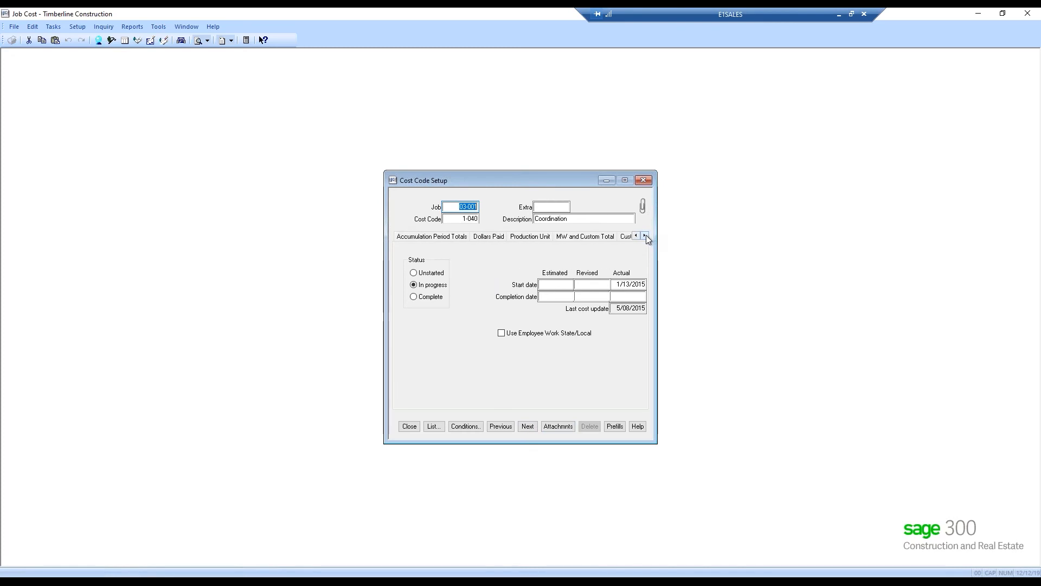
click(601, 237)
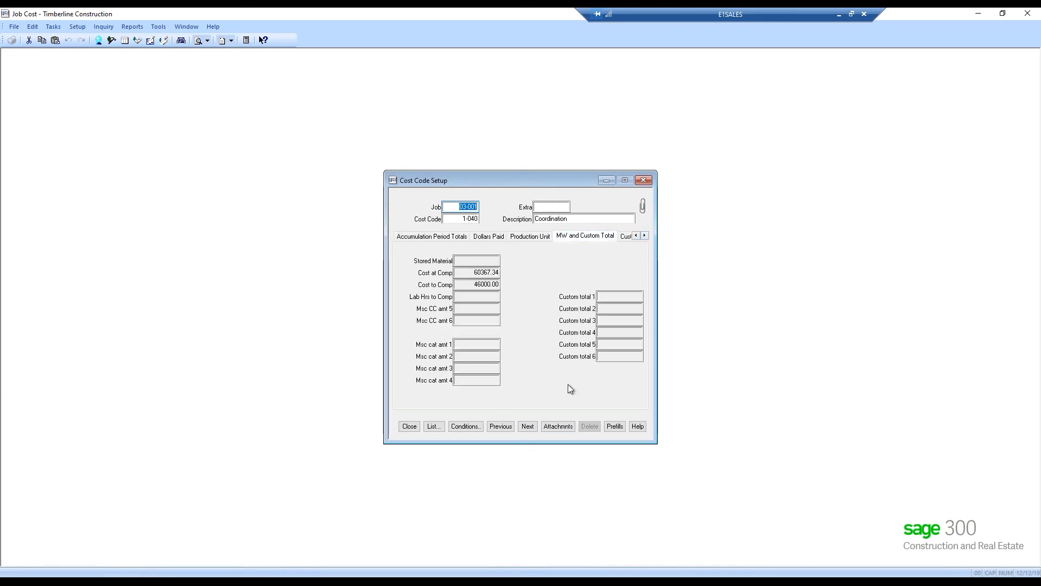
click(530, 237)
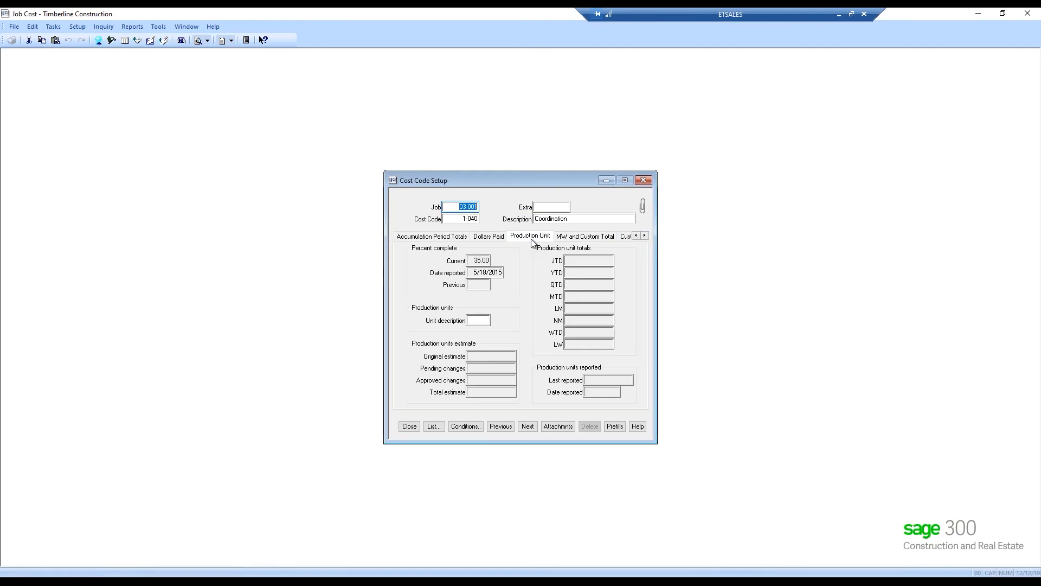
click(590, 239)
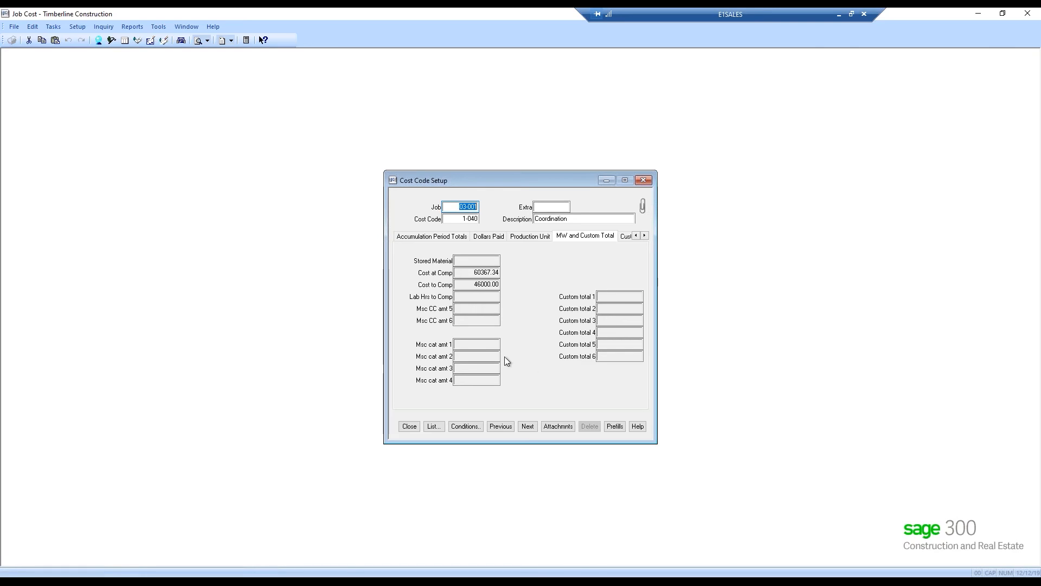
click(409, 427)
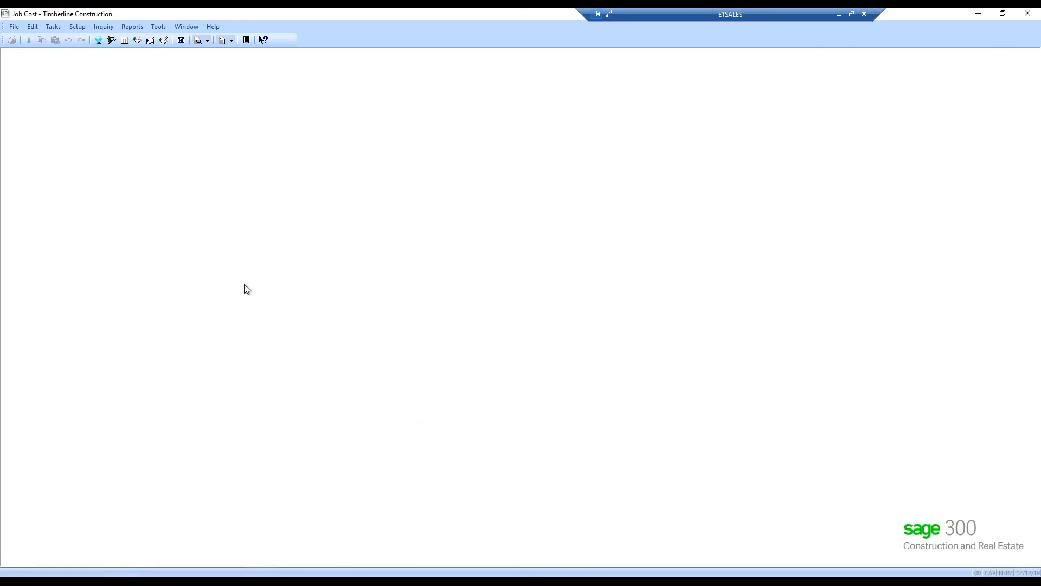
- Open miscellaneous worksheet entry with the COSTTOCOMP (Cost To Complete Workbook) view
click(52, 27)
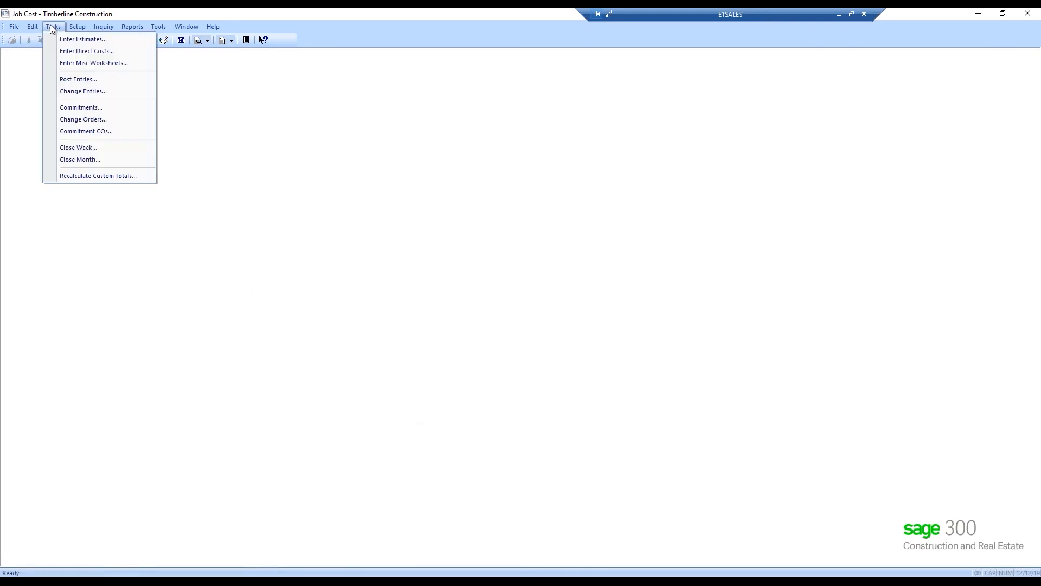
click(64, 63)
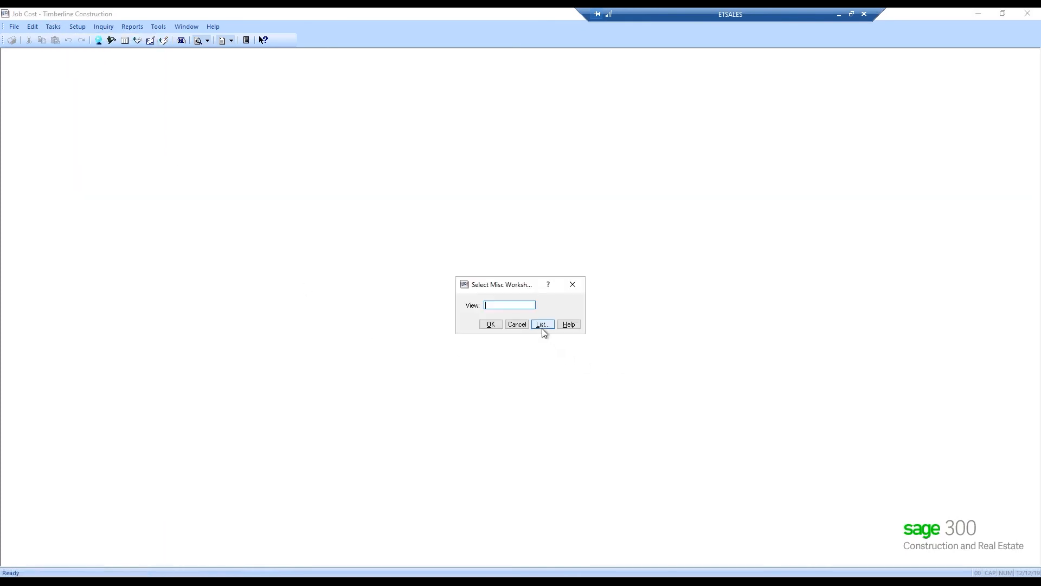
click(542, 328)
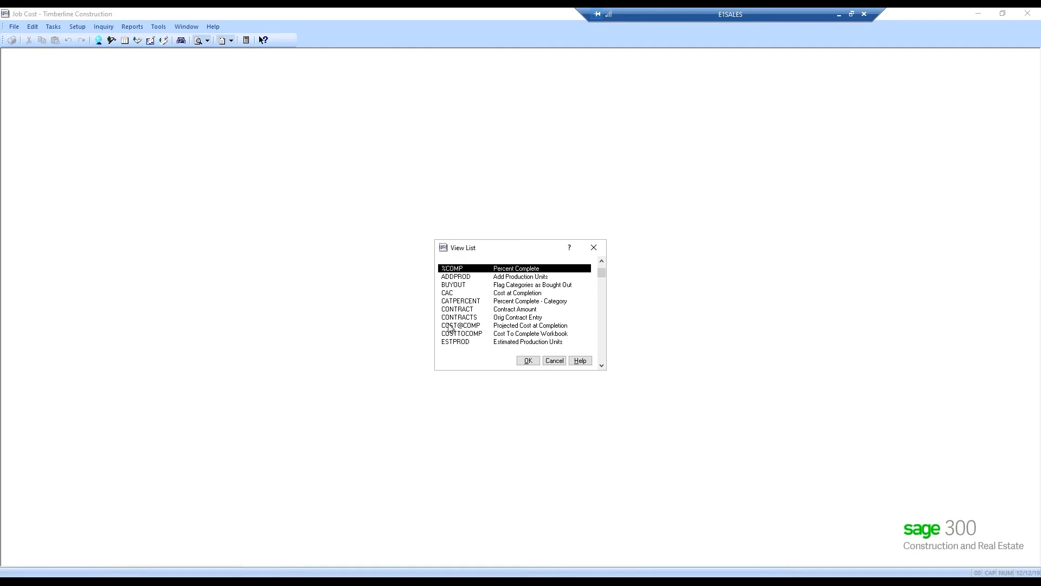
click(467, 333)
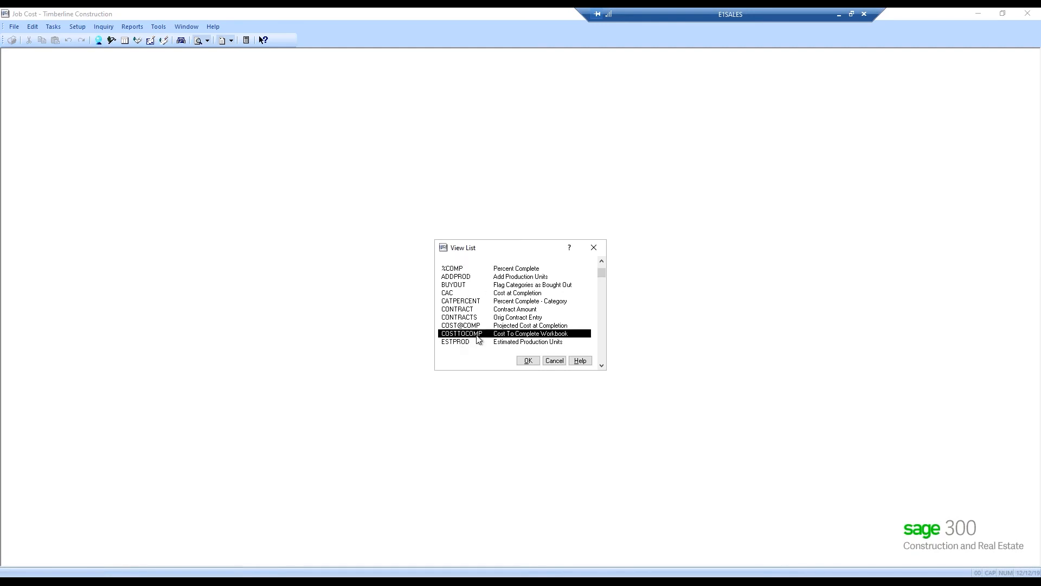
click(529, 361)
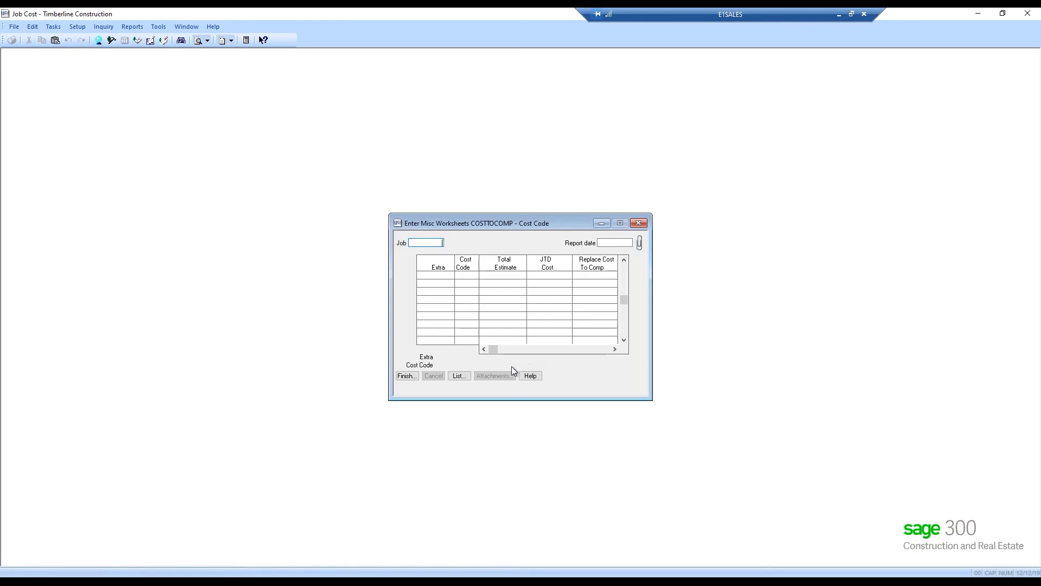
click(157, 27)
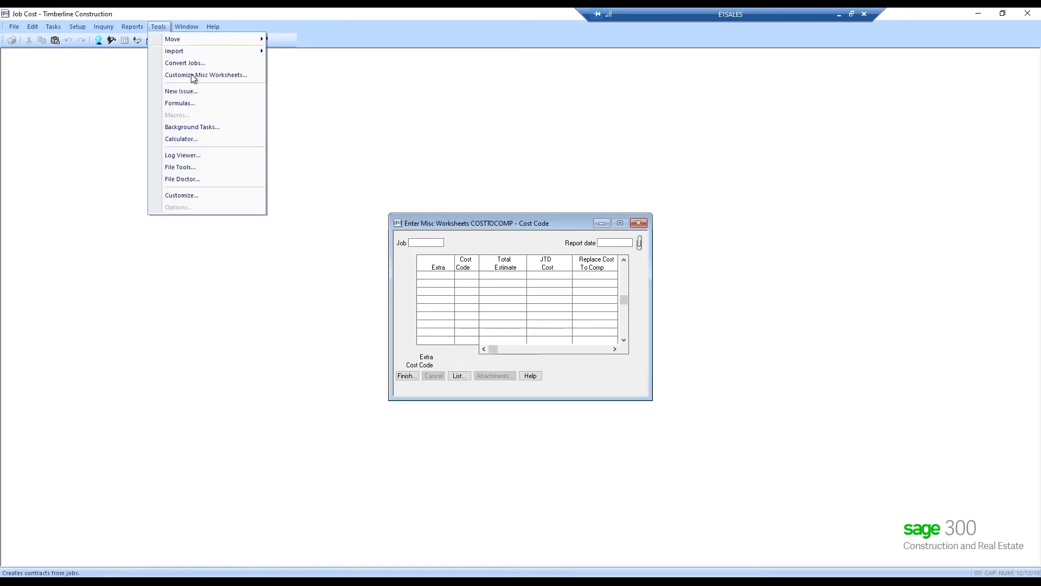
click(337, 94)
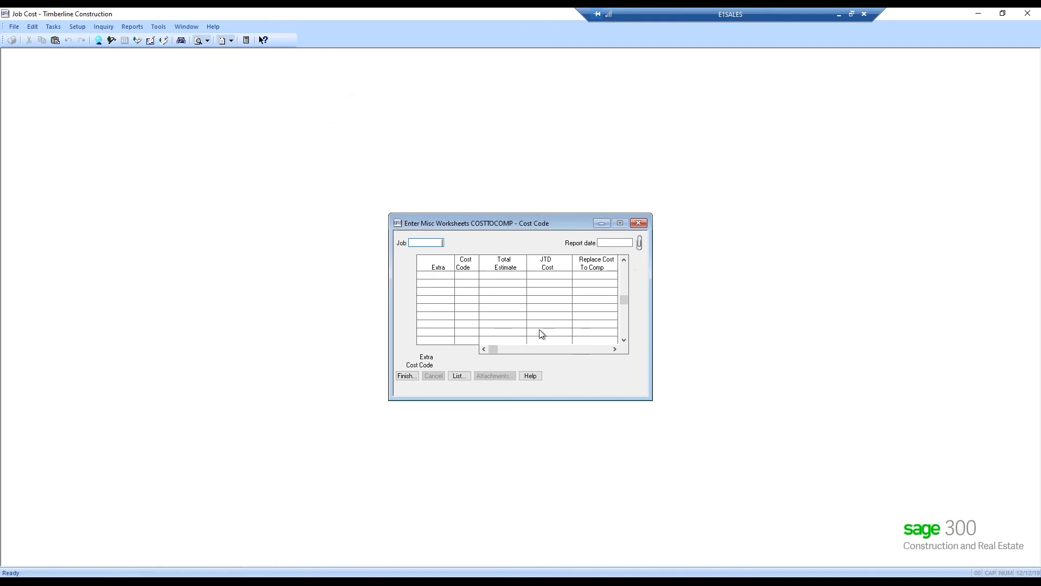
- Load job 03-001 NW Food Warehouse into the worksheet with the report date 5/30/2015
click(459, 376)
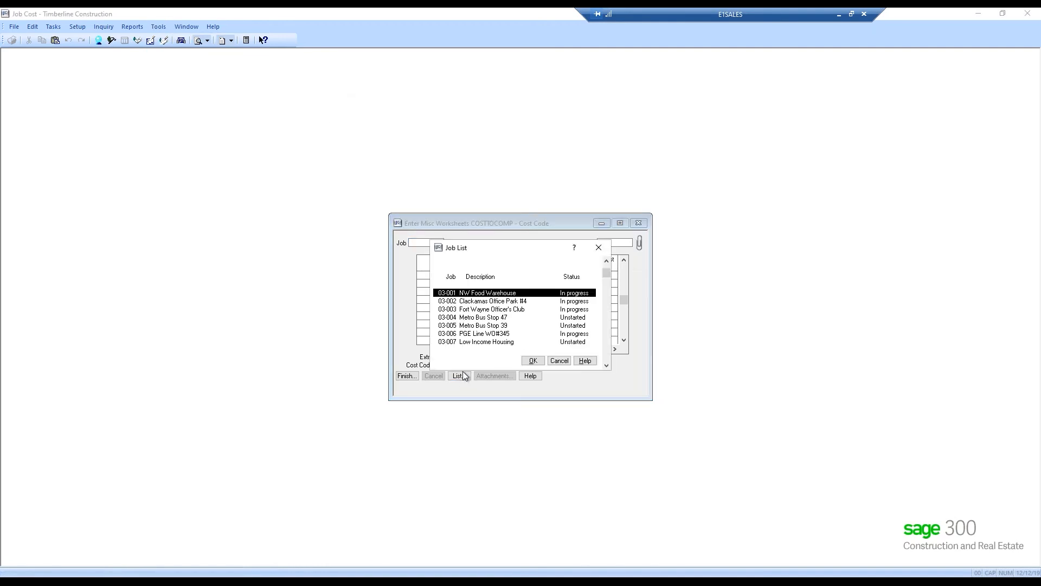
click(533, 361)
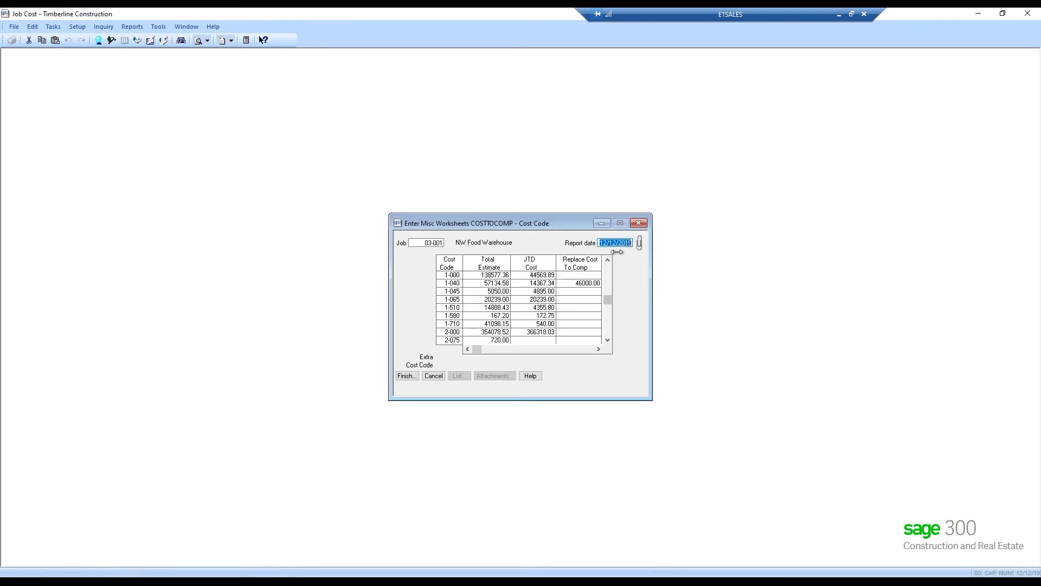
text(5/)
key(Return)
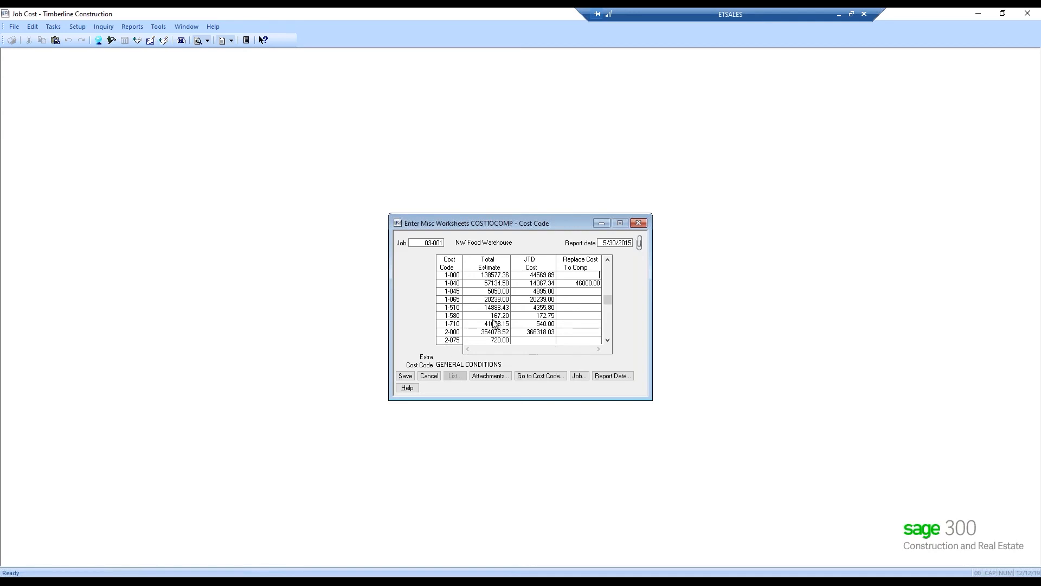
- Cancel the worksheet entry for the job and close the COSTTOCOMP worksheet
click(429, 376)
click(521, 320)
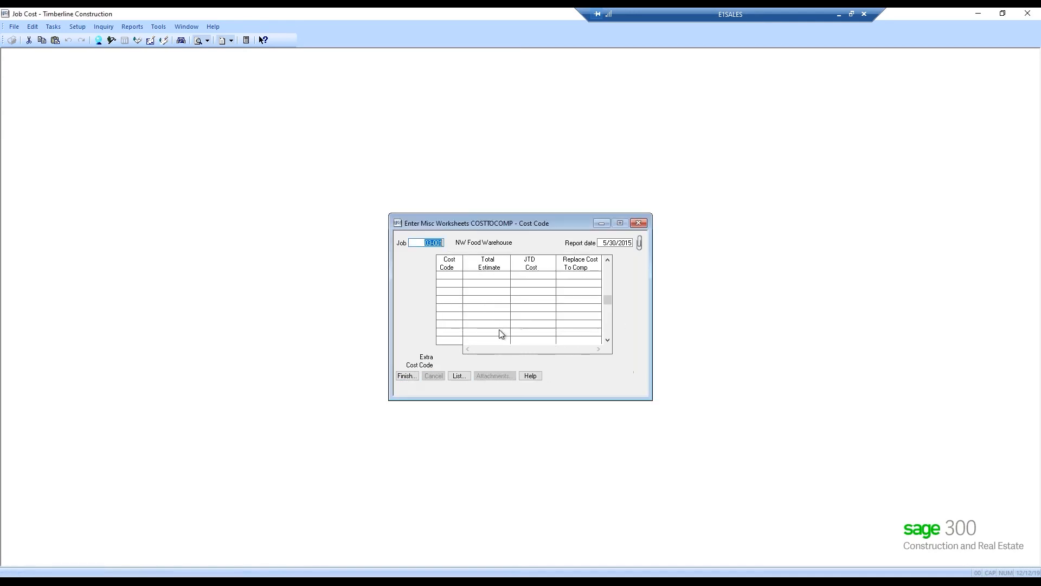
click(407, 376)
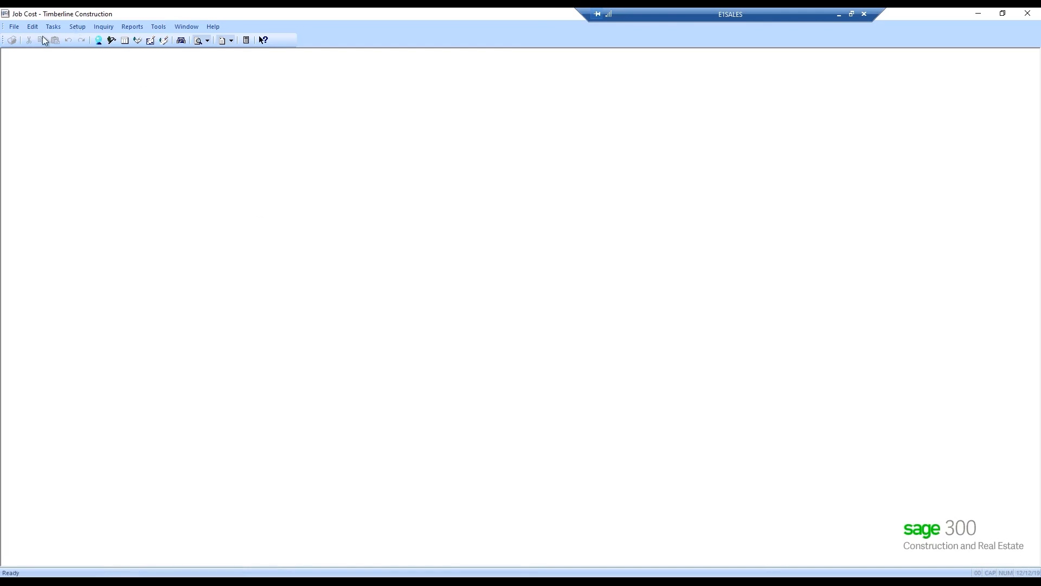
- Examine the Misc Worksheet settings in JC Settings, including the Stored Material level options, and leave both dialogs without saving
click(14, 28)
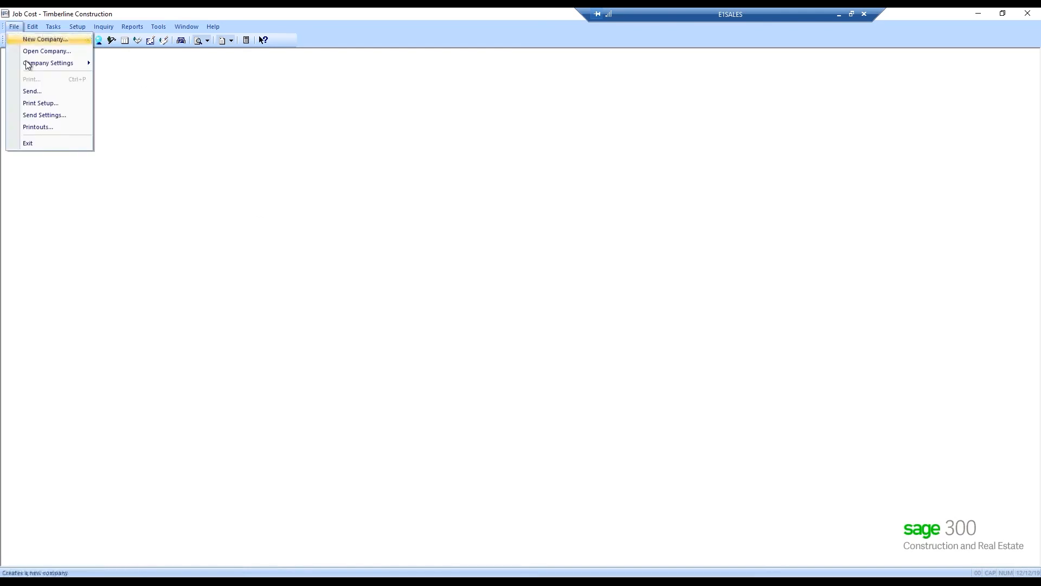
mouse_move(26, 63)
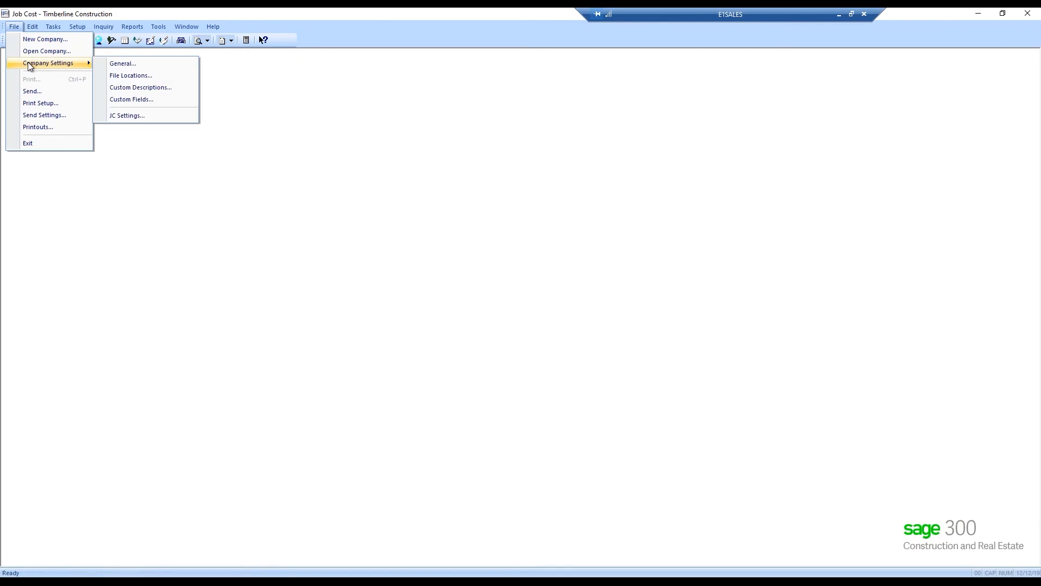
click(132, 116)
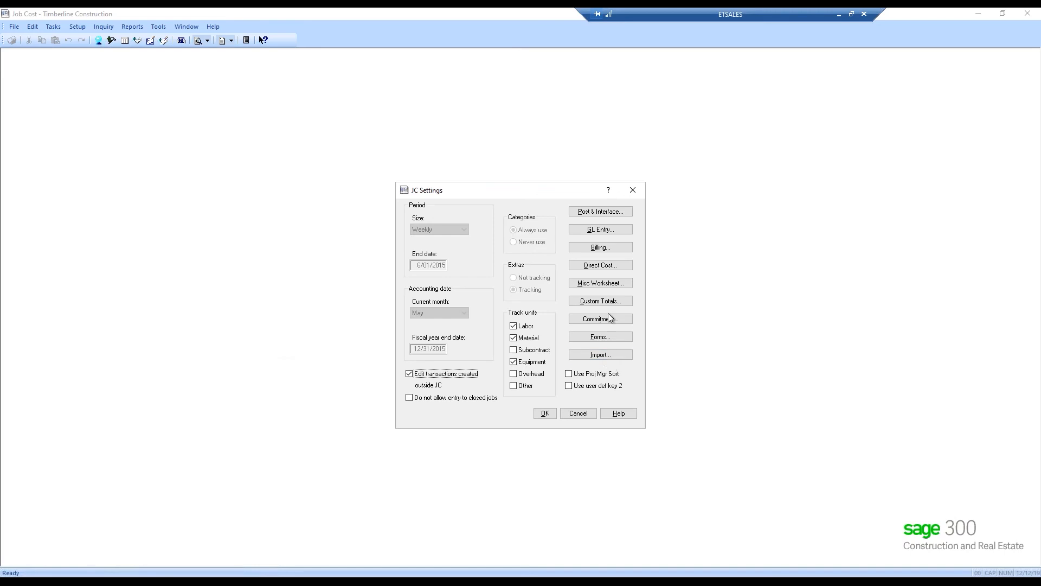
click(599, 285)
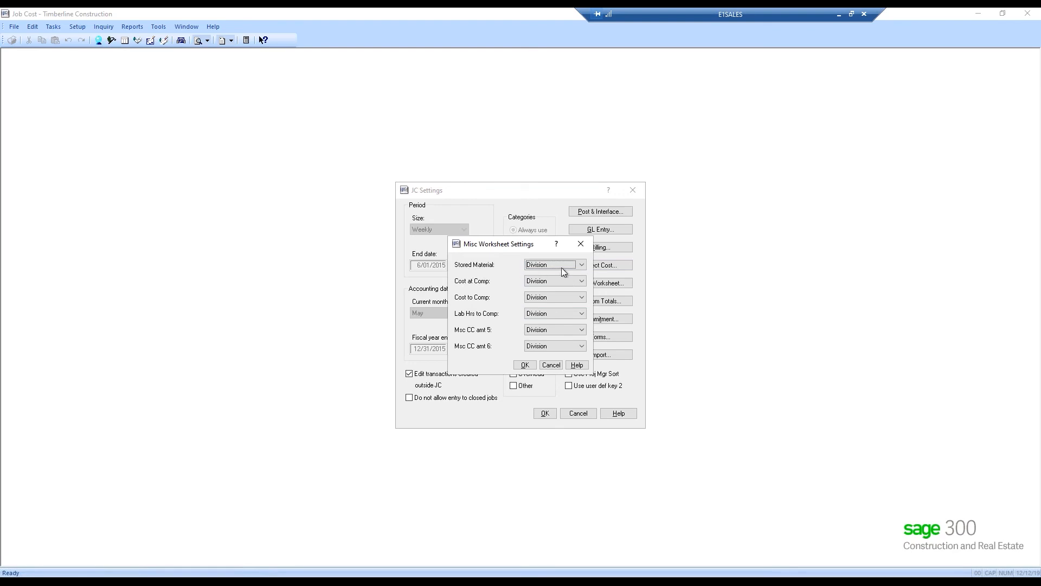
click(581, 266)
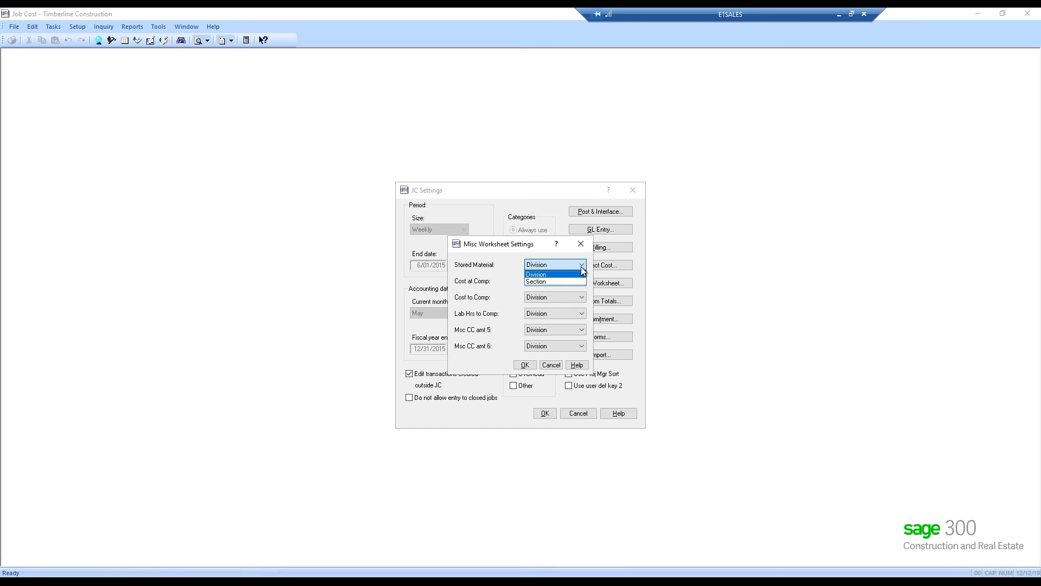
click(582, 274)
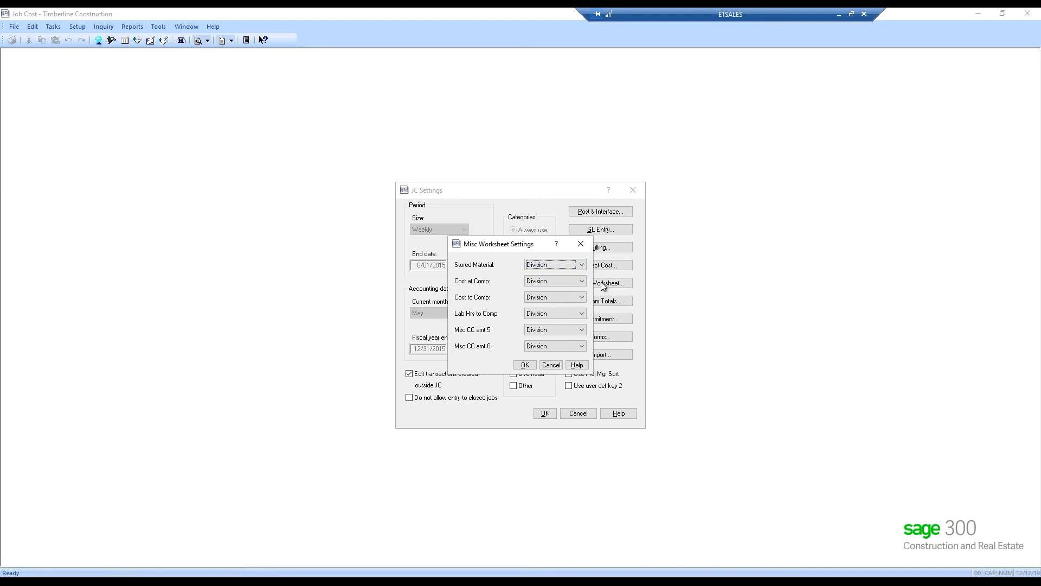
click(551, 364)
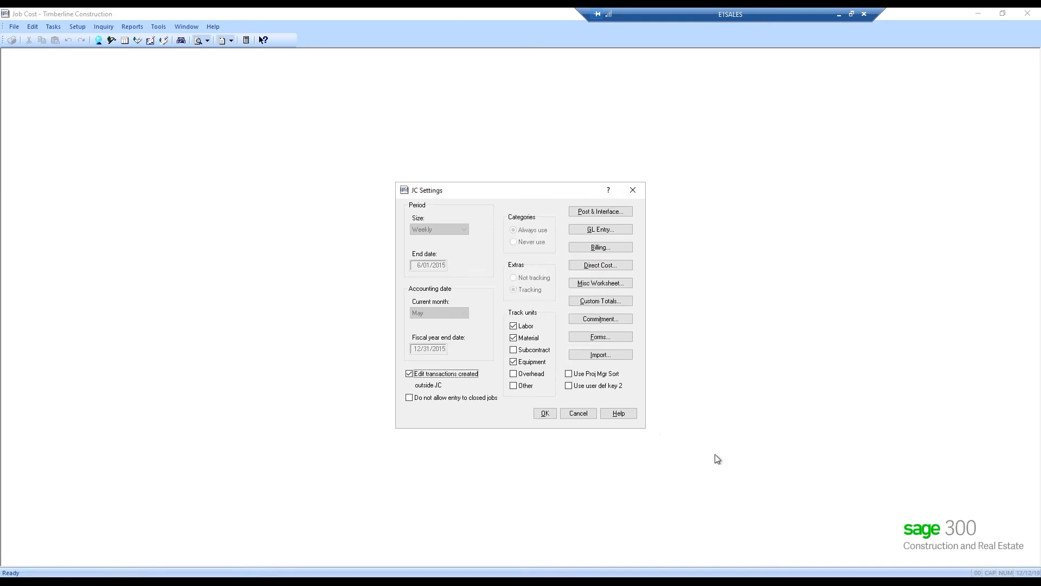
click(577, 414)
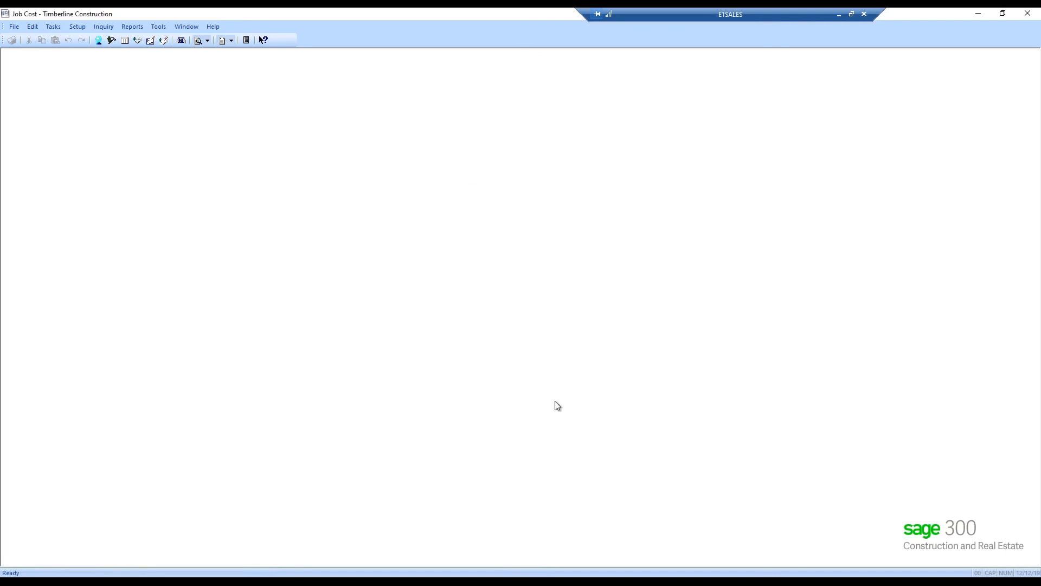
- Reopen the COSTTOCOMP miscellaneous worksheet and load job 03-001 NW Food Warehouse
click(52, 27)
click(76, 64)
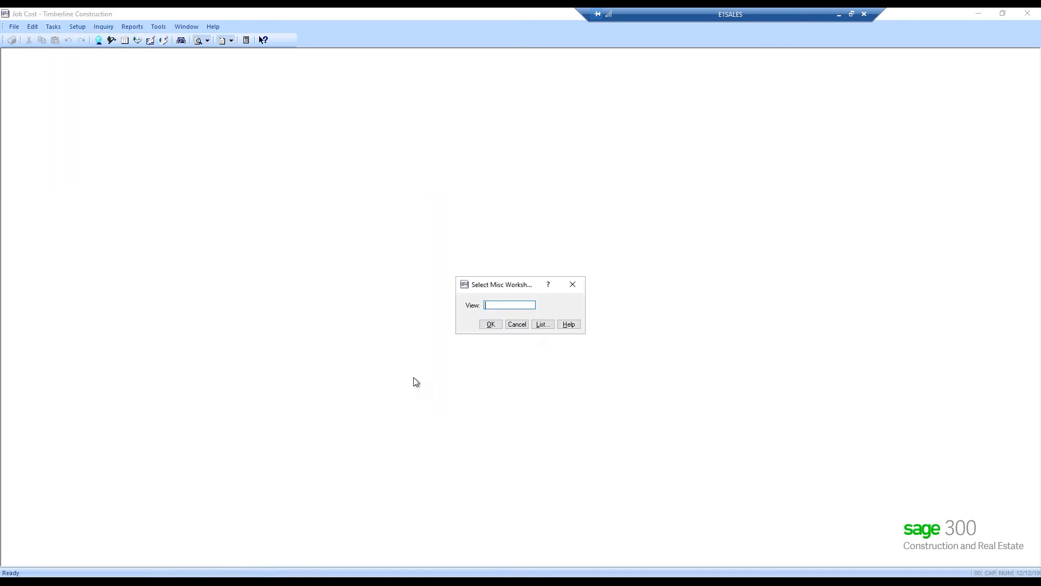
click(542, 324)
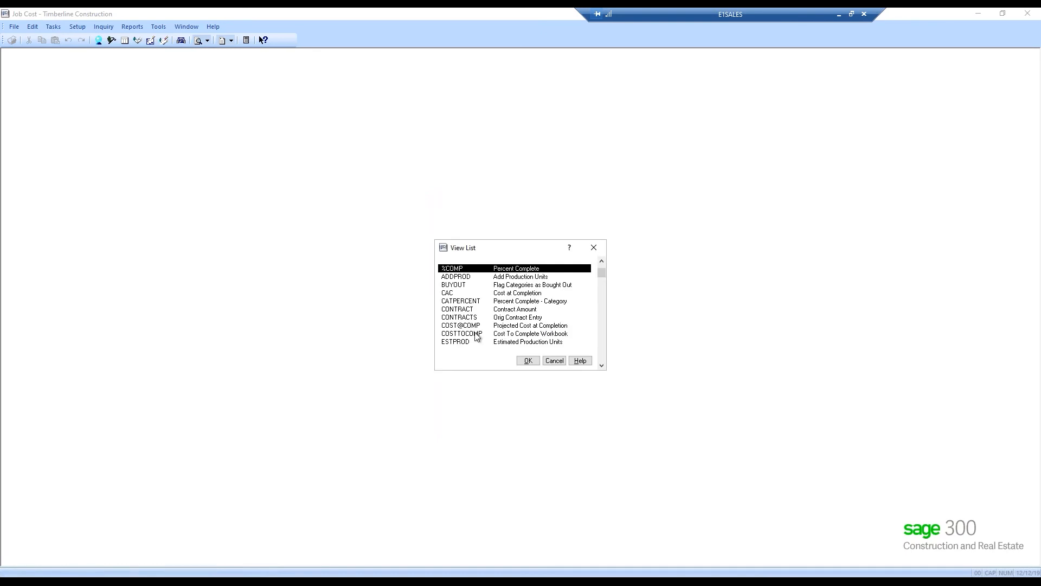
click(476, 333)
click(527, 361)
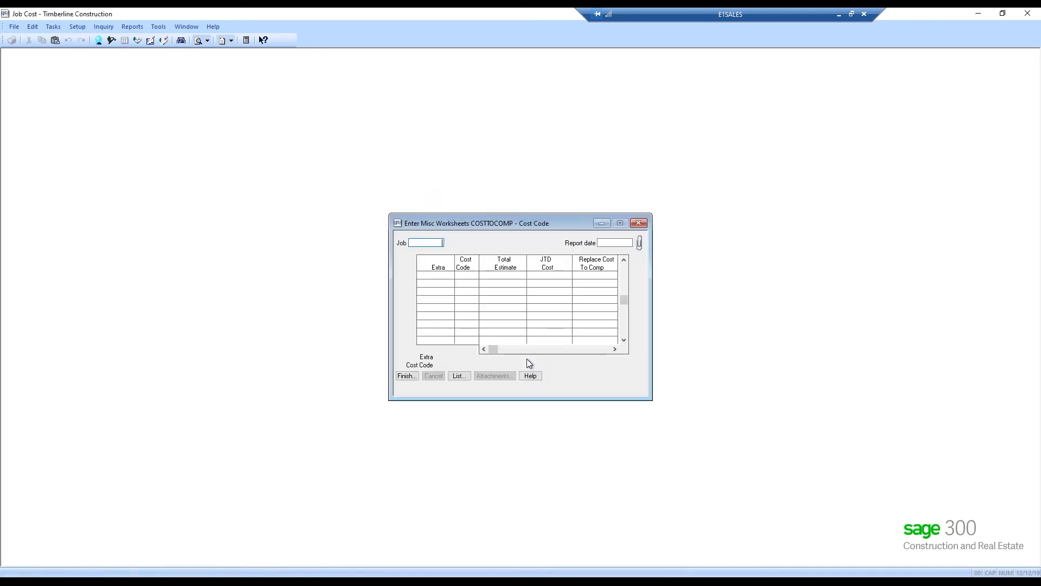
click(457, 375)
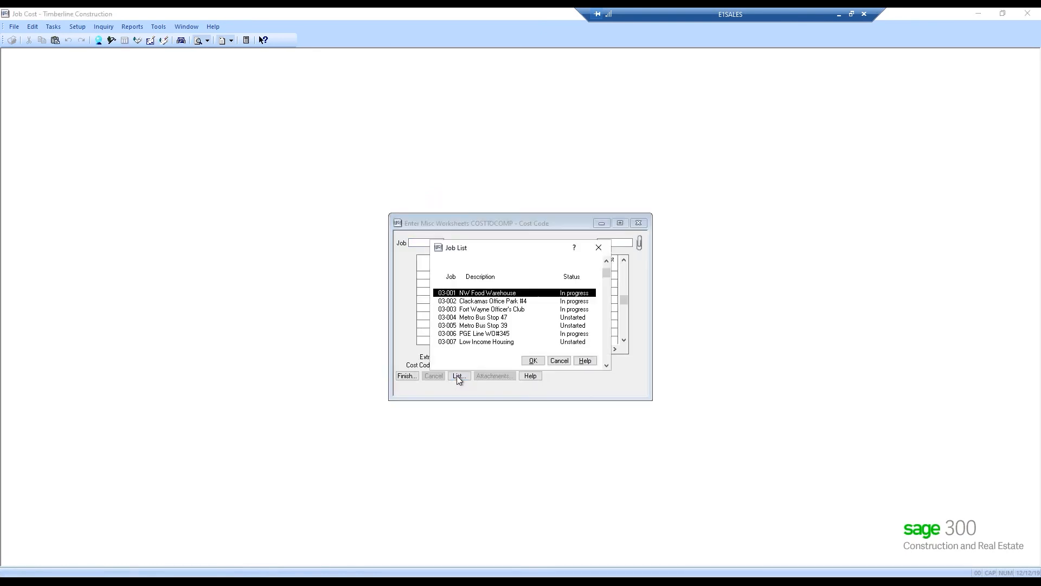
click(533, 361)
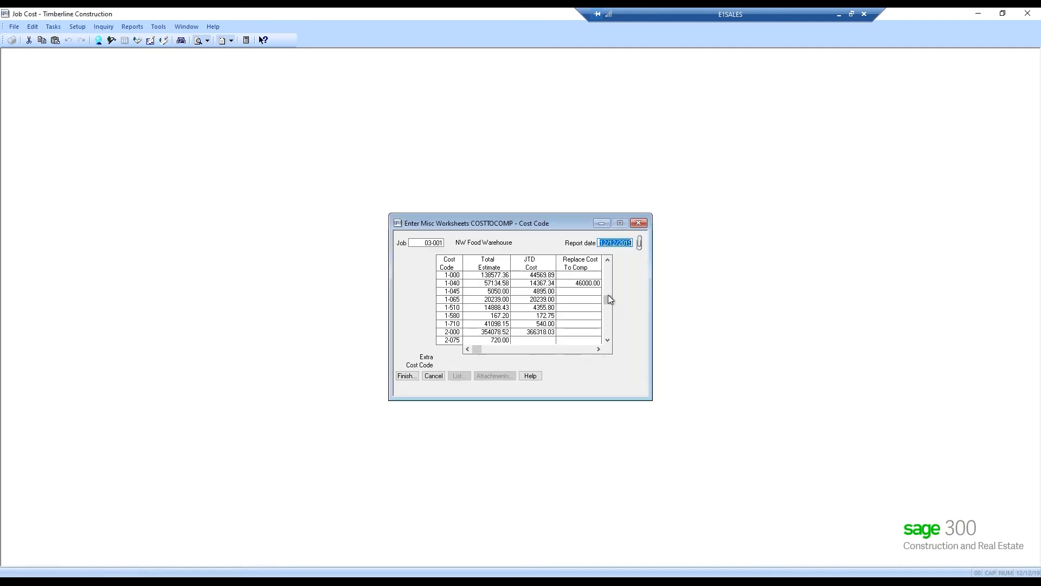
- Set the COSTTOCOMP worksheet's report date to 5/30/2015 and move into the cost code entry rows
text(5/30/201)
key(BackSpace)
key(BackSpace)
key(BackSpace)
text(2015)
key(Tab)
key(Tab)
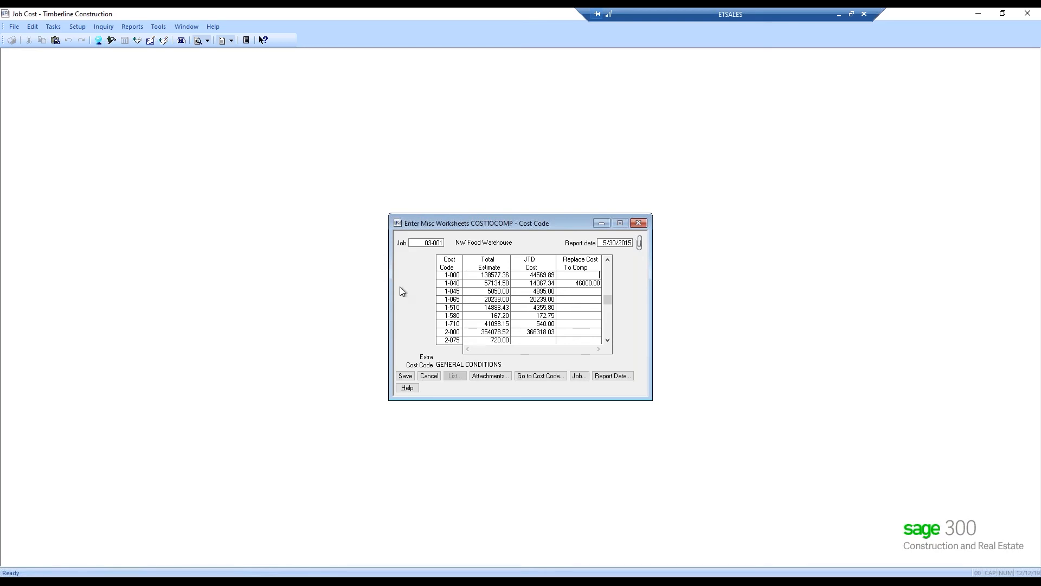
- Cancel the worksheet entry for the job and close the miscellaneous worksheet window
click(428, 375)
click(526, 319)
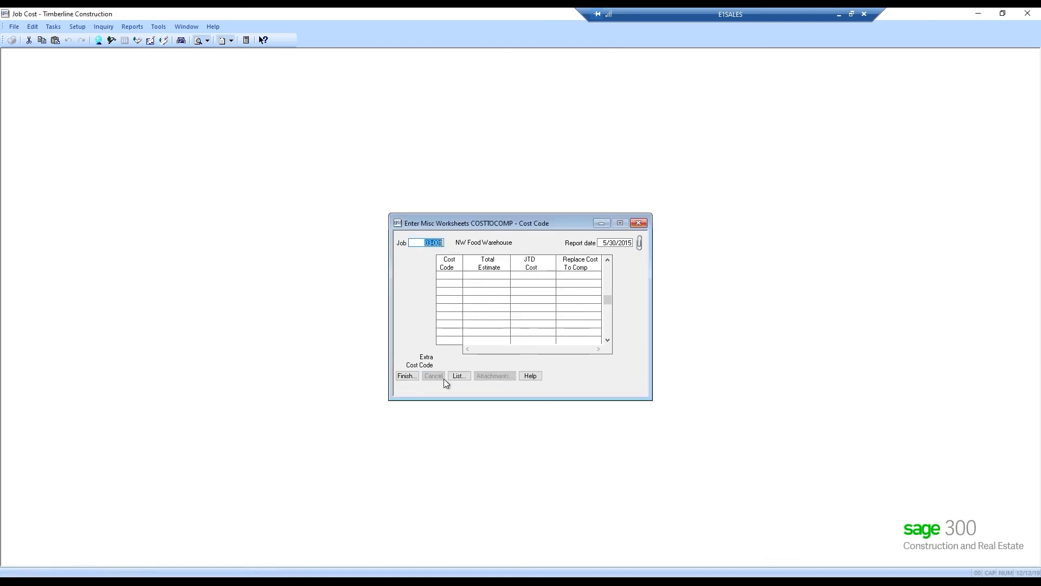
click(407, 375)
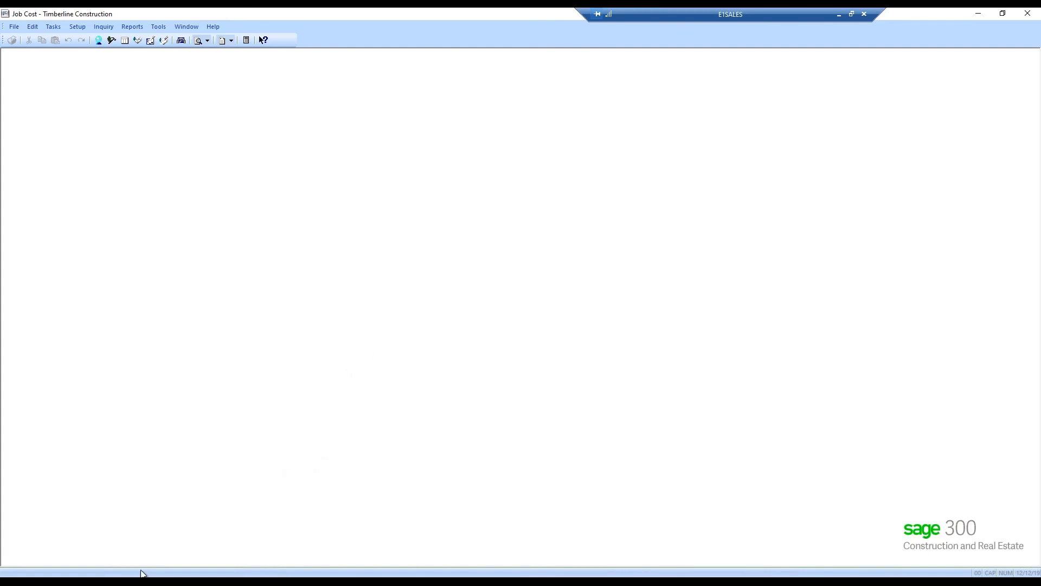
- Switch to Excel, close the Example_ImportInv.xlsx workbook, and create a new blank workbook
click(122, 580)
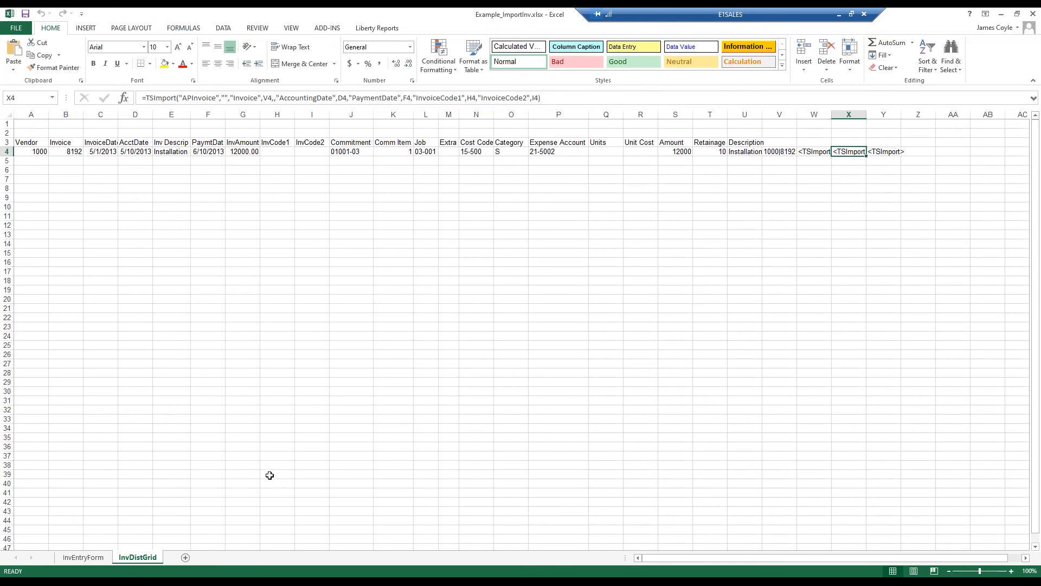
click(1032, 14)
click(525, 312)
click(116, 580)
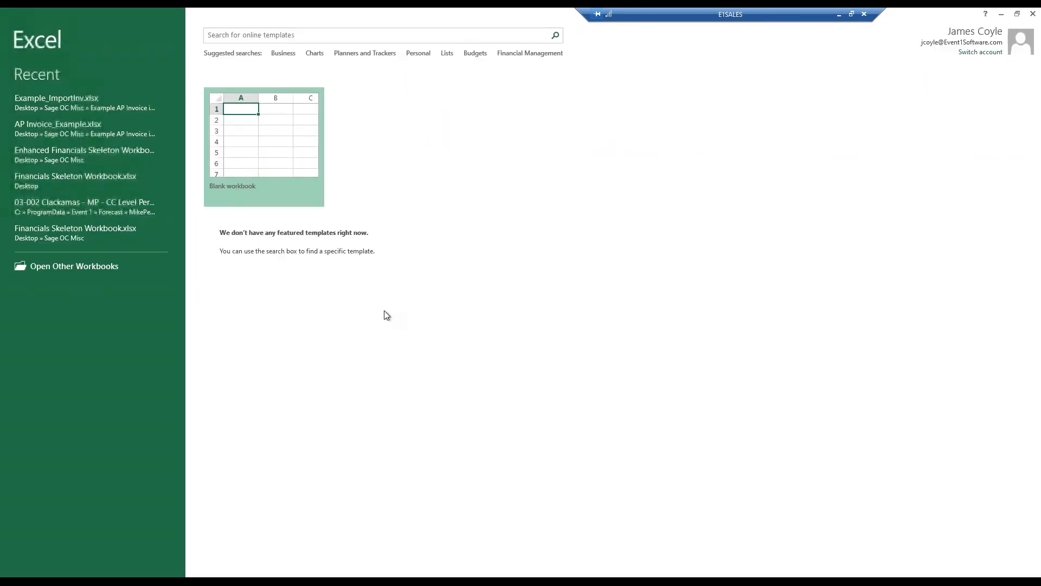
click(286, 163)
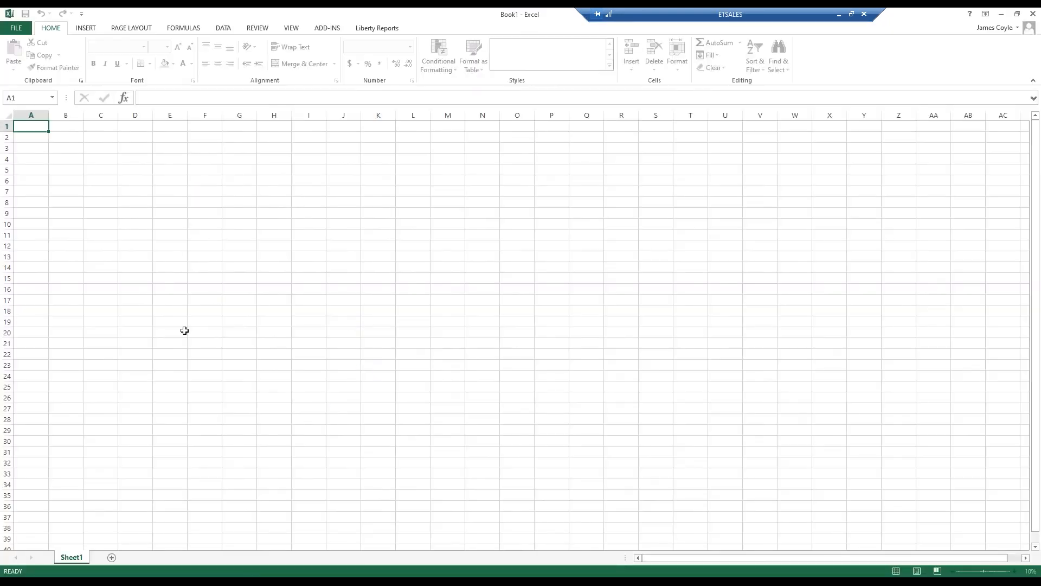
- Start an Office Connector query at cell D4, connecting to Timberline Construction in C:\Data\Construction Sample Data with the prefilled operator ID
click(134, 158)
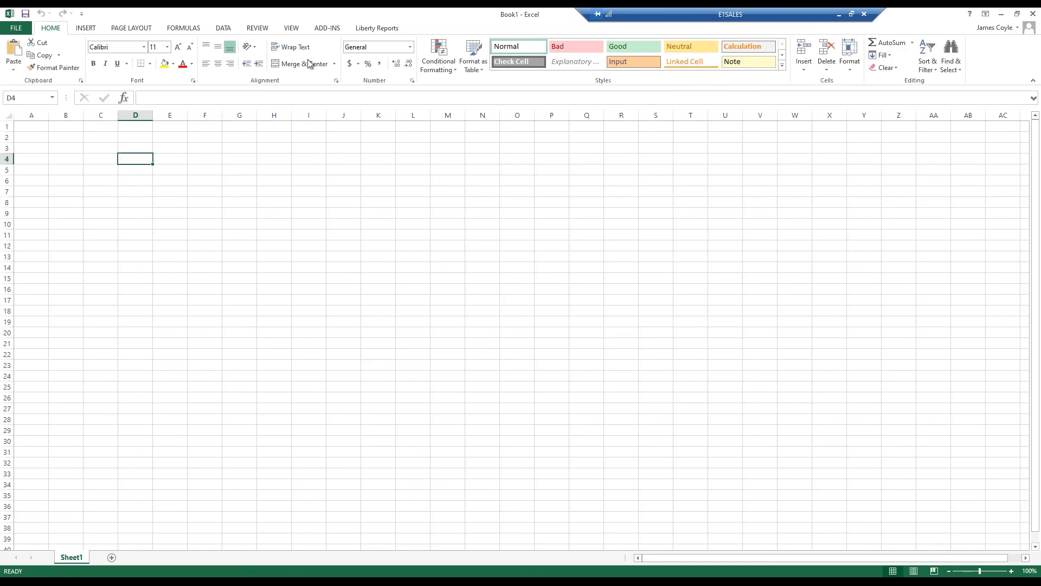
click(327, 28)
click(131, 56)
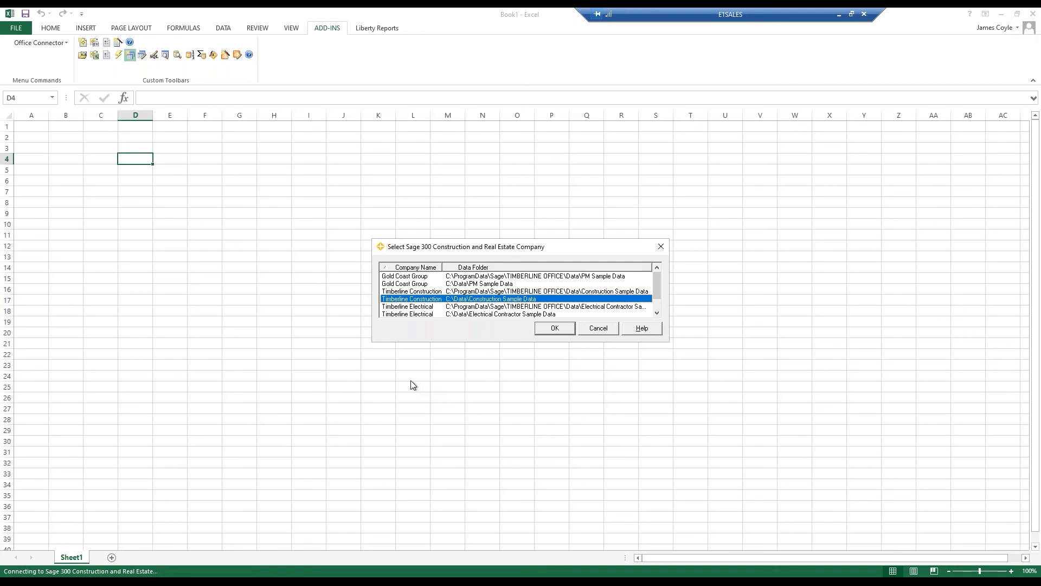
click(553, 327)
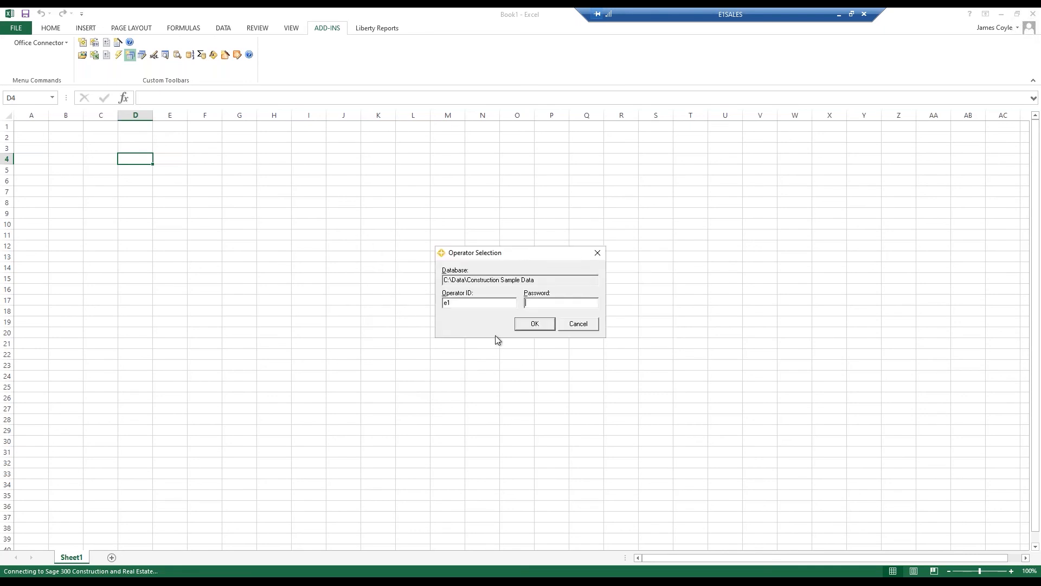
key(Return)
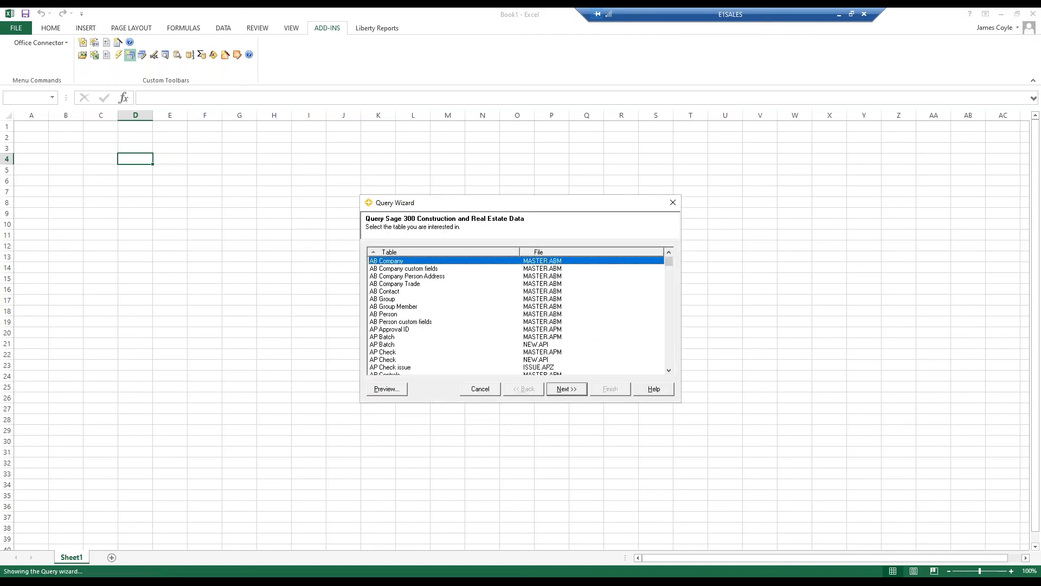
- Choose the JC Job (1) table for the query and open its field list
key(j)
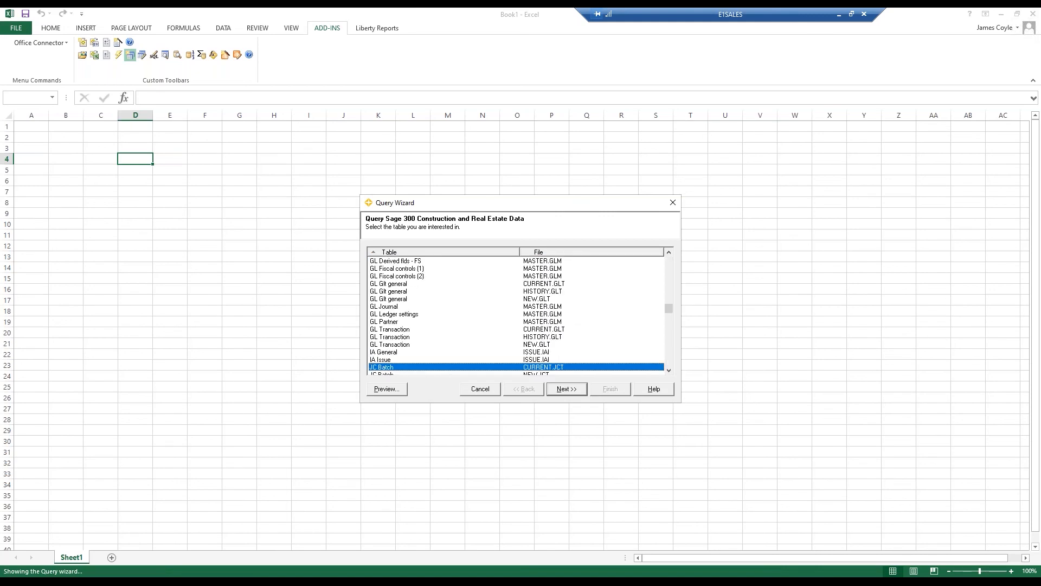
click(669, 357)
click(670, 358)
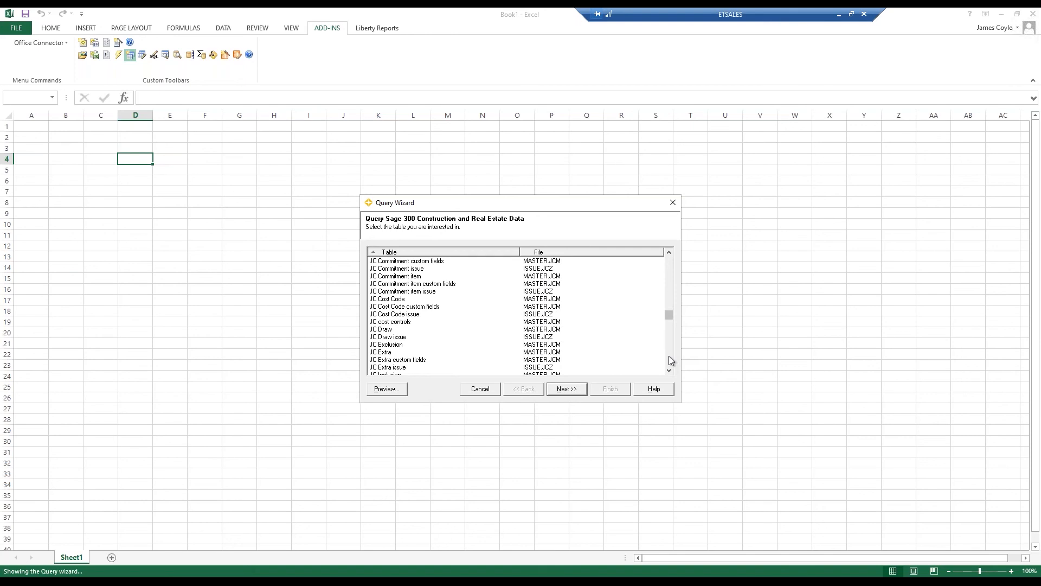
click(668, 356)
click(390, 269)
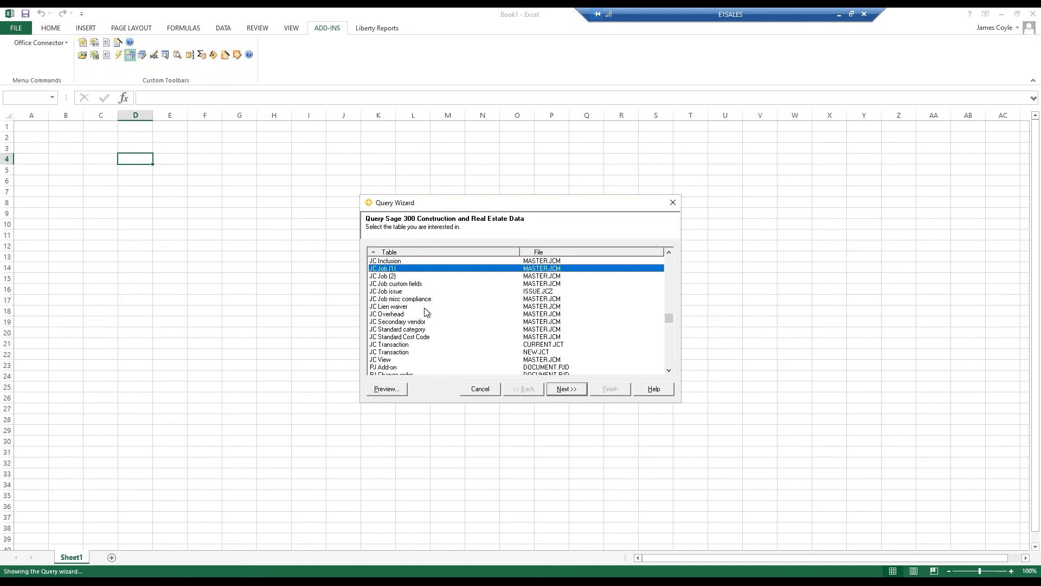
click(567, 390)
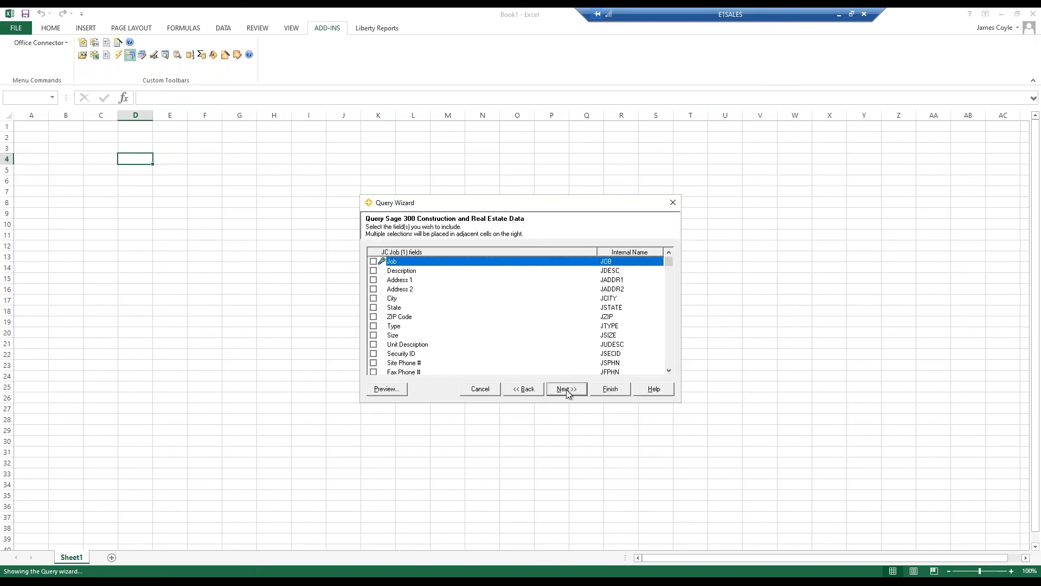
- Look through the JC Job (1) fields for miscellaneous amounts, deselect Job tax group, and cancel the query
click(668, 355)
click(668, 356)
click(668, 356)
click(668, 355)
click(668, 355)
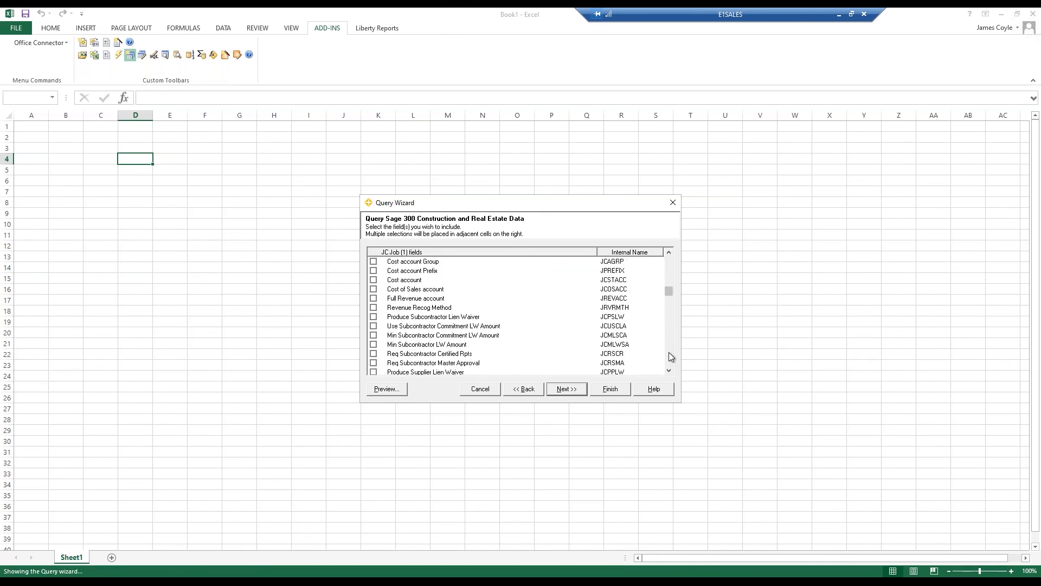
click(668, 355)
click(669, 353)
click(669, 353)
click(669, 353)
mouse_move(667, 309)
mouse_down()
mouse_move(672, 363)
mouse_move(672, 318)
mouse_up()
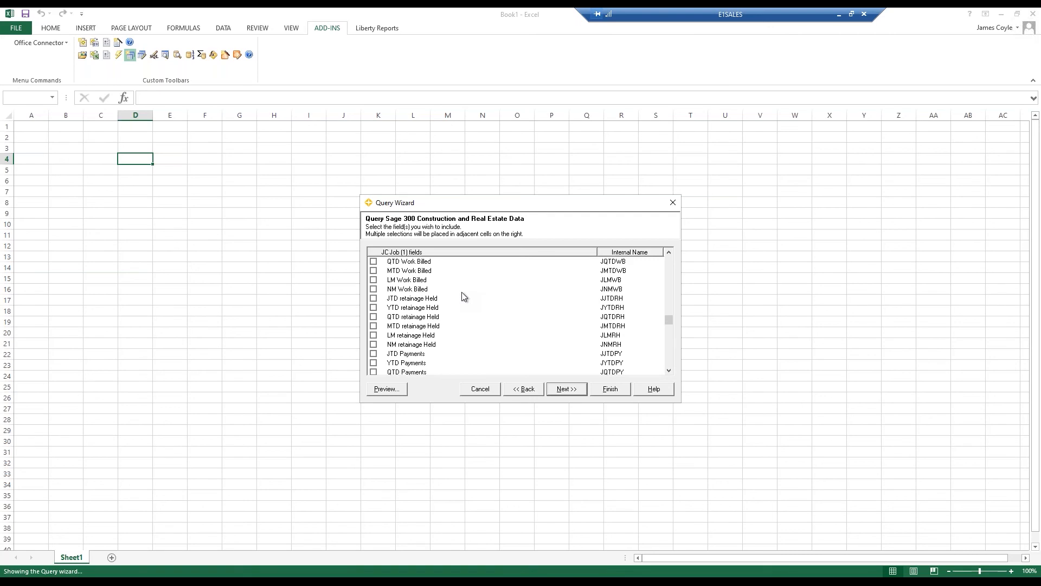
scroll(464, 297, up, 20)
scroll(463, 297, down, 10)
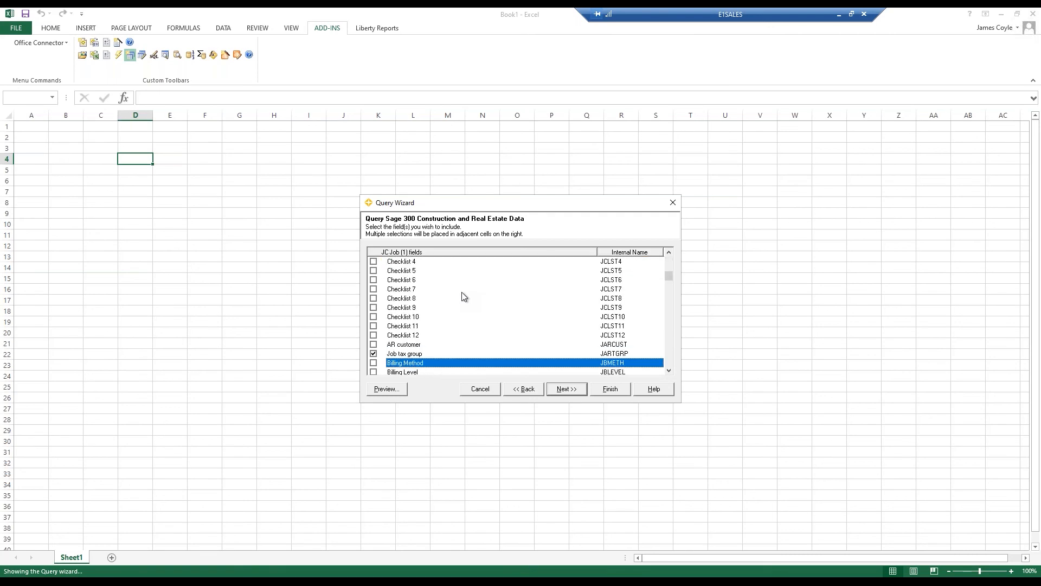
click(373, 354)
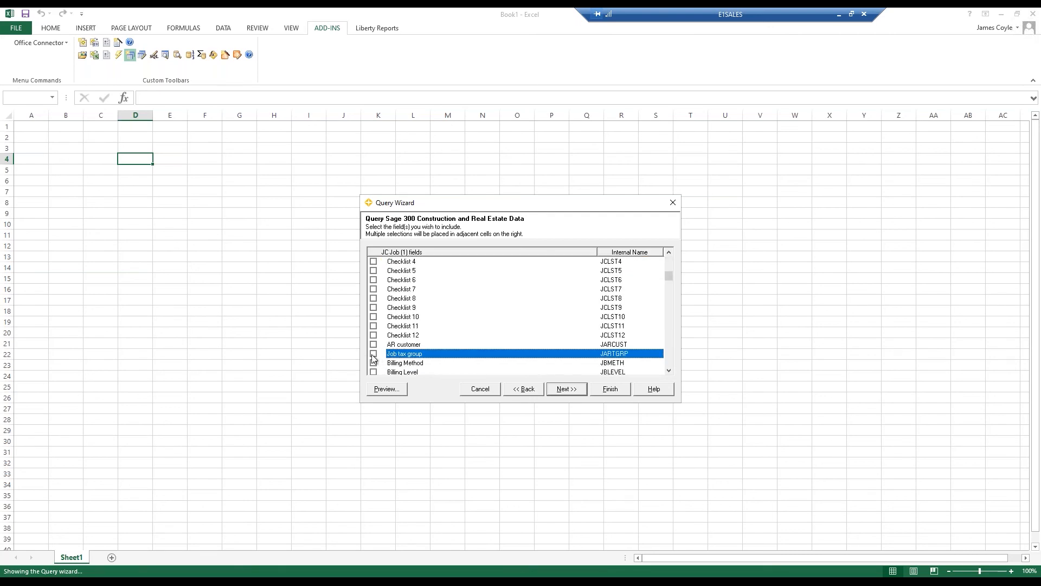
click(482, 391)
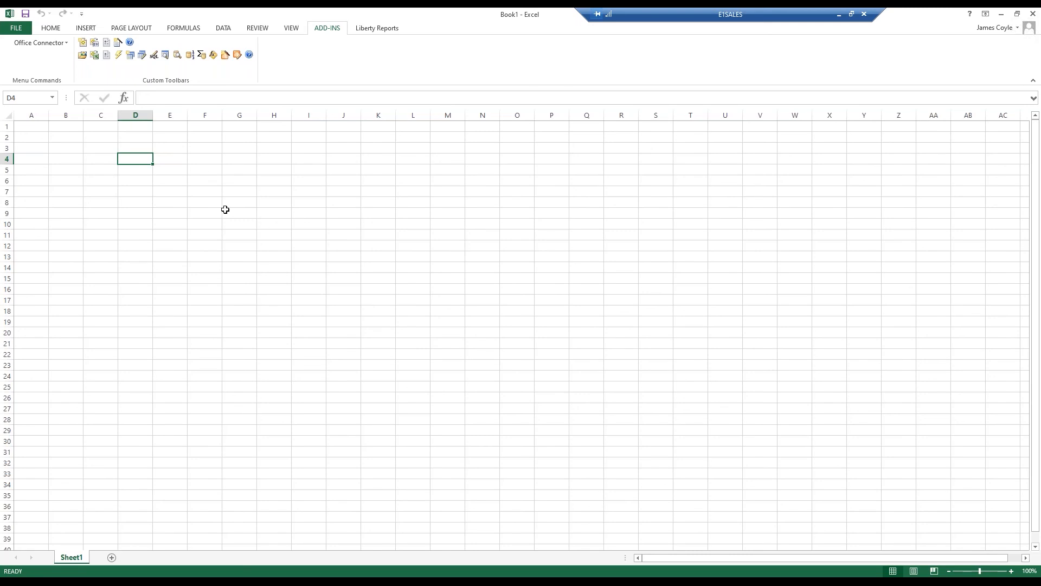
- Start a new query at cell D4 on the JC Job (2) table and open its field list
click(130, 55)
click(385, 276)
click(561, 390)
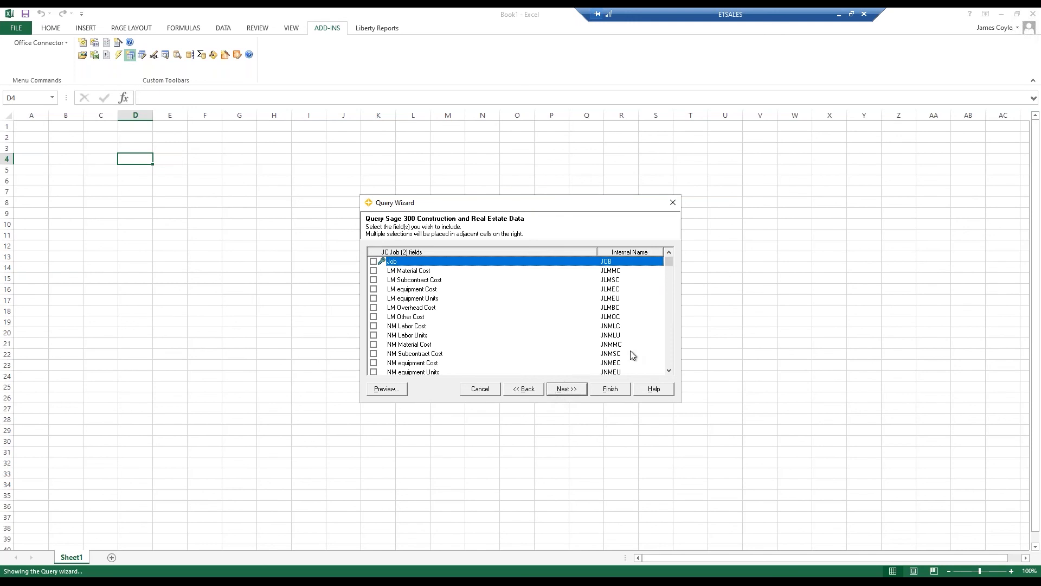
- Include the Msc job amt 1, Msc job amt 2 and Msc job amt 3 fields in the query
click(668, 359)
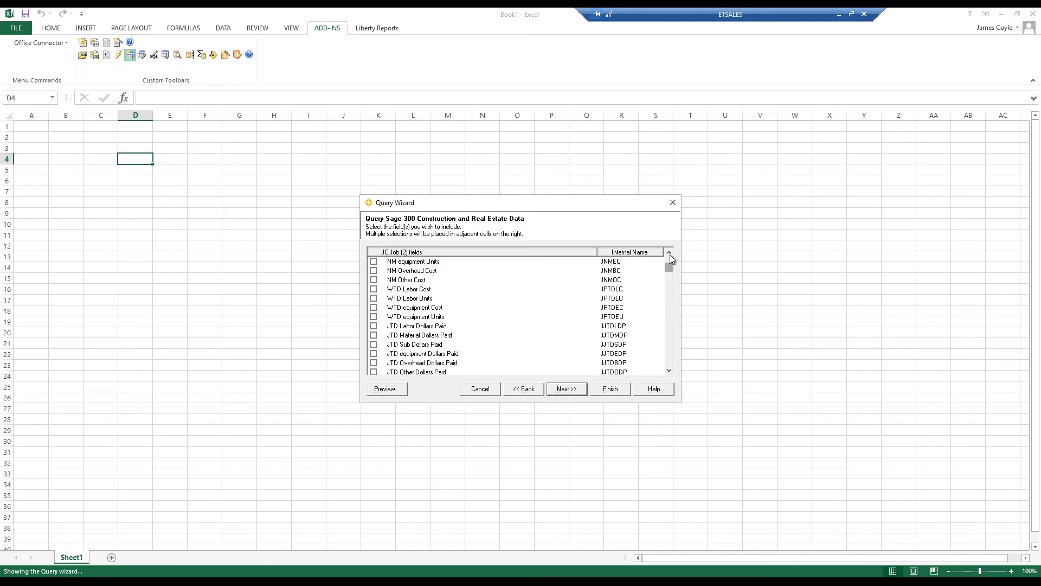
drag(669, 265, 668, 257)
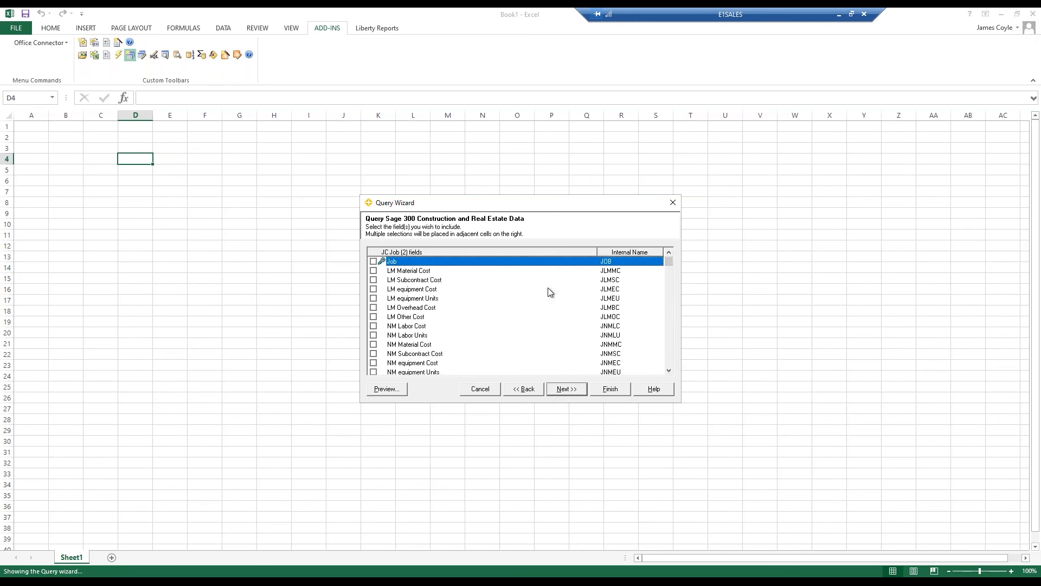
click(667, 356)
click(666, 357)
click(666, 356)
click(669, 252)
click(669, 252)
click(669, 252)
click(669, 253)
click(669, 252)
click(669, 252)
click(669, 252)
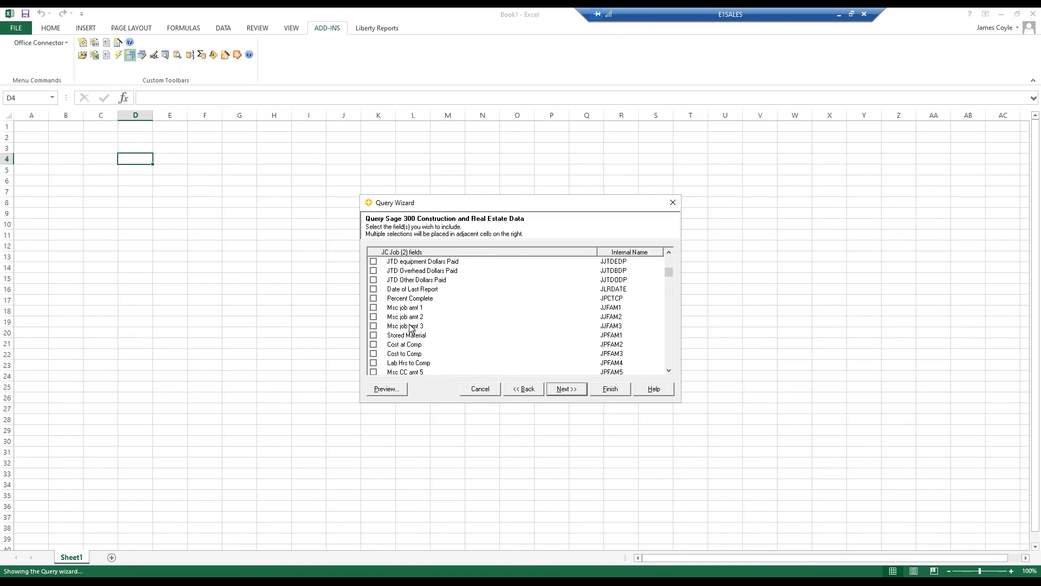
click(374, 307)
click(374, 317)
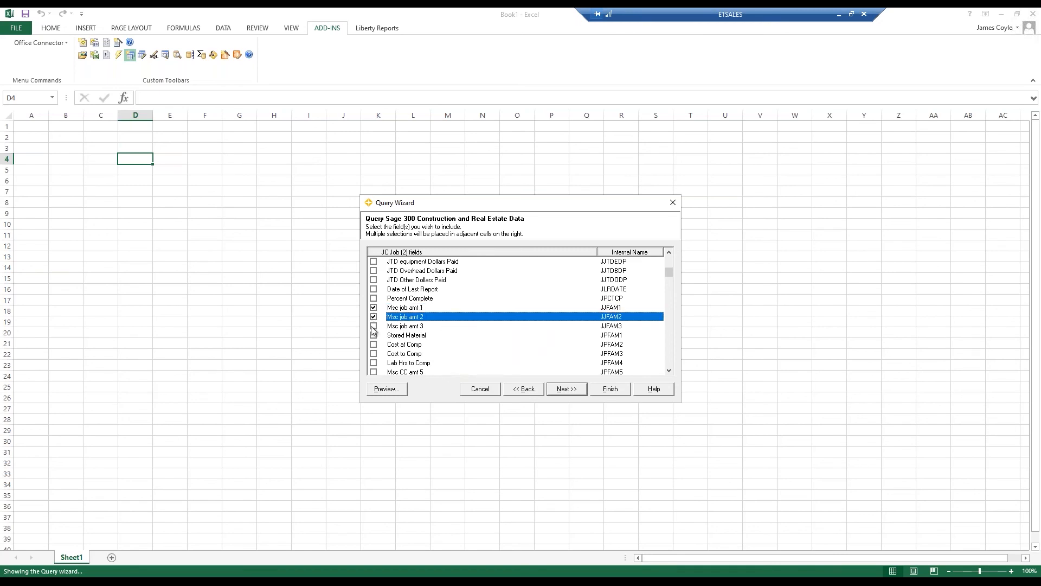
click(373, 326)
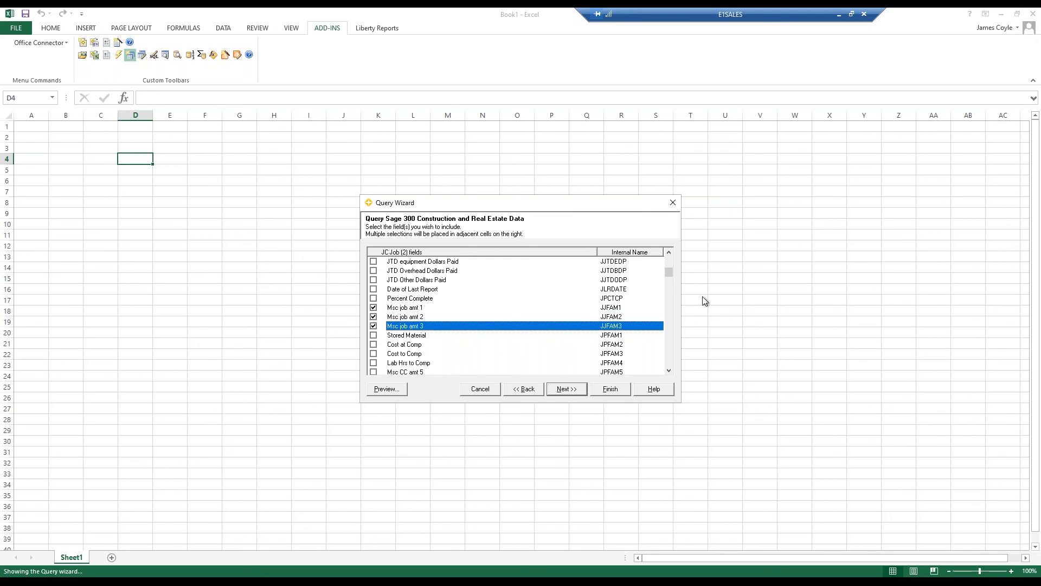
- Examine the miscellaneous amount fields for extras in JC Job (2), trying out the Msc extra amt 1 selection
drag(667, 279, 678, 355)
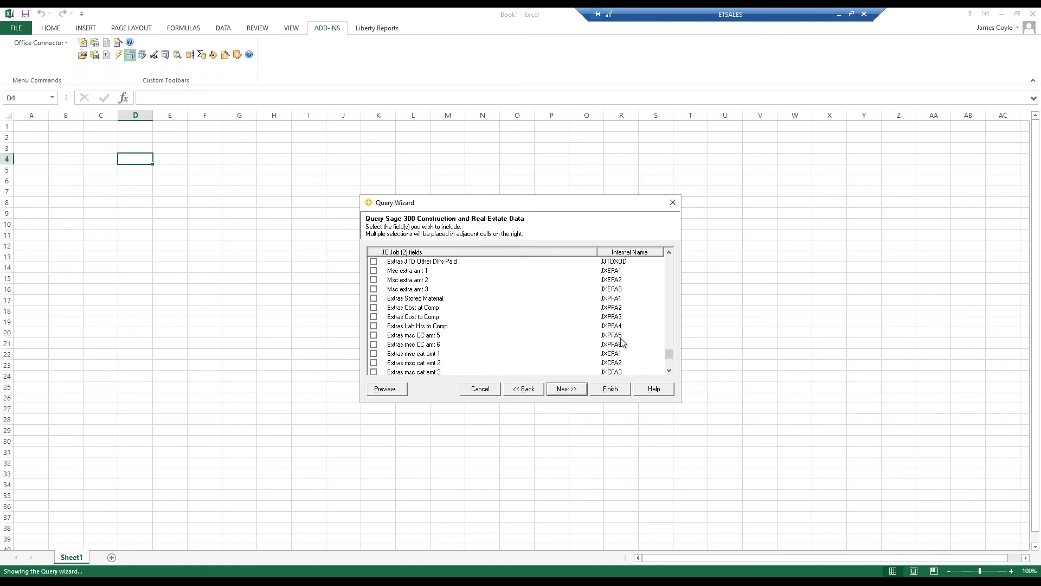
click(669, 251)
click(669, 251)
click(669, 251)
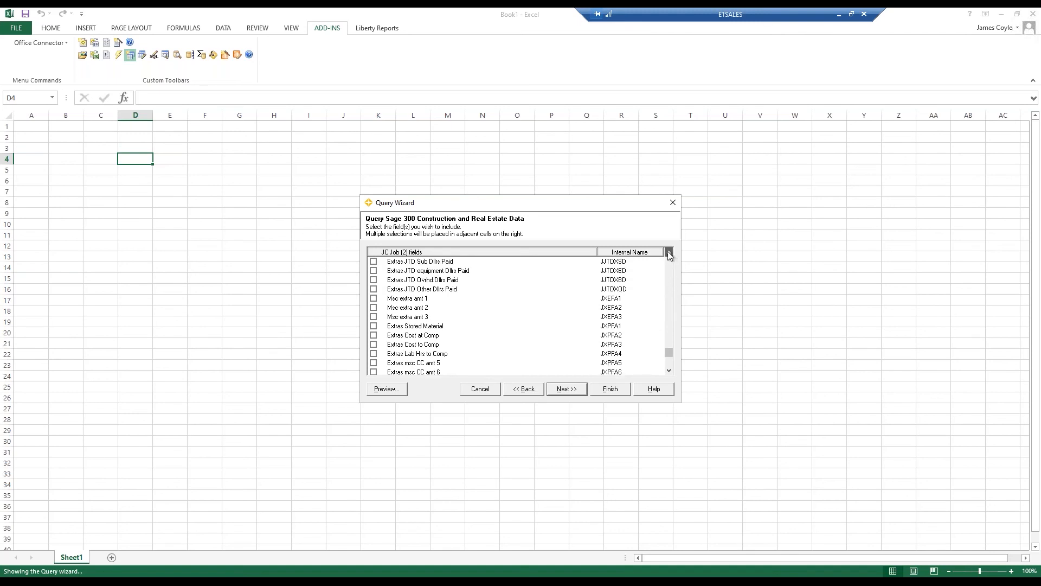
click(379, 298)
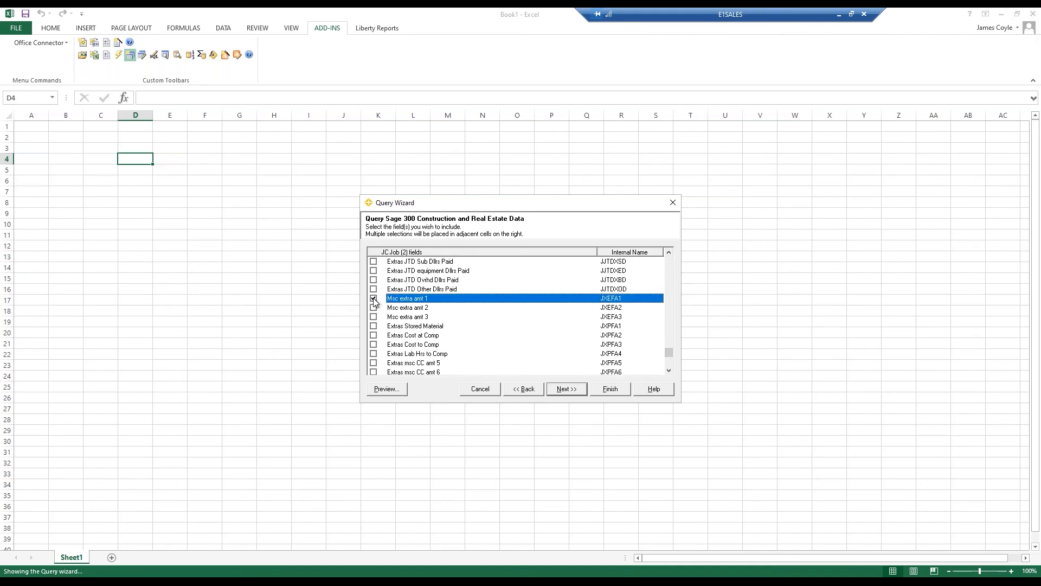
click(670, 253)
click(669, 253)
click(669, 252)
click(669, 253)
click(669, 252)
click(669, 252)
click(669, 252)
click(669, 253)
click(670, 253)
click(669, 252)
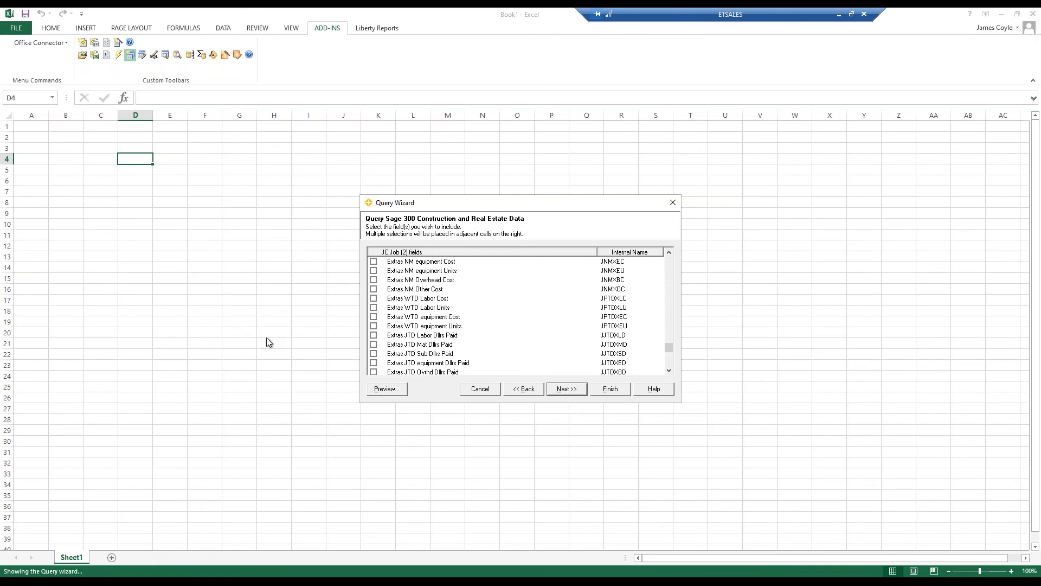
- Finish the query without conditions, inserting it as a live refreshable table with field names at cell D4
click(567, 389)
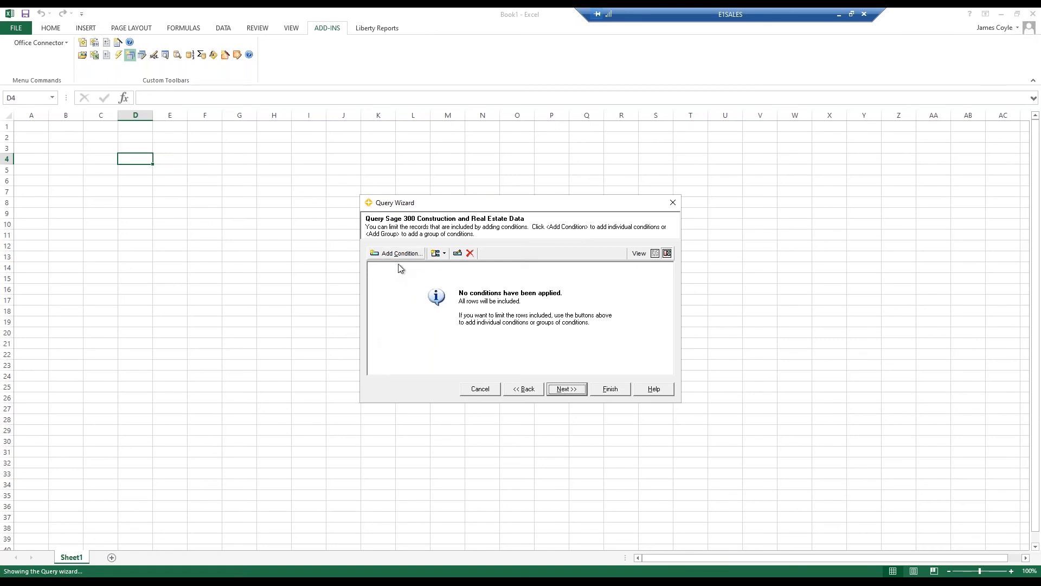
click(569, 390)
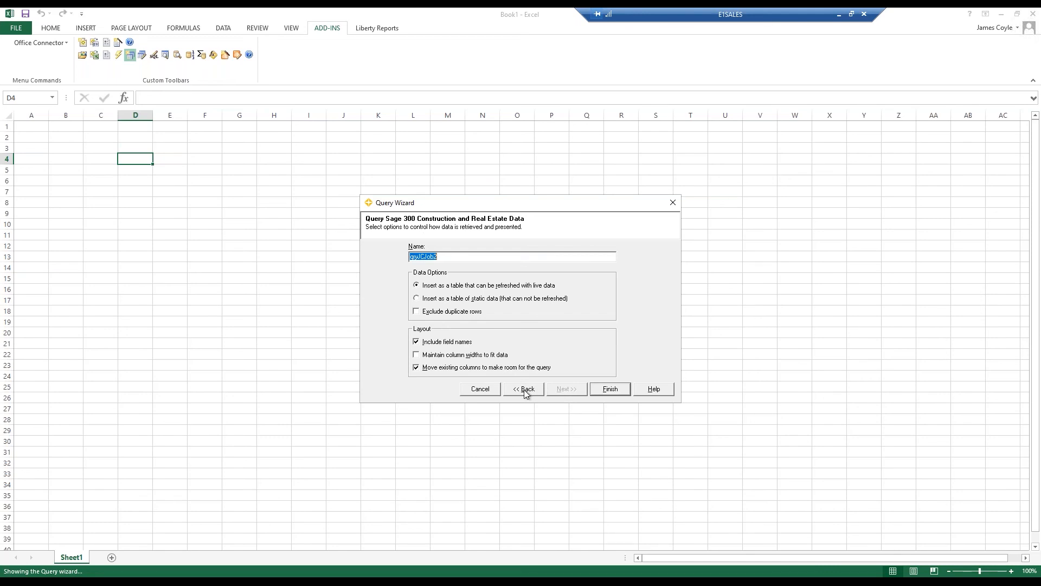
click(604, 394)
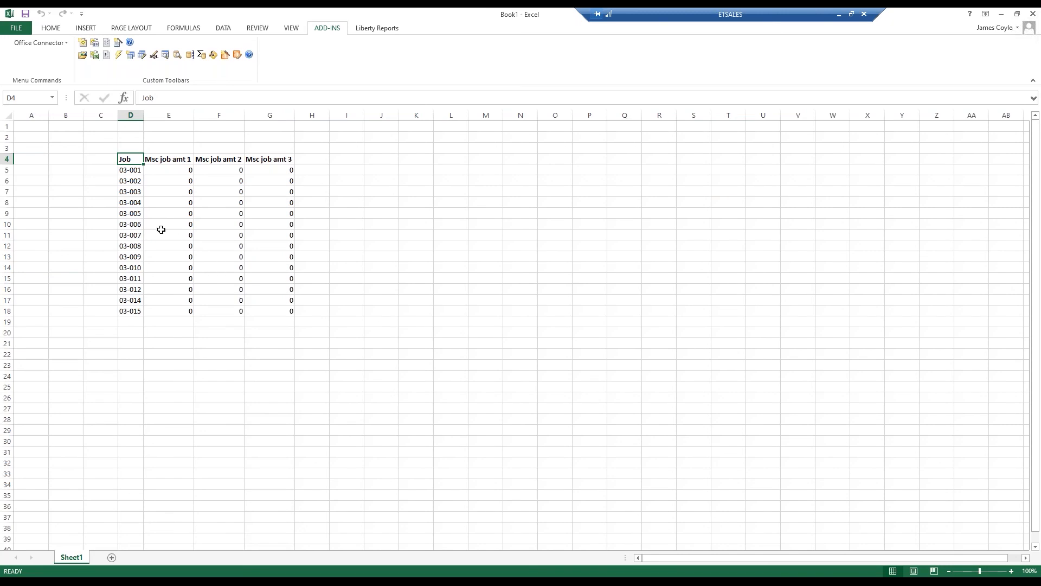
- Select the named range qryJCJob2 and add filters to its header row
click(52, 98)
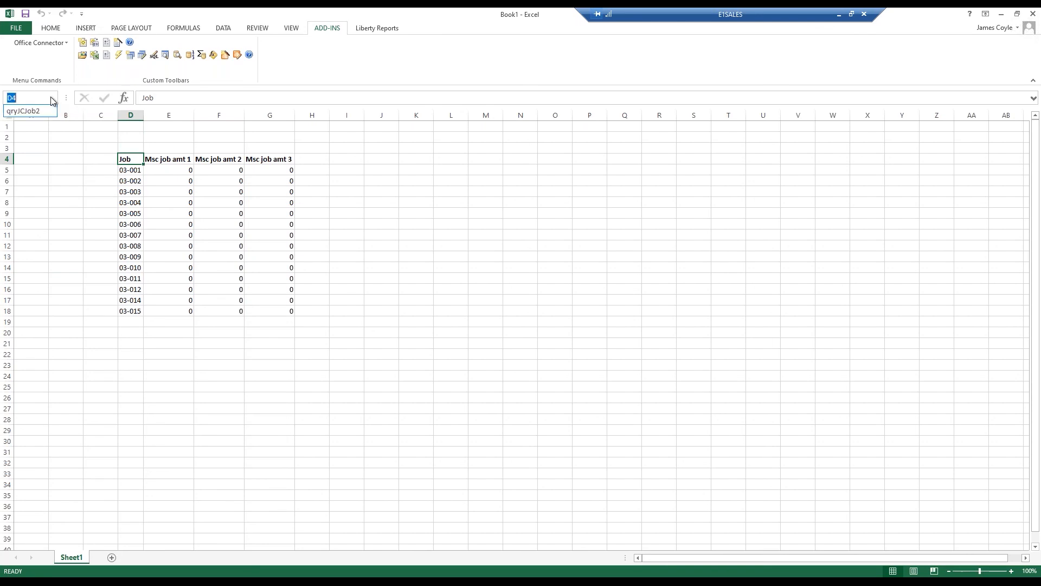
click(27, 111)
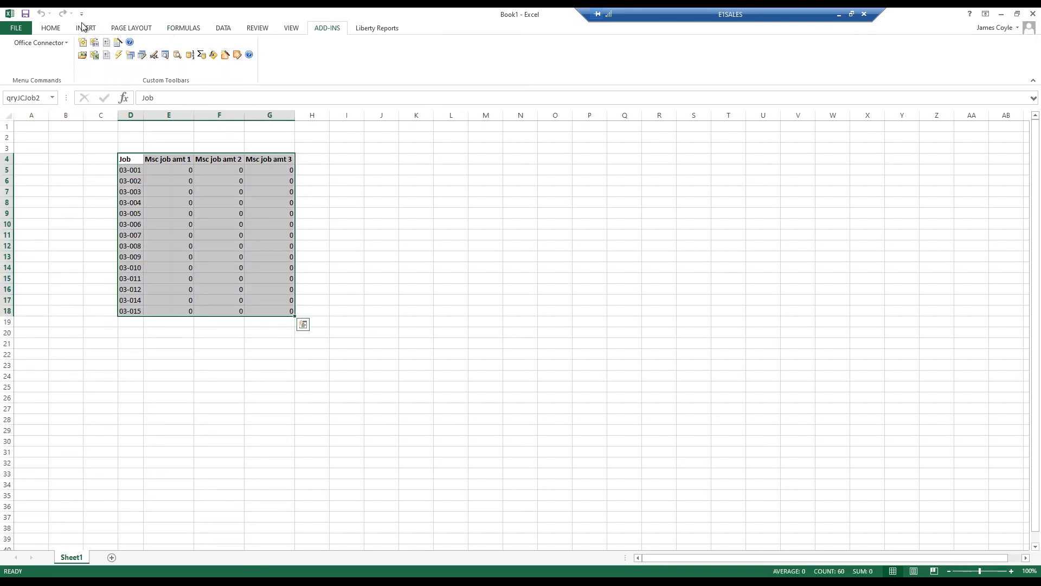
click(48, 33)
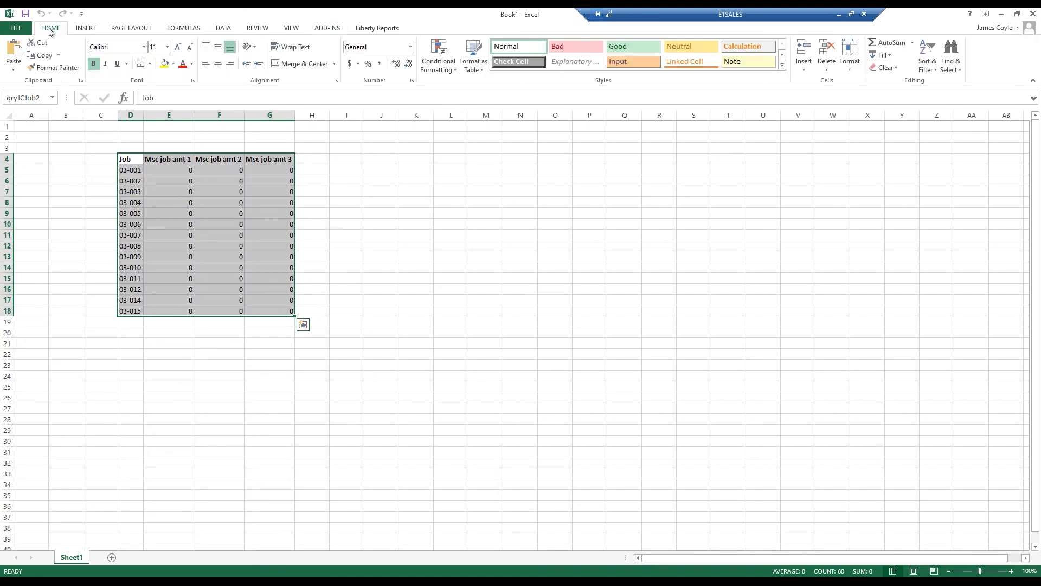
click(929, 68)
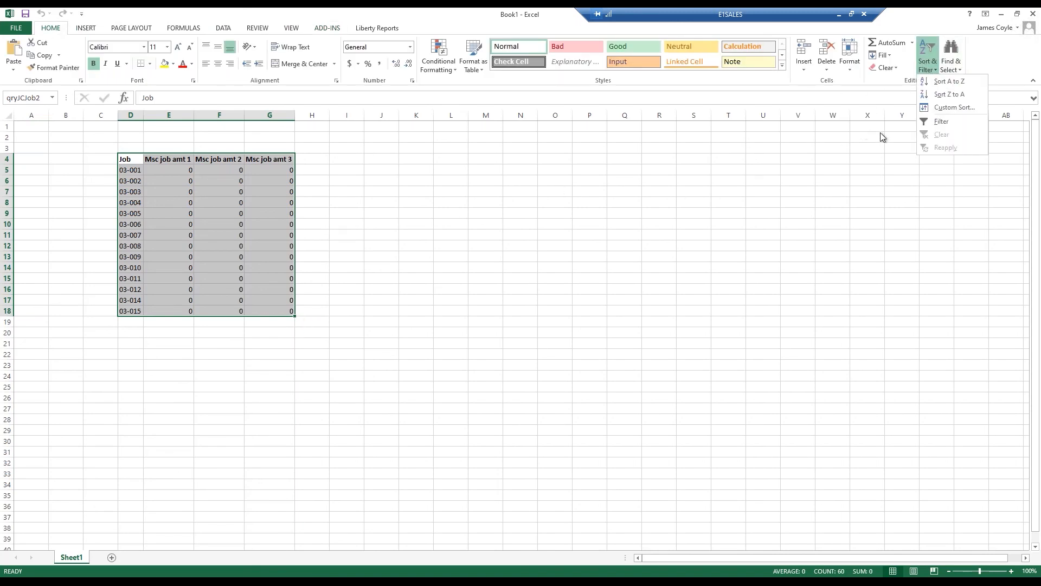
click(938, 121)
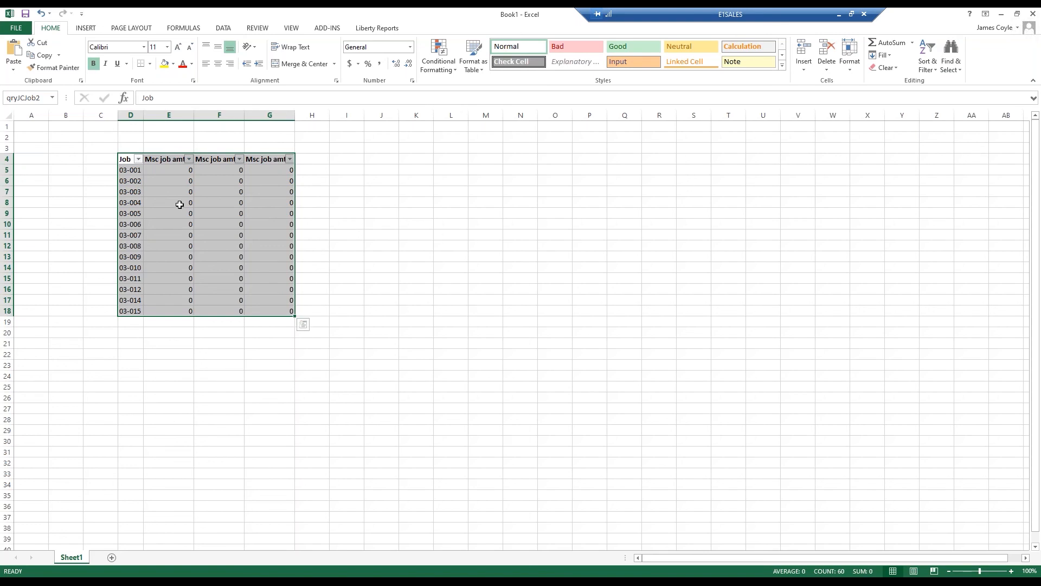
click(397, 243)
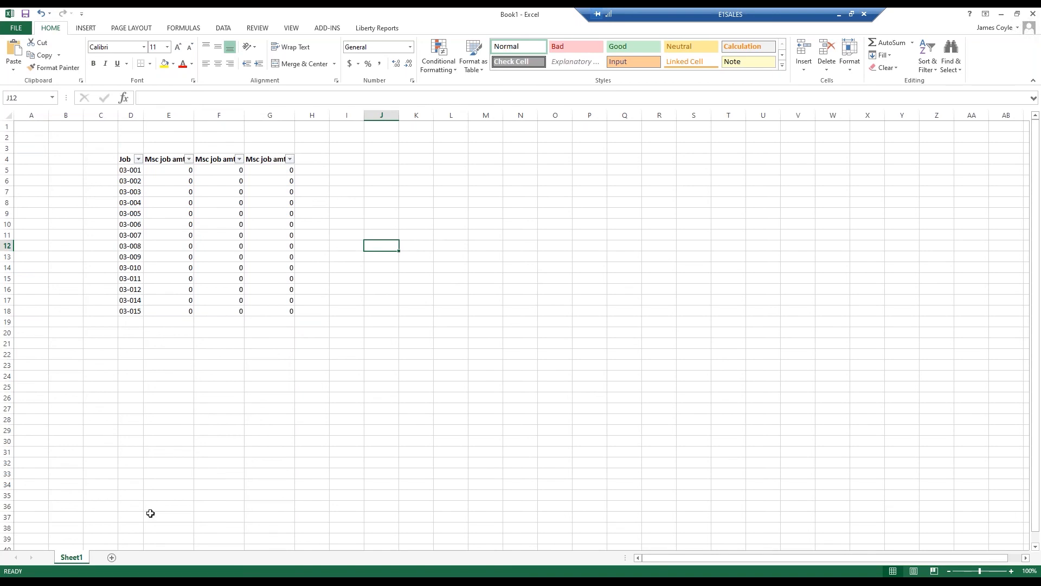
- Add a new worksheet and select the range C4:L16 on it
click(112, 557)
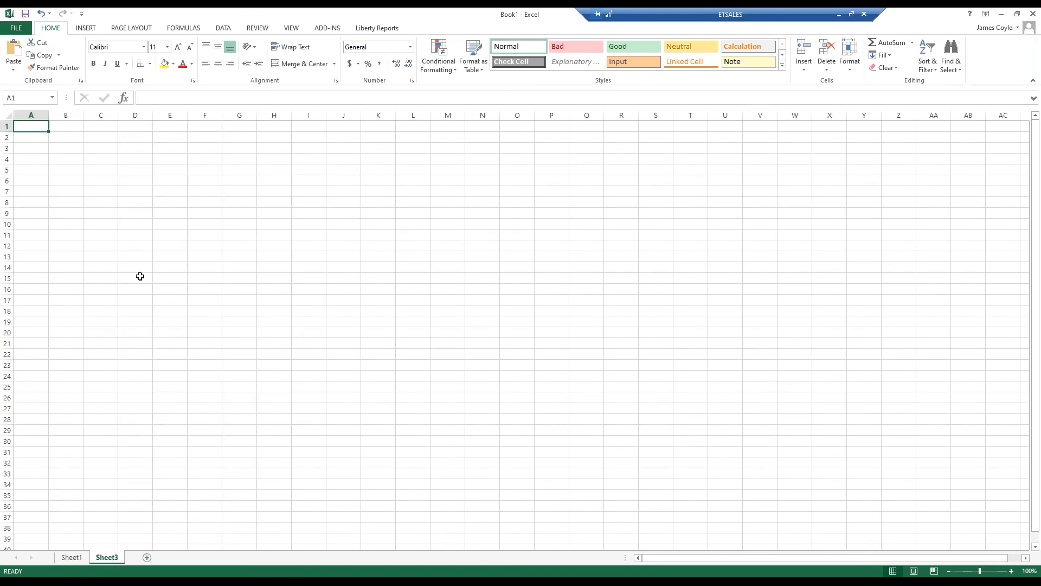
drag(105, 162, 410, 288)
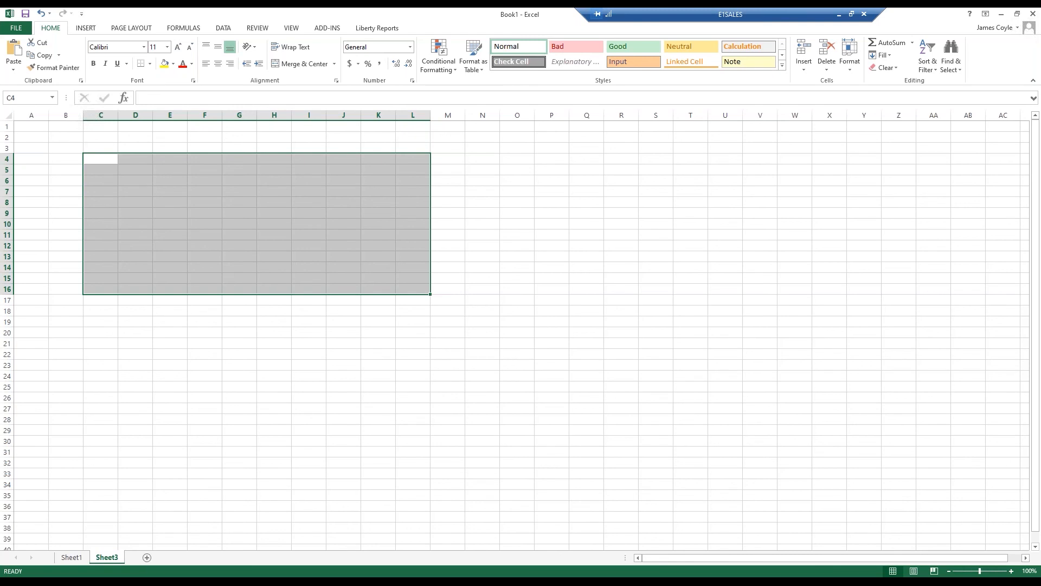
- Switch to the Chrome window showing event1software.com, maximize it and open the site's Knowledgebase
click(228, 581)
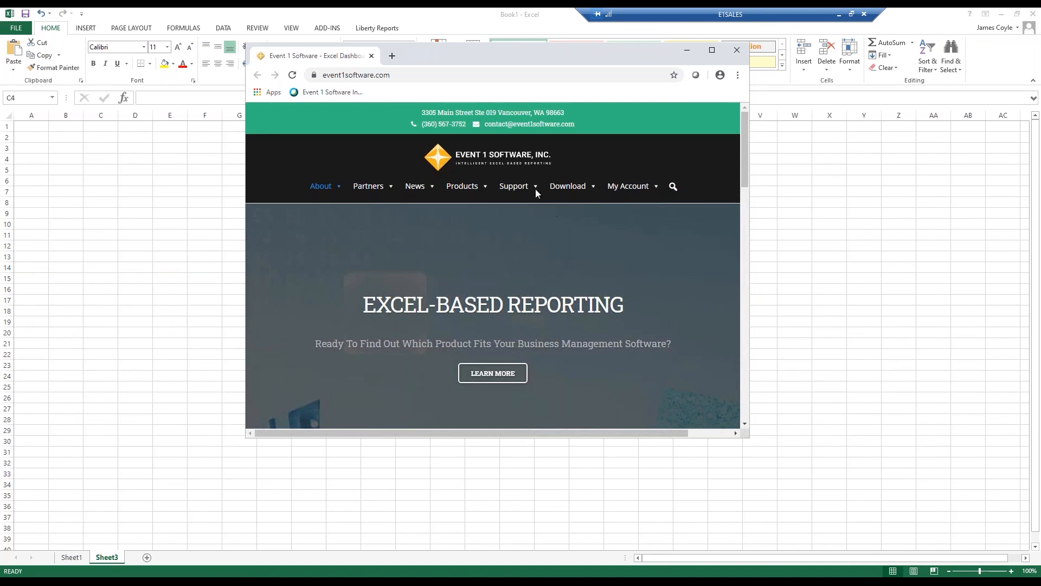
click(713, 52)
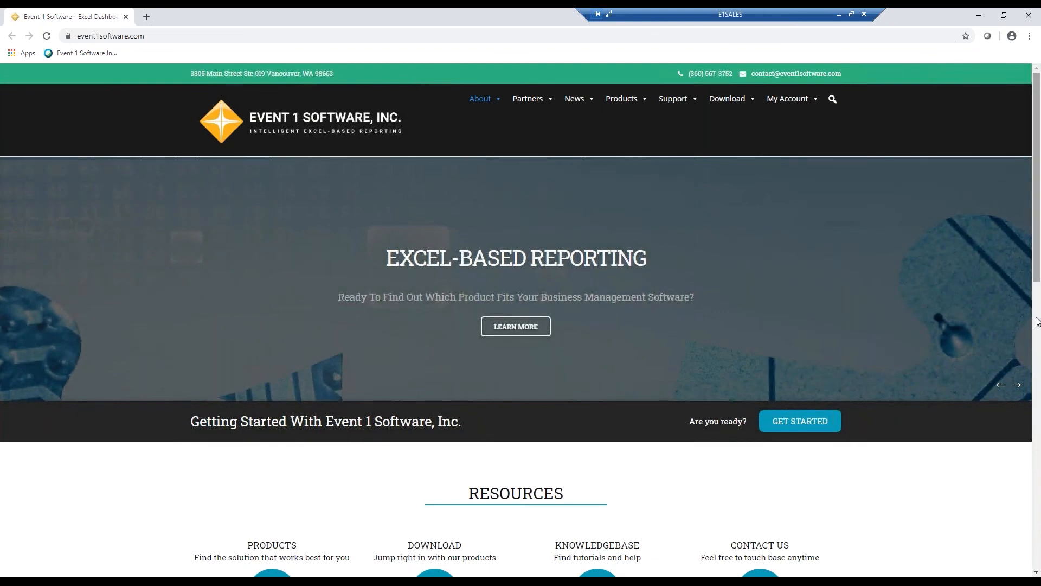
scroll(643, 513, down, 3)
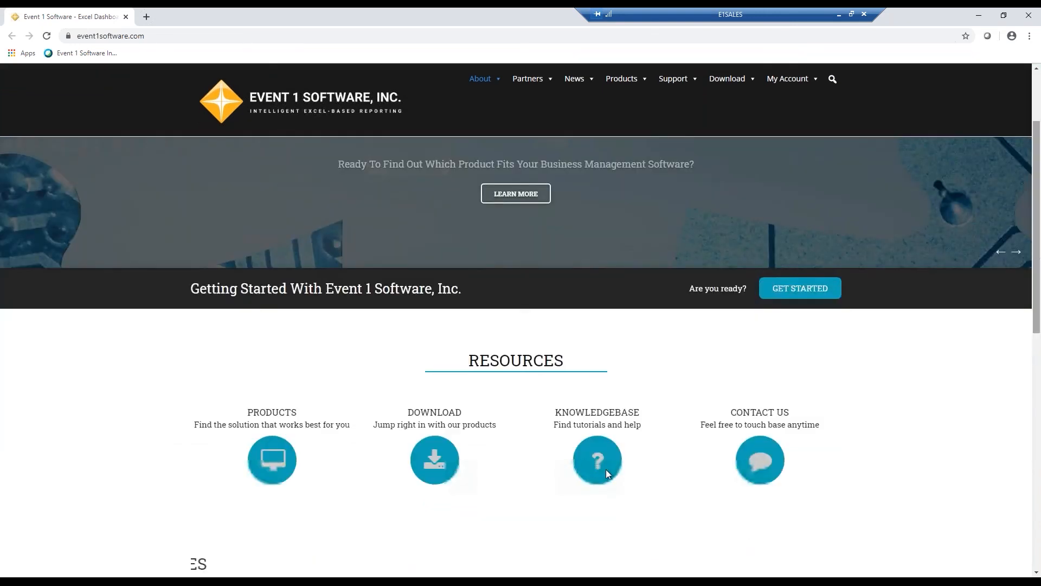
scroll(596, 467, down, 2)
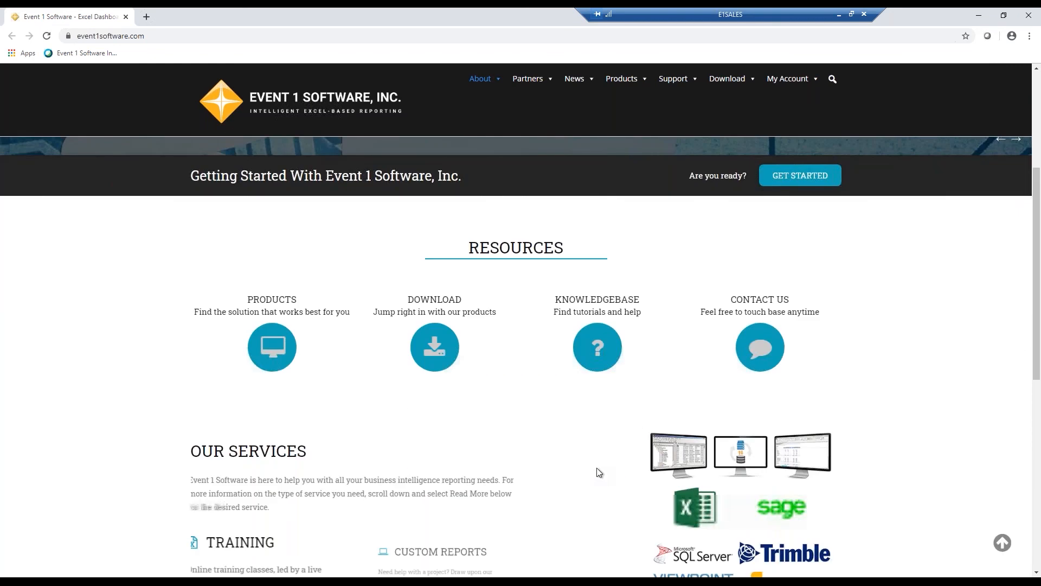
click(598, 356)
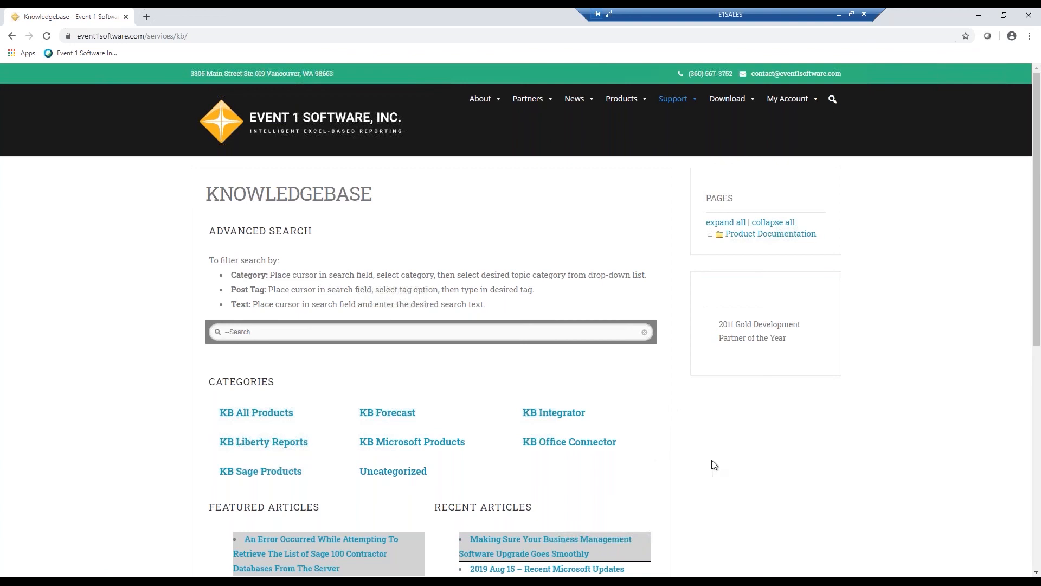
- Expand the Office Connector Suite documentation down to Import and open the OCI – Misc Worksheets page
click(710, 234)
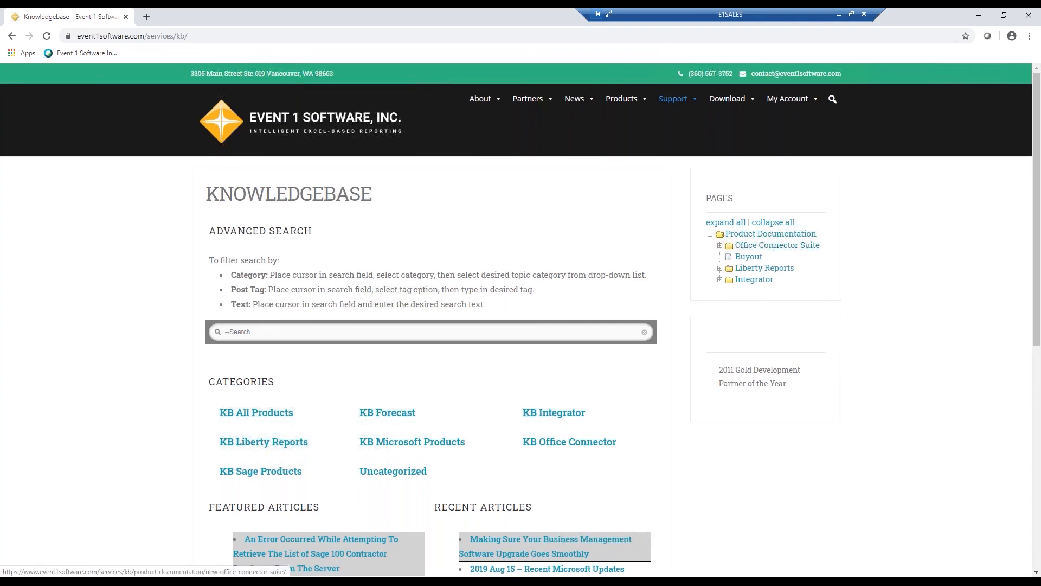
click(719, 246)
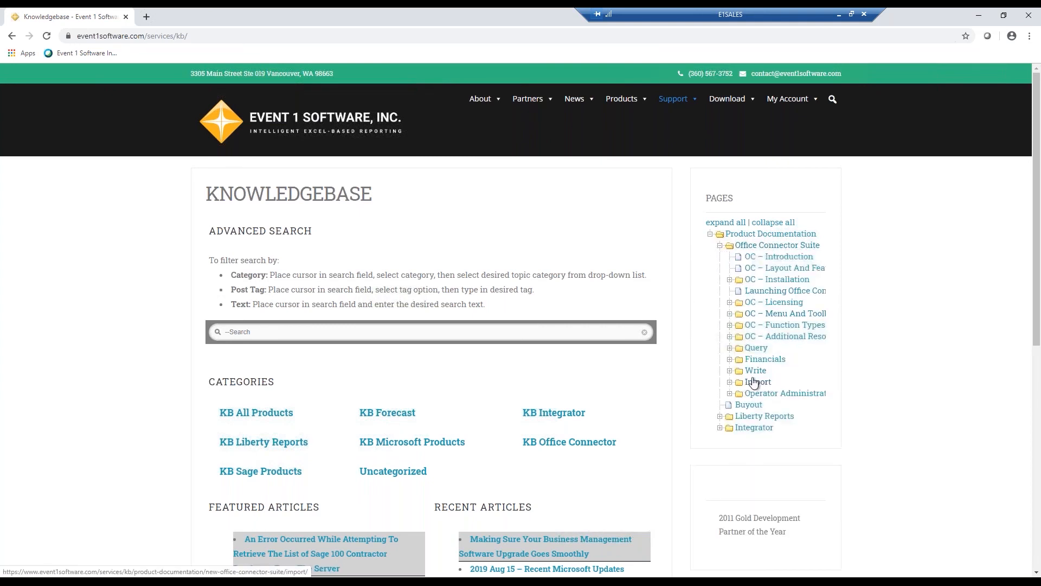
click(729, 383)
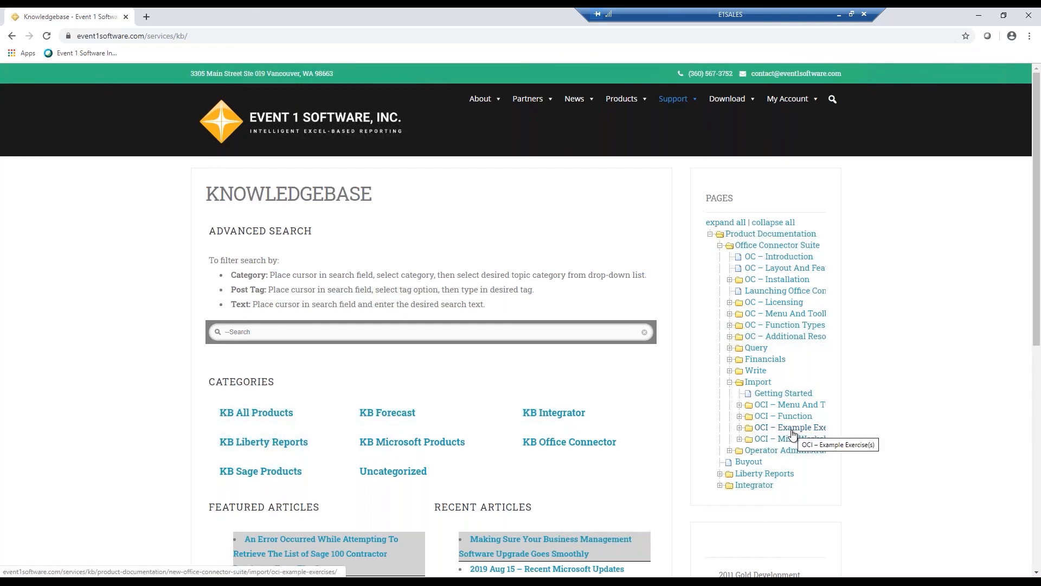
click(740, 439)
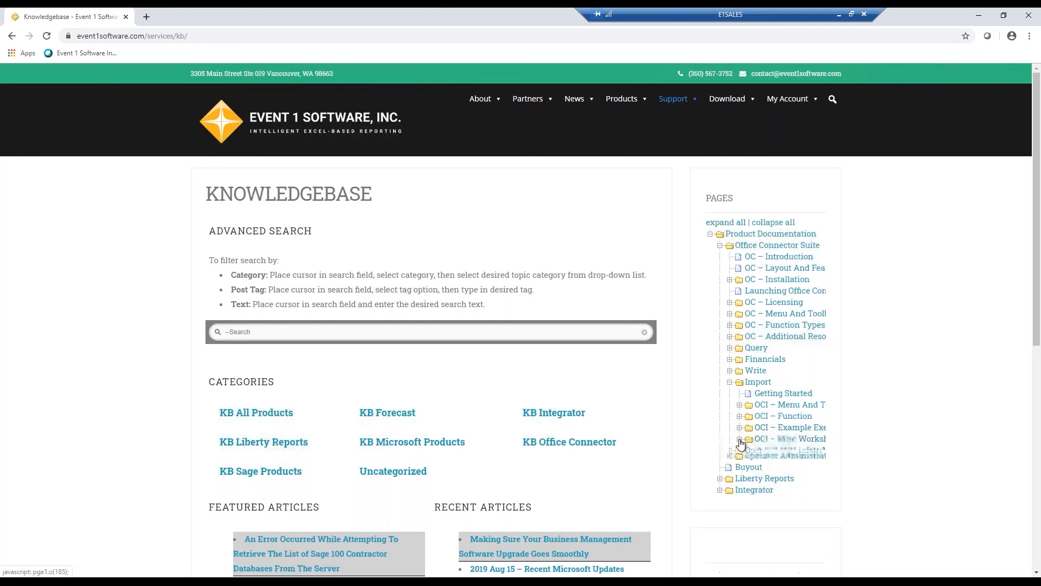
click(792, 442)
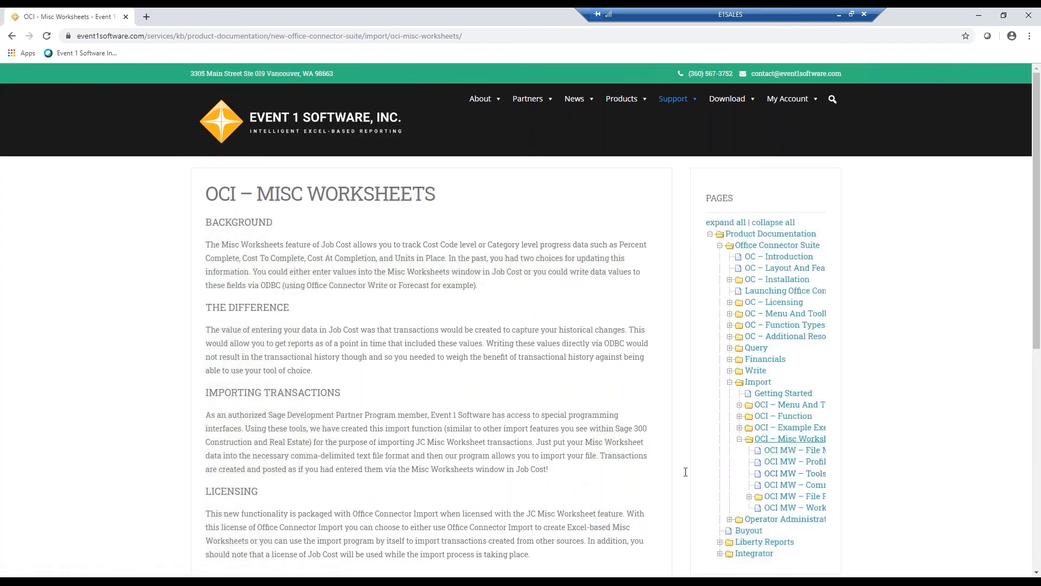
- Read through the Misc Worksheets overview and open the OCI MW – File Menu page
scroll(1039, 375, down, 2)
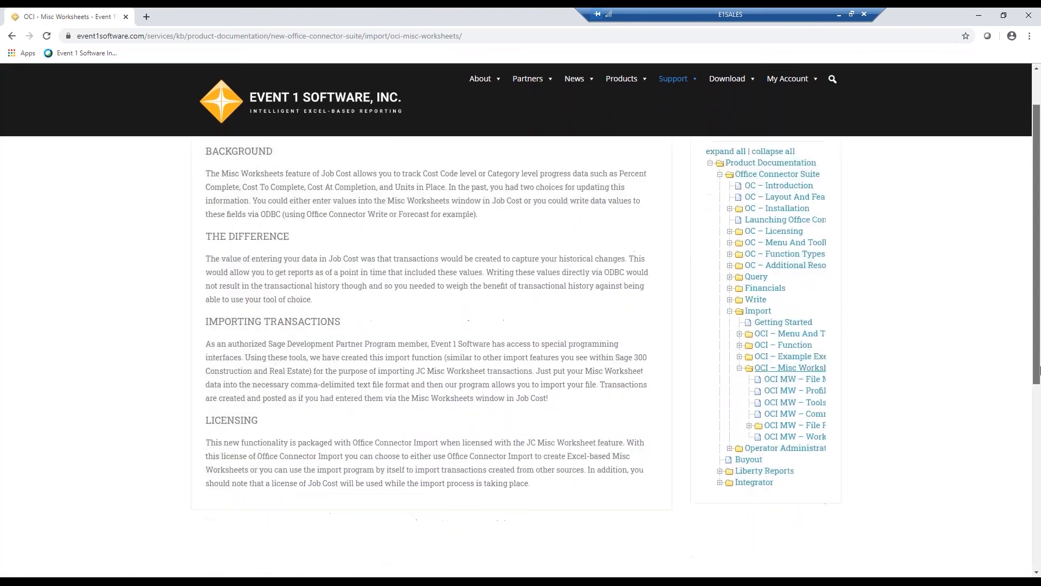
drag(1040, 383, 1040, 302)
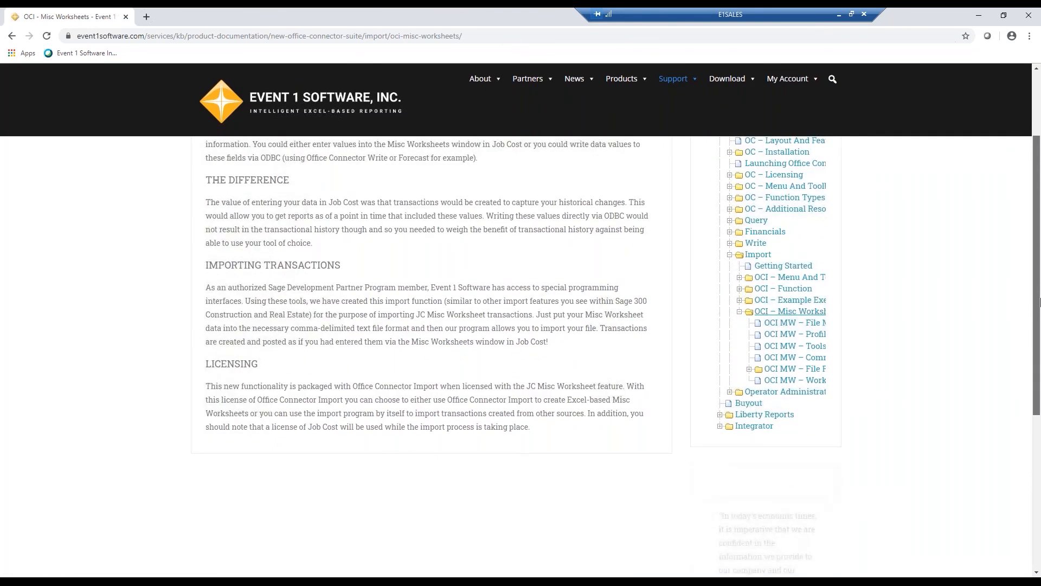
click(792, 328)
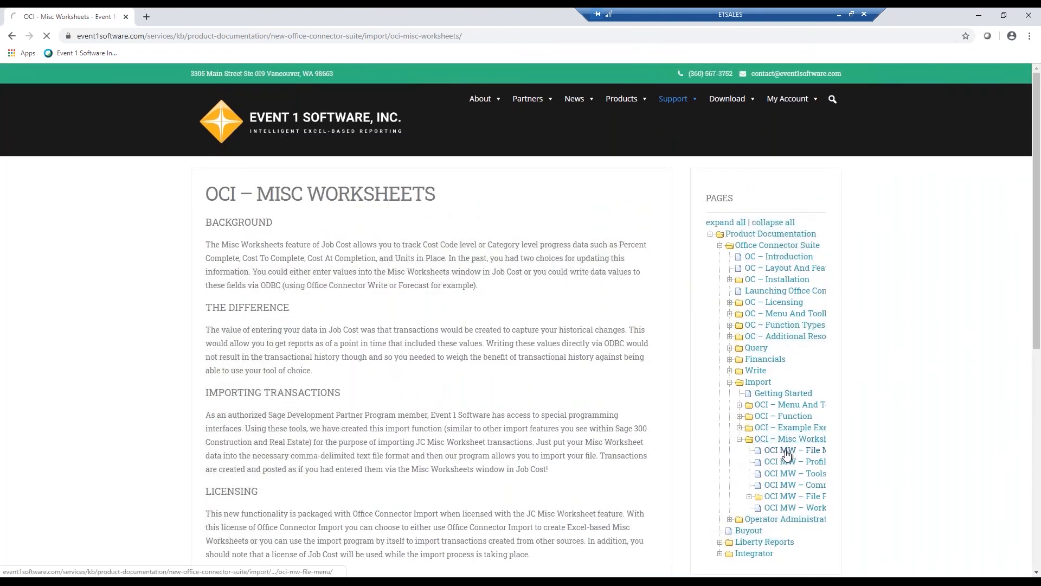
click(781, 454)
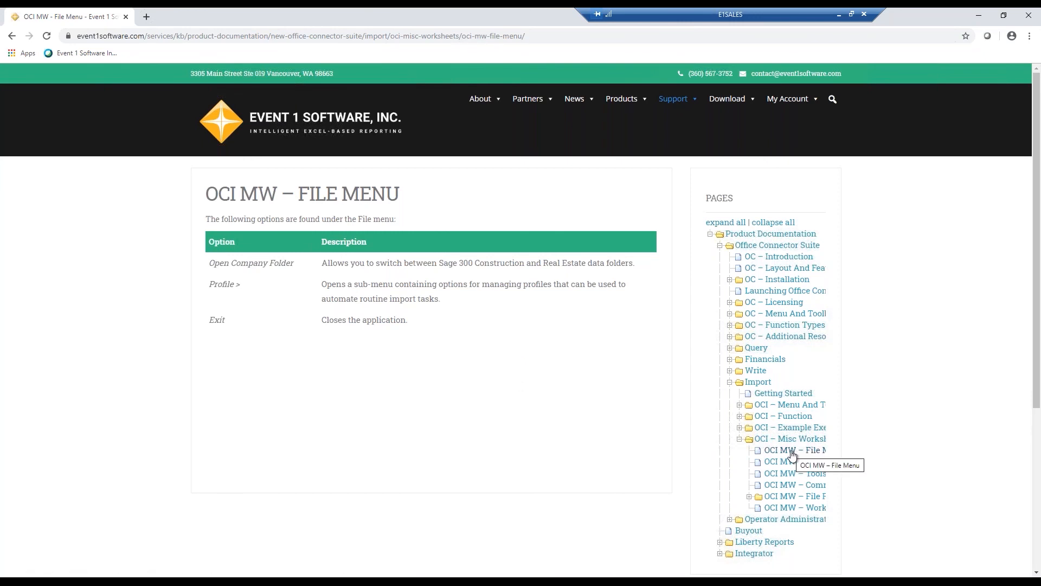
- Open the OCI MW – File Format page and review the import column requirements
click(749, 497)
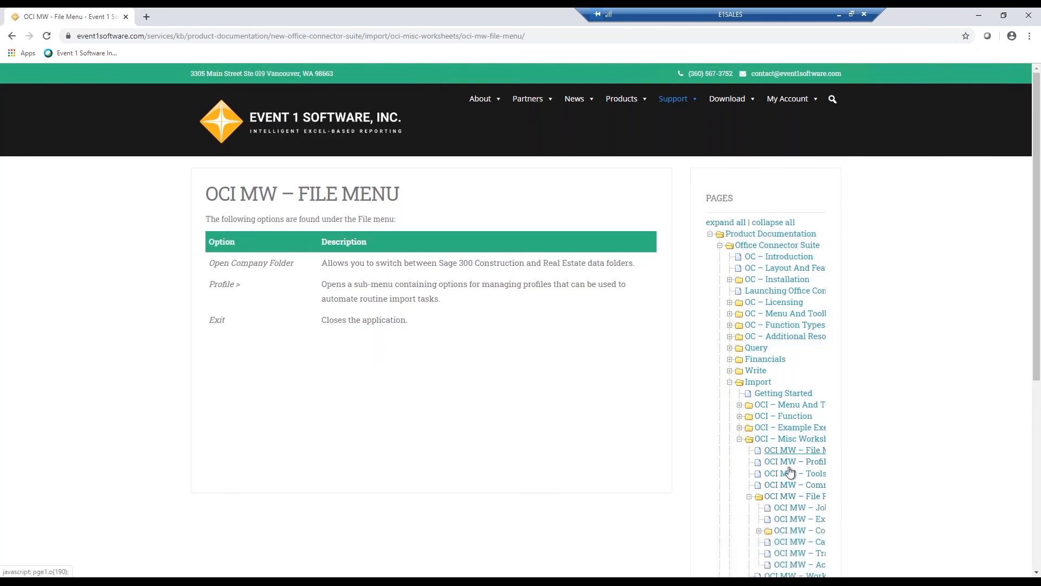
click(779, 499)
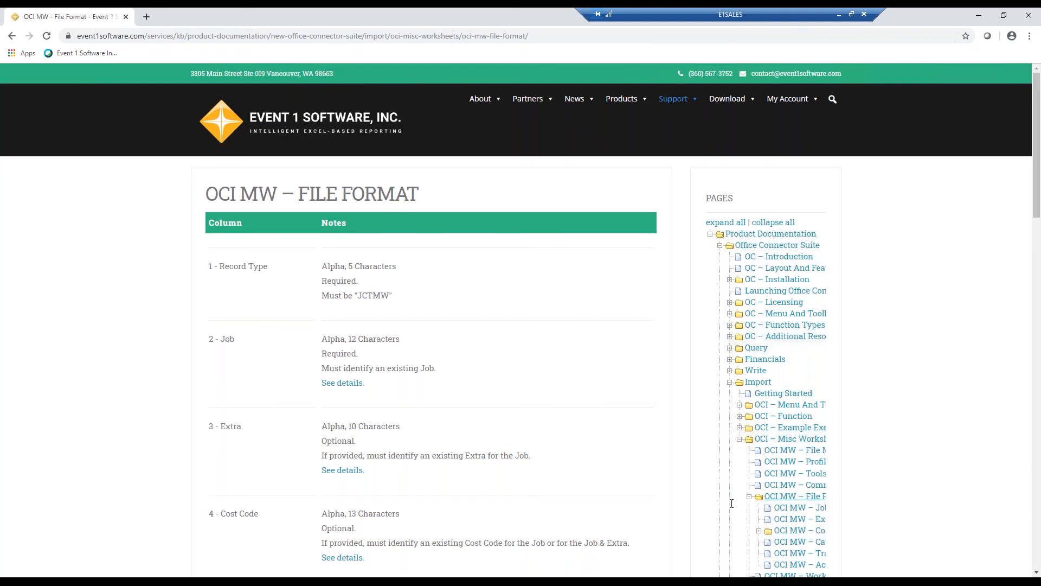
scroll(1037, 230, down, 1)
scroll(1037, 230, down, 3)
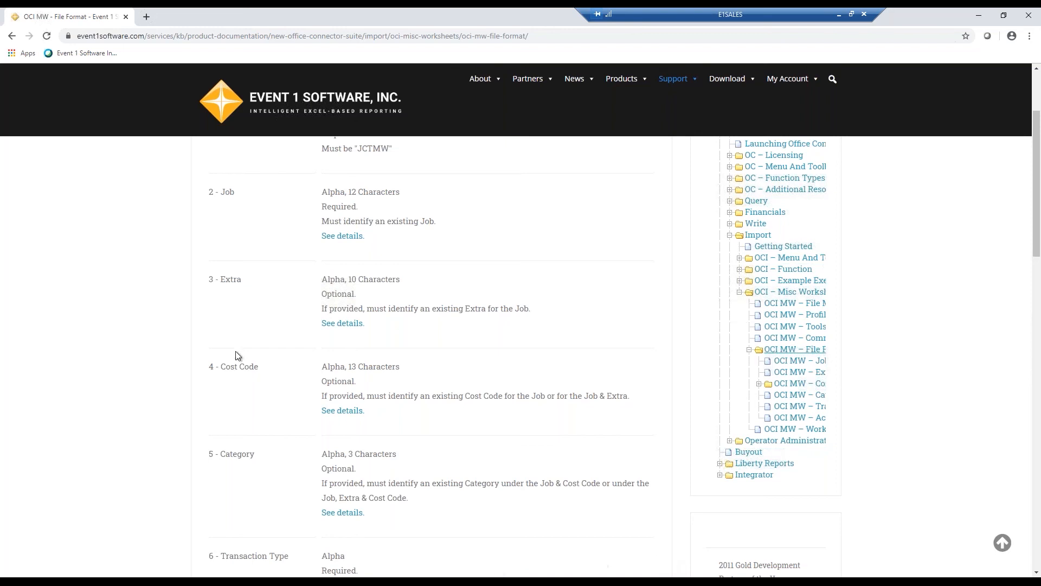
- Return to Excel and display the JCMWTran file format in the Office Connector Import settings
click(978, 17)
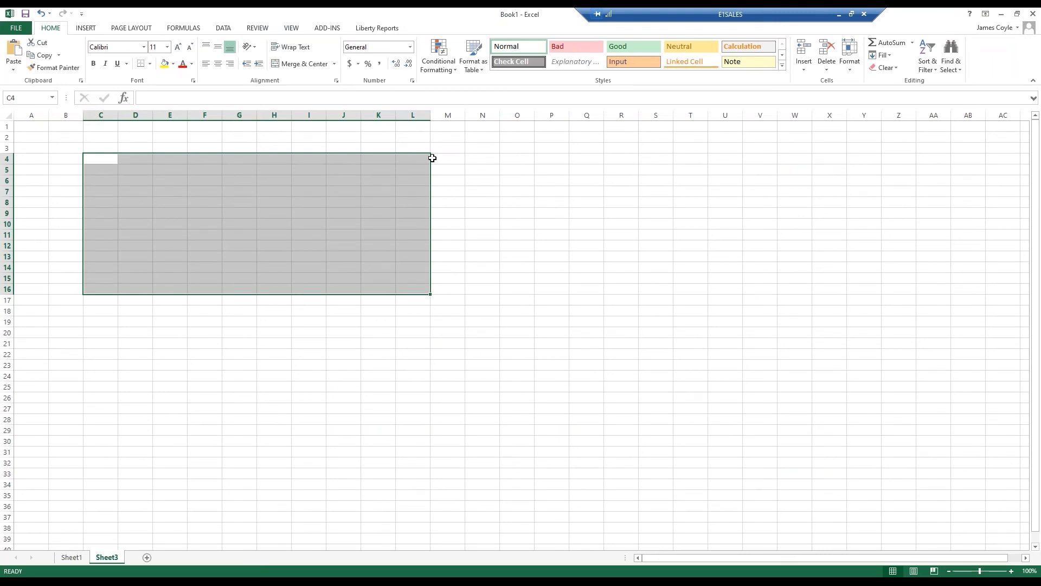
click(326, 30)
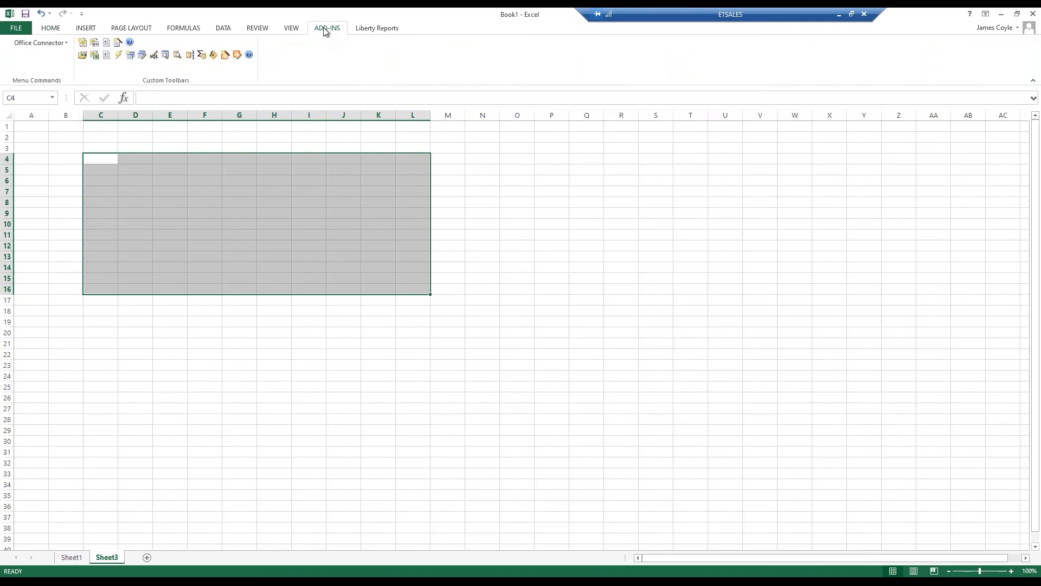
click(107, 44)
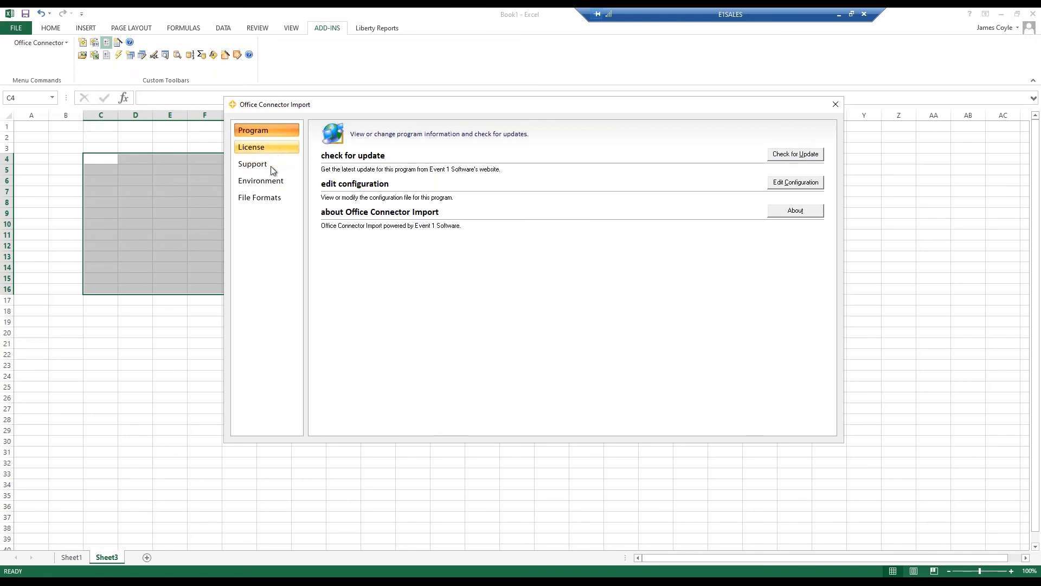
click(252, 197)
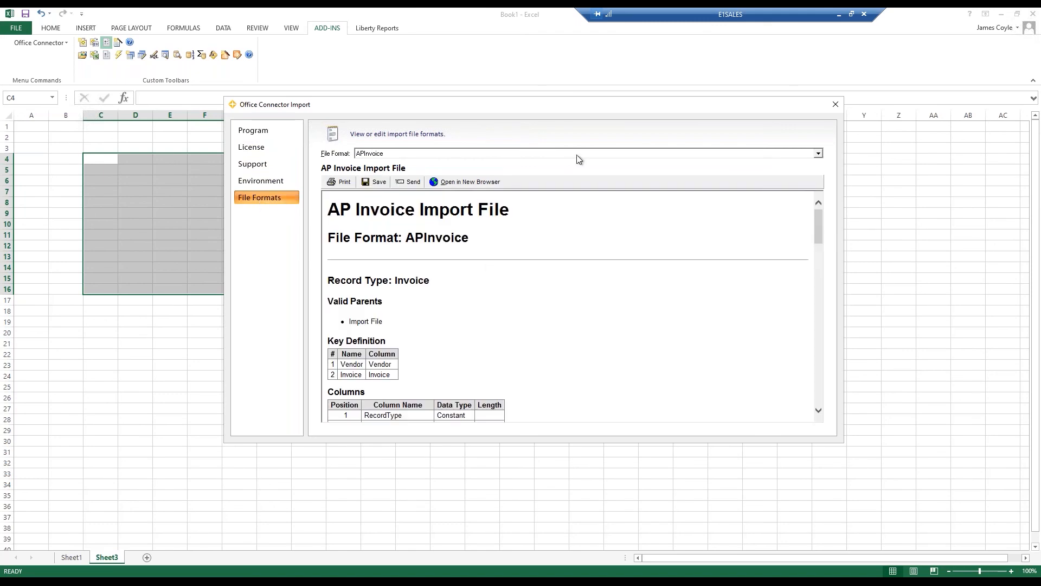
click(819, 155)
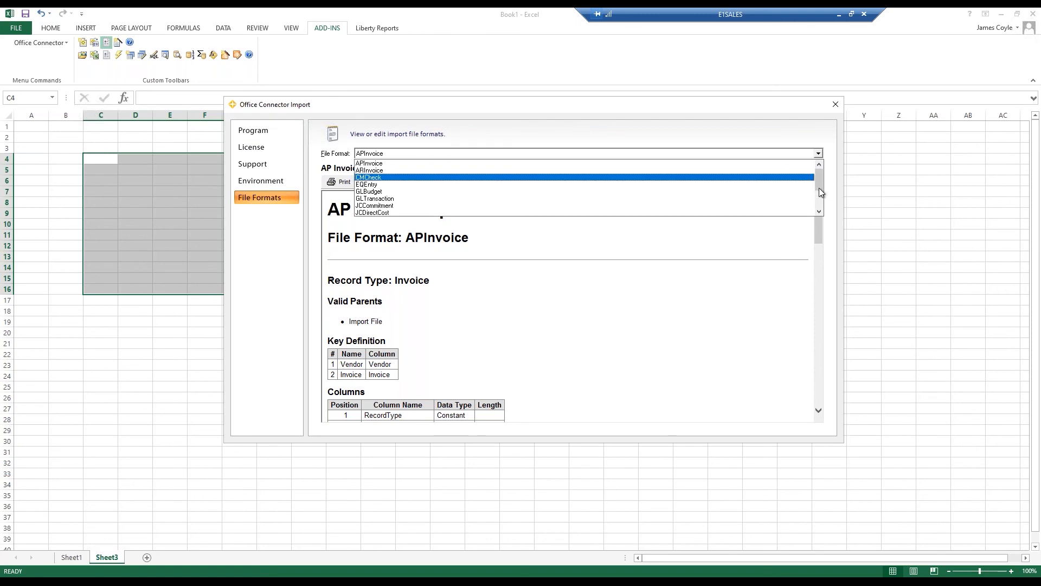
scroll(672, 197, down, 2)
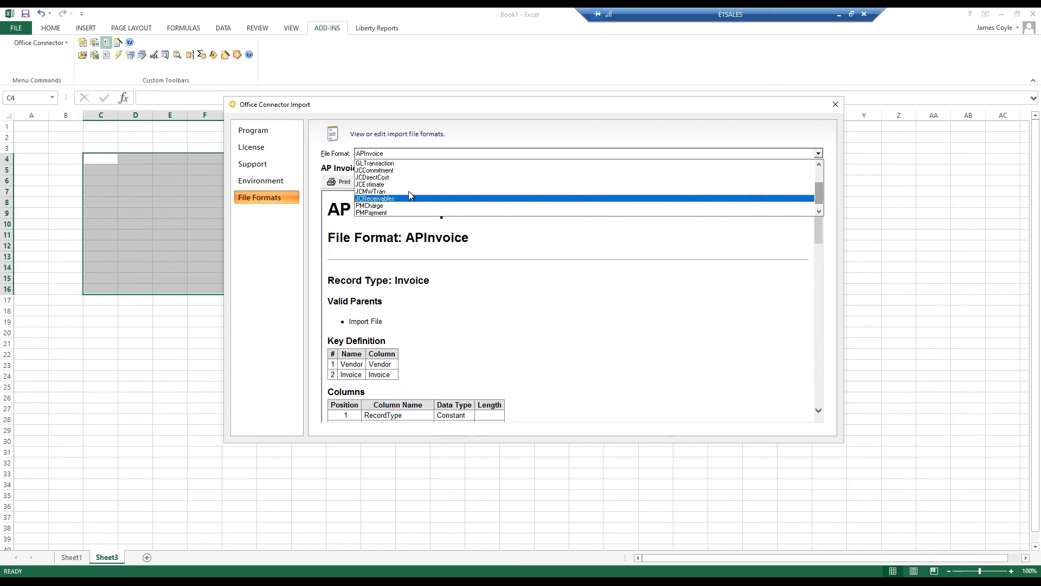
click(371, 191)
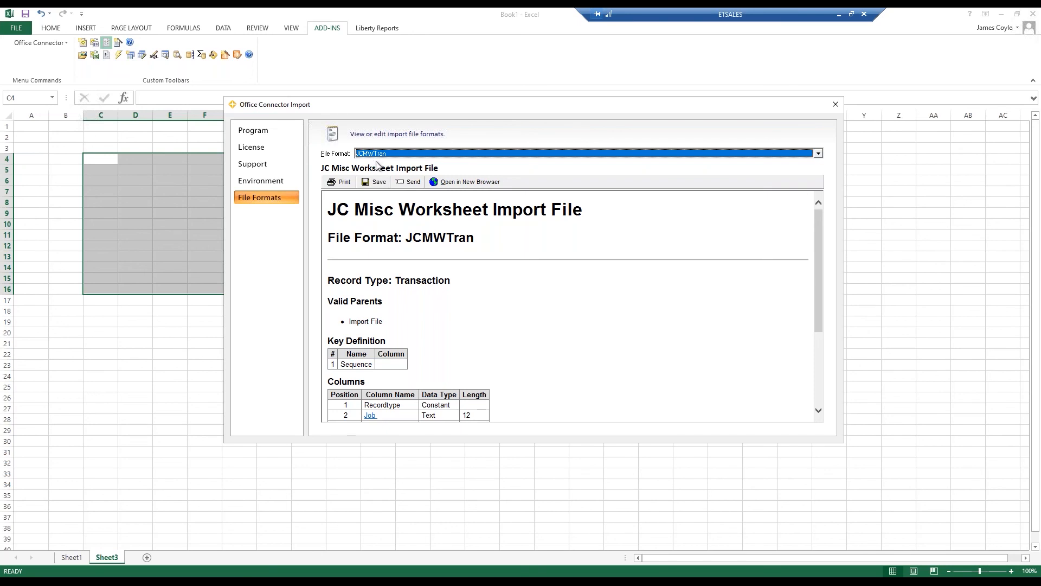
- Review the JCMWTran column list and open its linked online documentation, dismissing the Internet Explorer 11 setup
drag(818, 255, 832, 330)
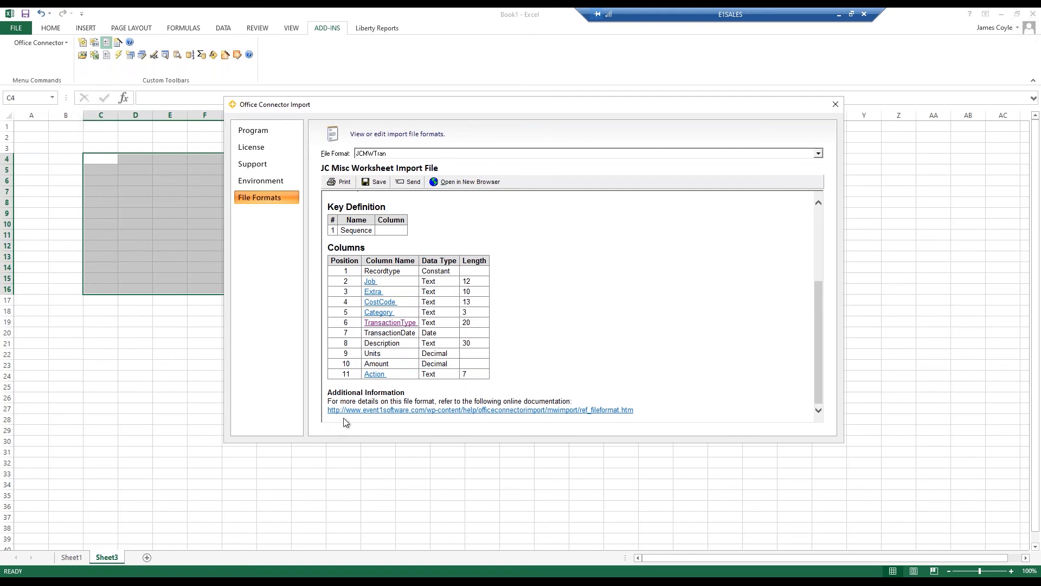
click(362, 411)
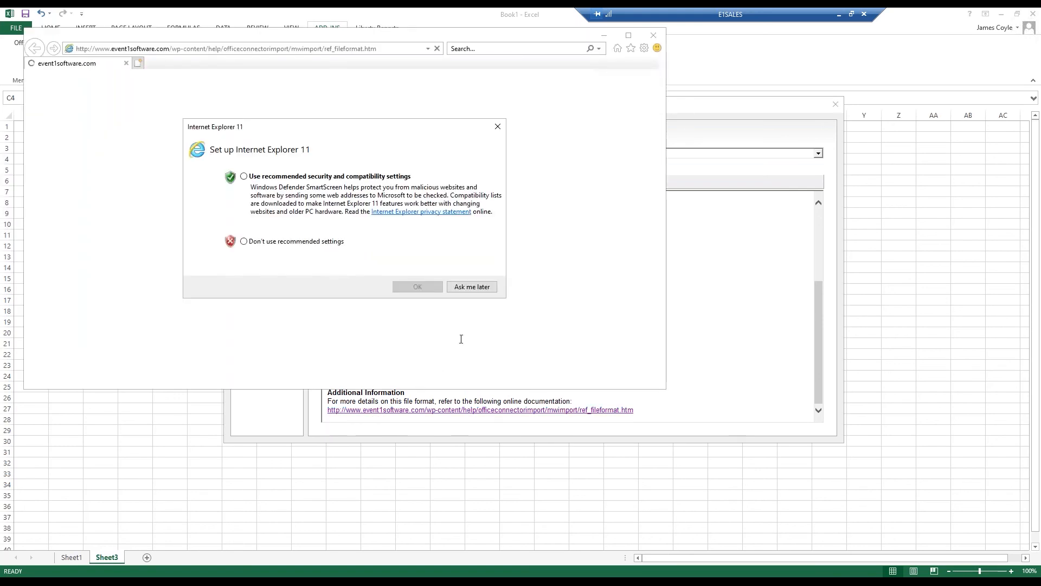
click(498, 128)
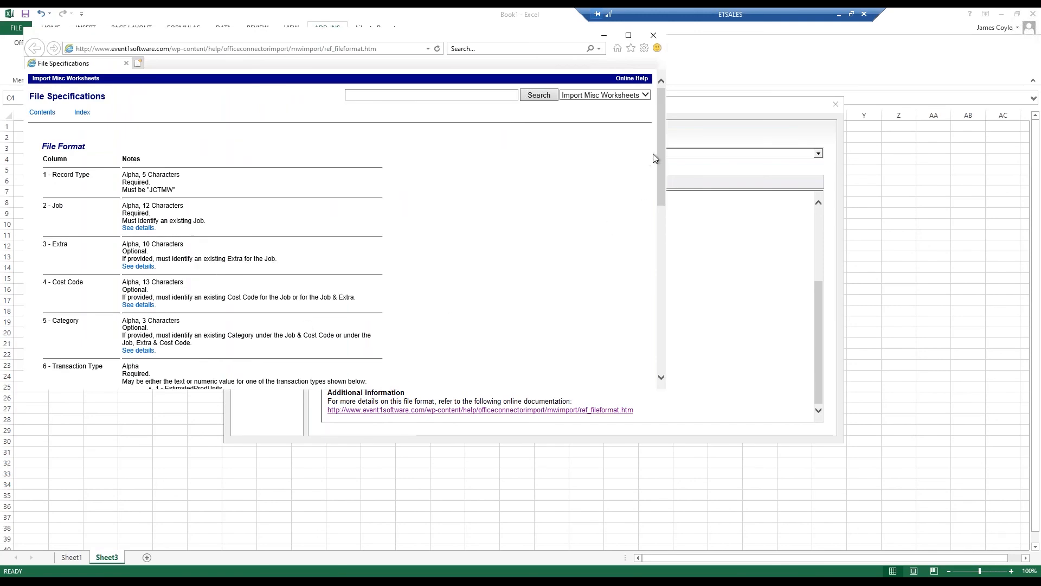
- Read the Misc Worksheets File Specifications from Record Type through Action, and return to Excel with the import settings closed
drag(660, 154, 662, 153)
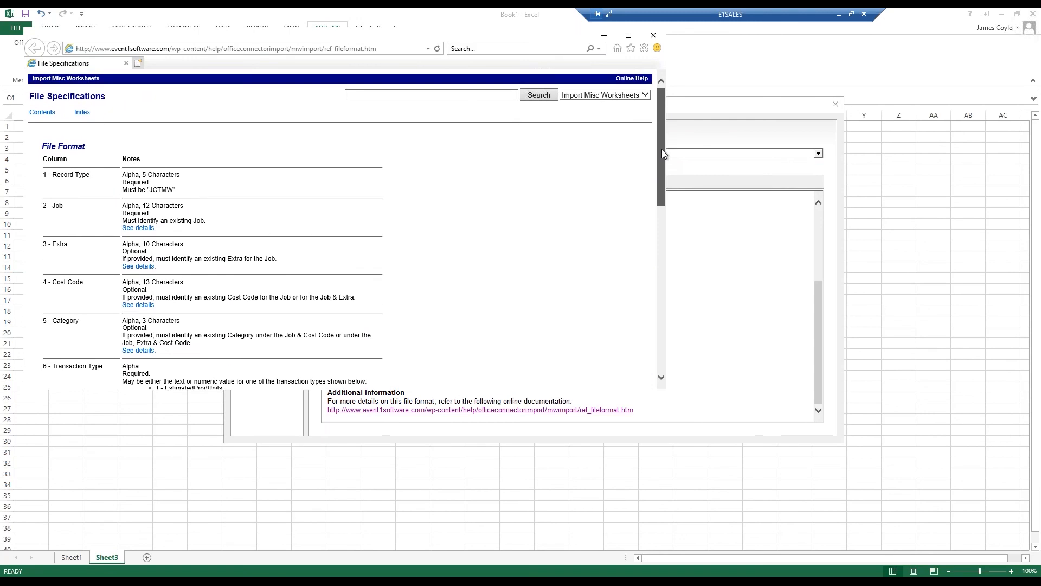
drag(662, 151, 665, 195)
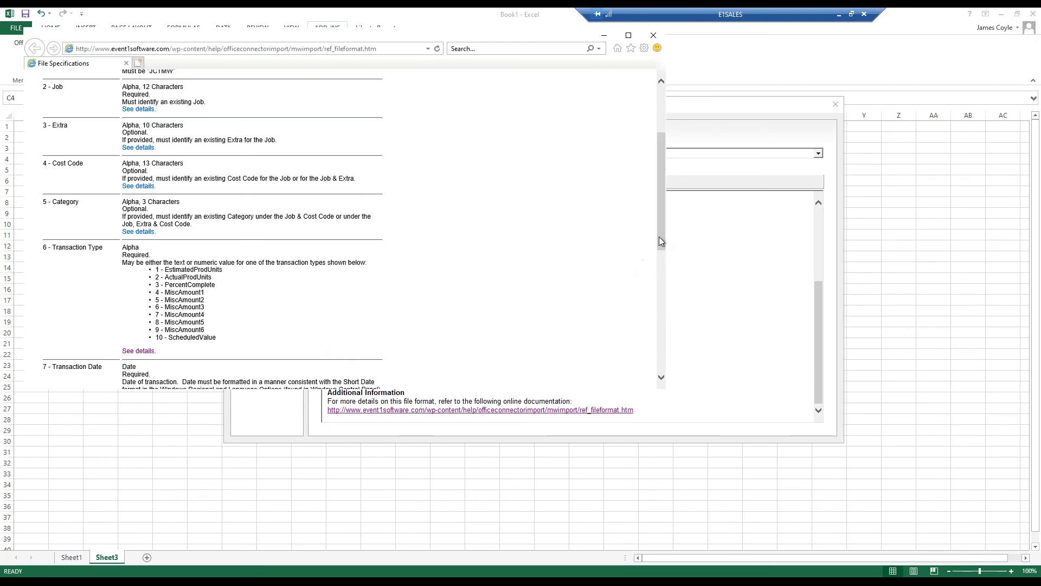
drag(661, 240, 661, 313)
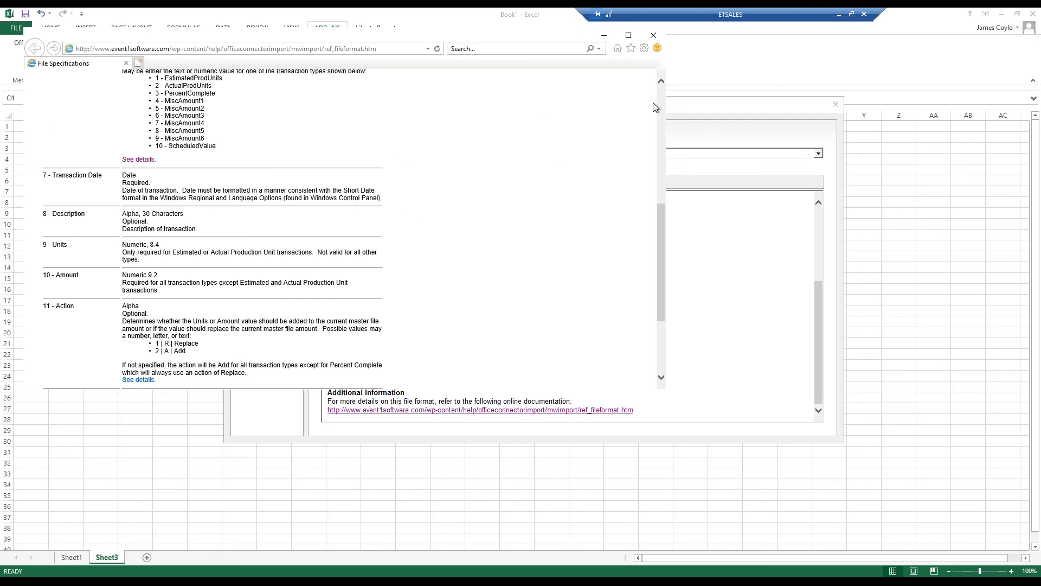
click(603, 38)
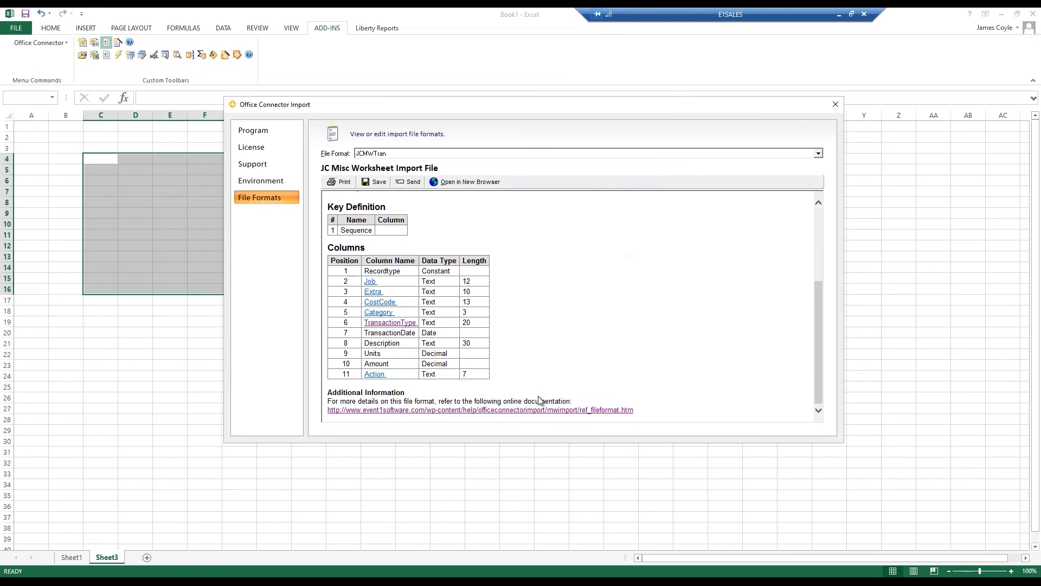
click(834, 105)
- Start the Office Connector Import wizard at cell L4 for transaction records of the JC Misc Worksheet Import File
click(473, 191)
click(415, 162)
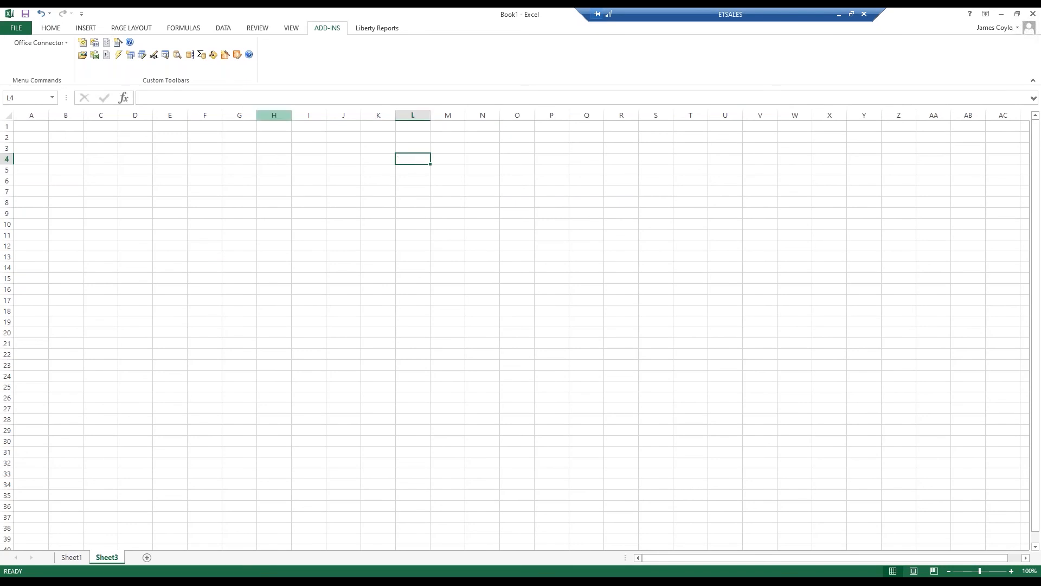
click(118, 44)
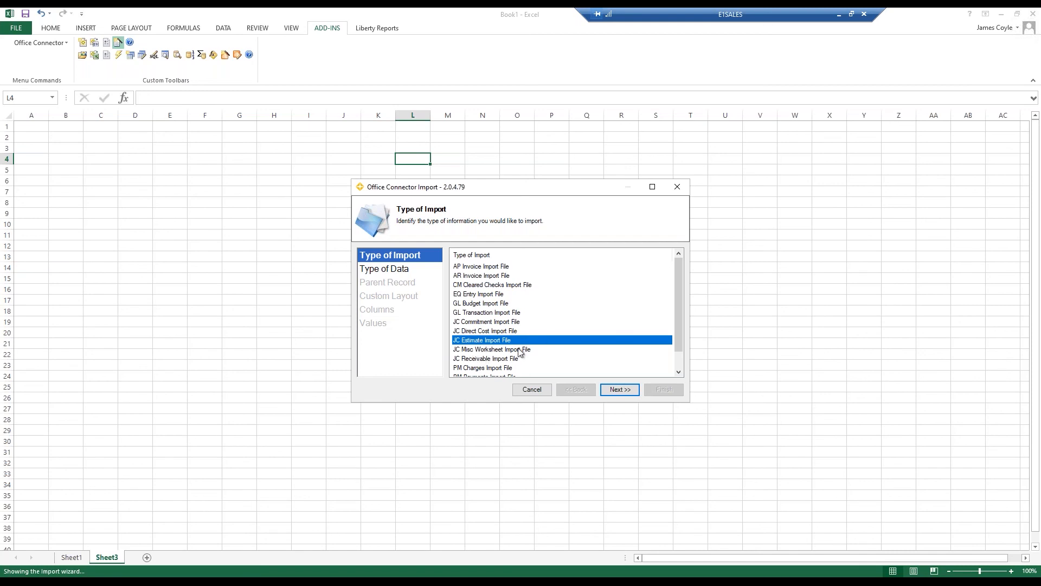
click(626, 392)
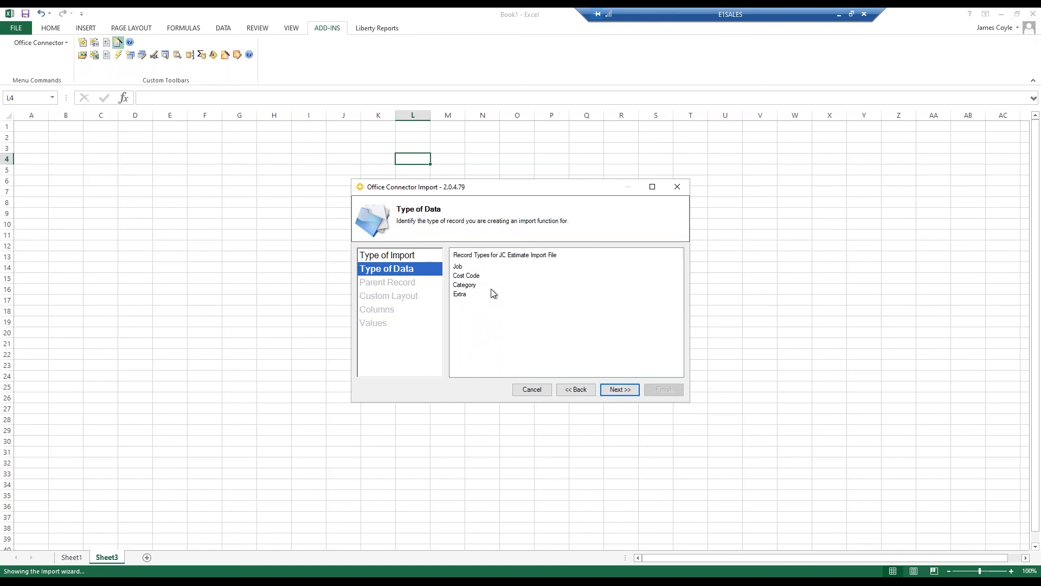
click(577, 390)
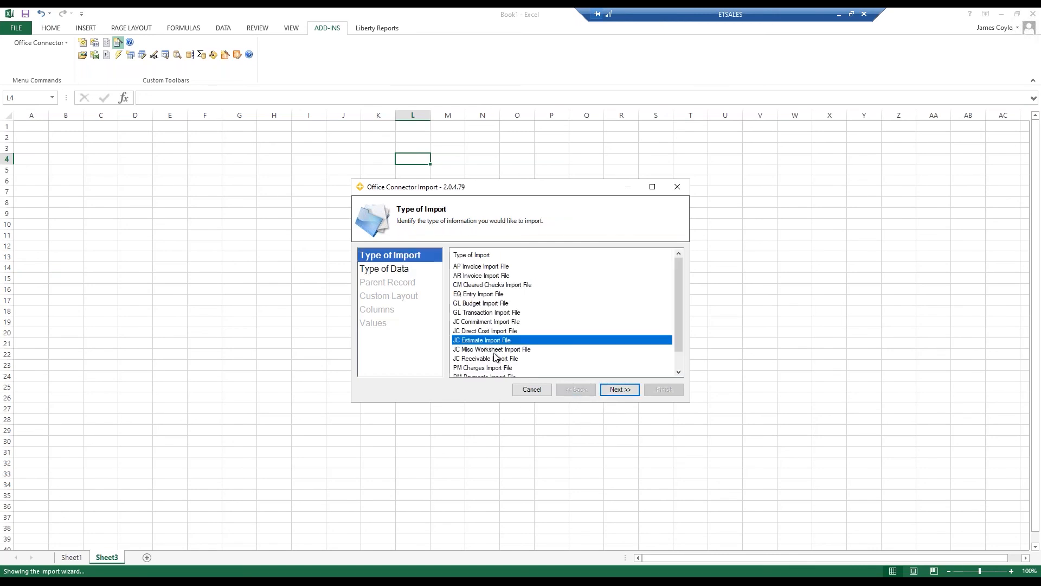
click(495, 350)
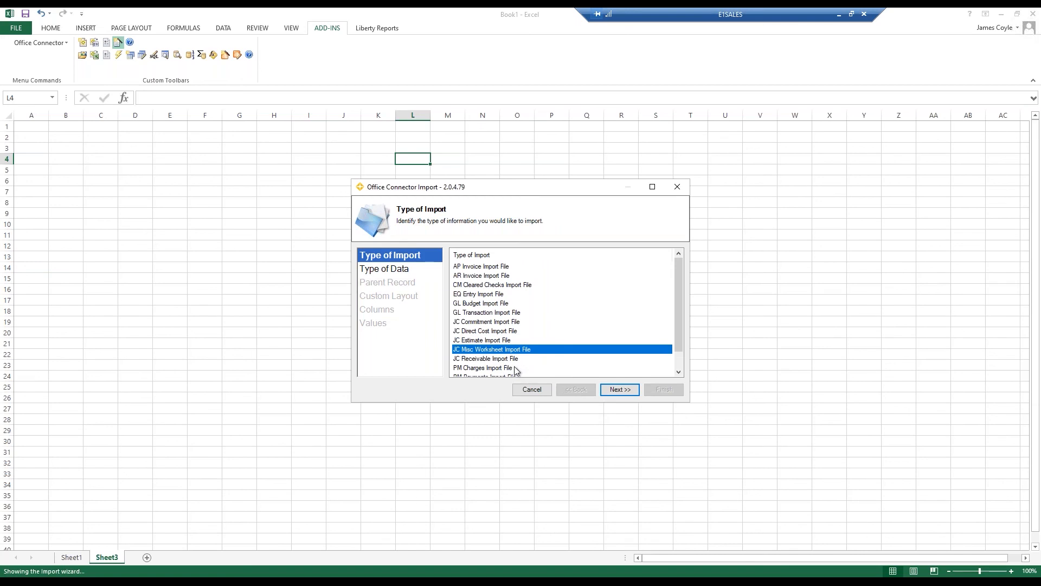
click(618, 388)
click(609, 388)
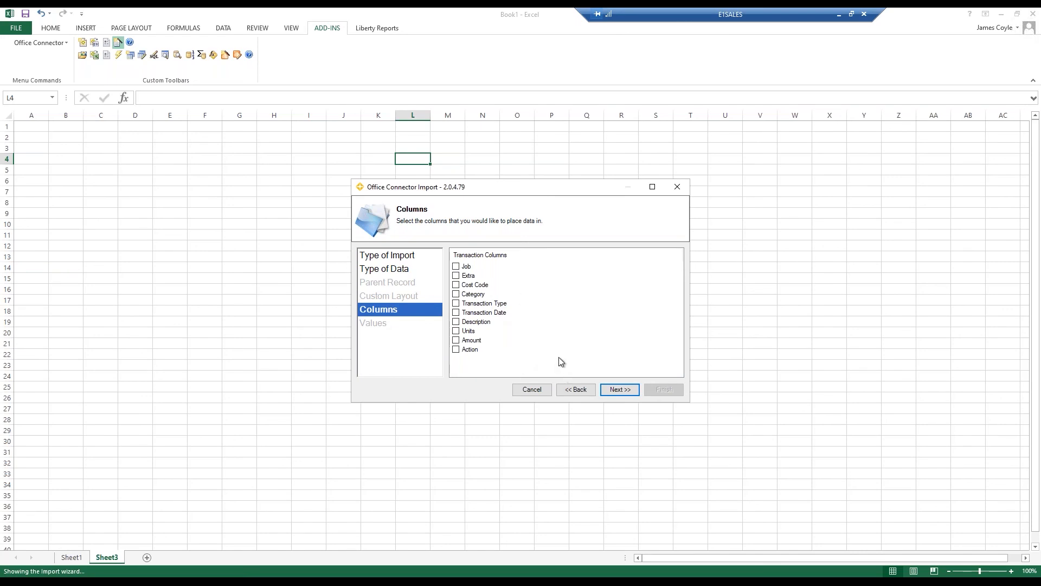
- Include the Job, Transaction Type, Transaction Date, Description, Amount and Action columns in the import
click(457, 267)
click(457, 304)
click(456, 313)
click(456, 322)
click(456, 340)
click(457, 351)
click(620, 389)
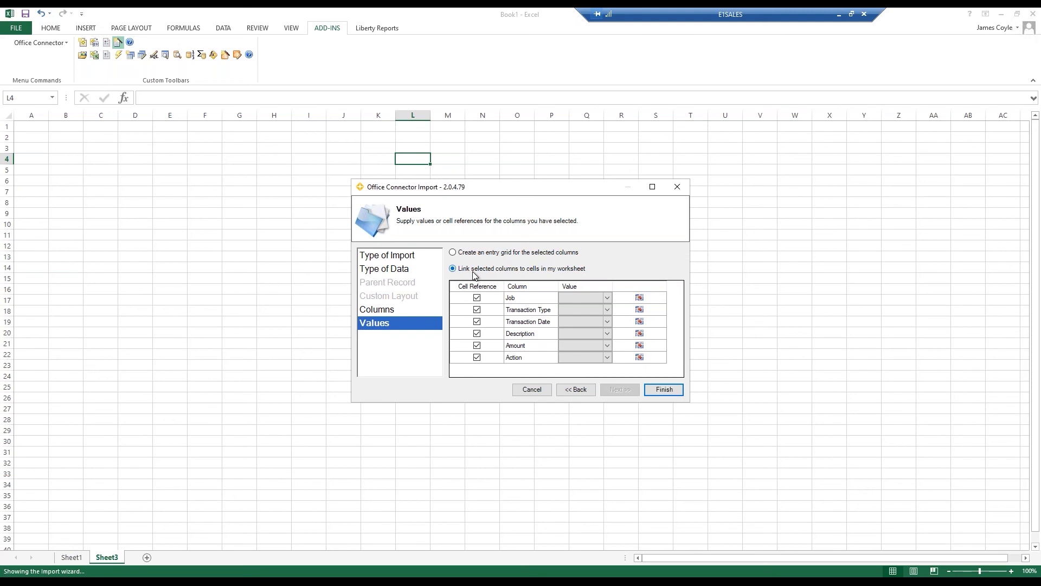
- Create an entry grid for the selected columns and finish the import wizard
click(585, 346)
click(470, 253)
click(656, 392)
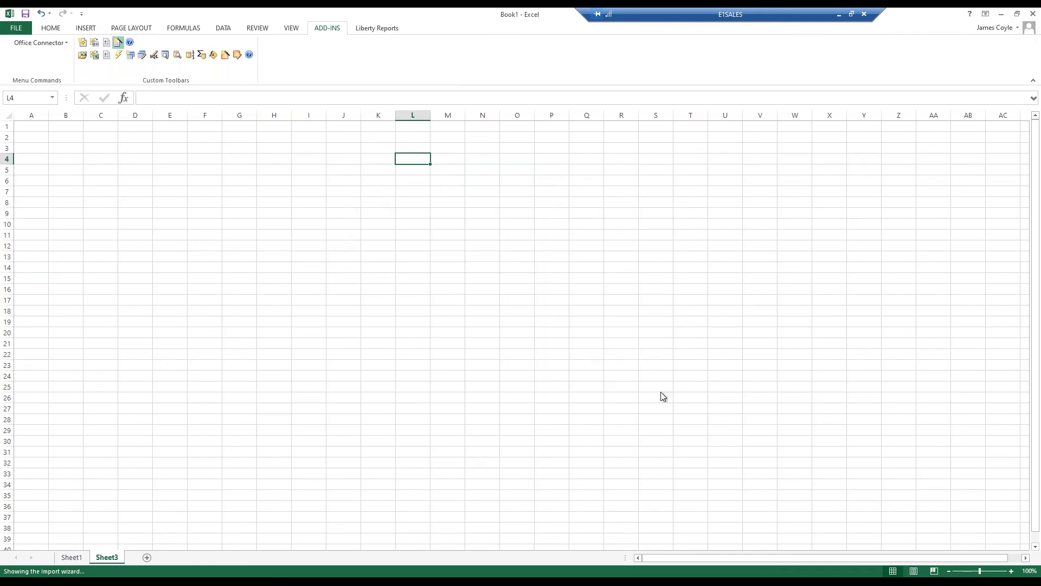
click(522, 328)
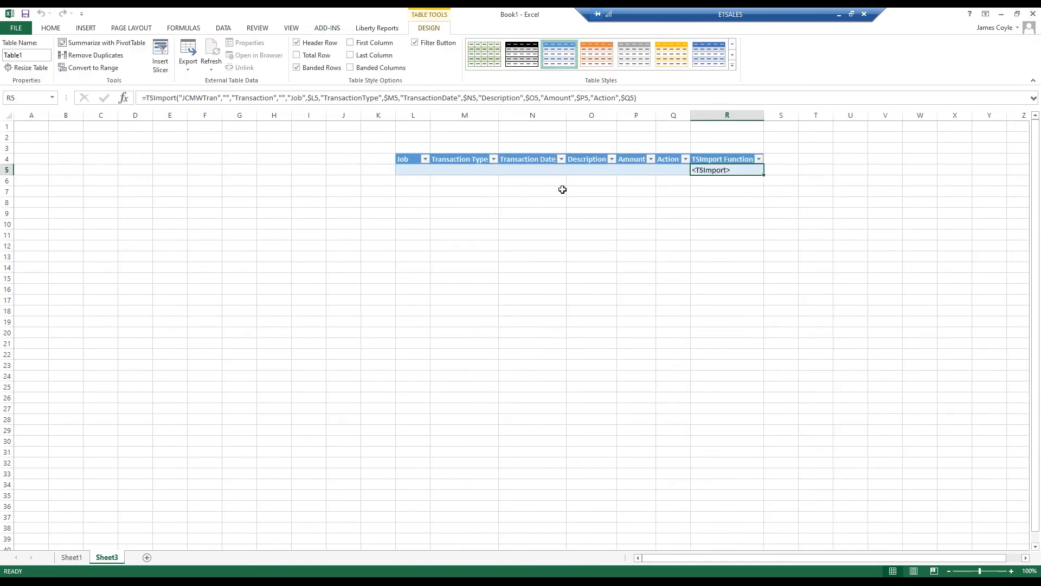
- Delete the empty columns A through I before the import table
drag(31, 115, 310, 117)
right_click(302, 162)
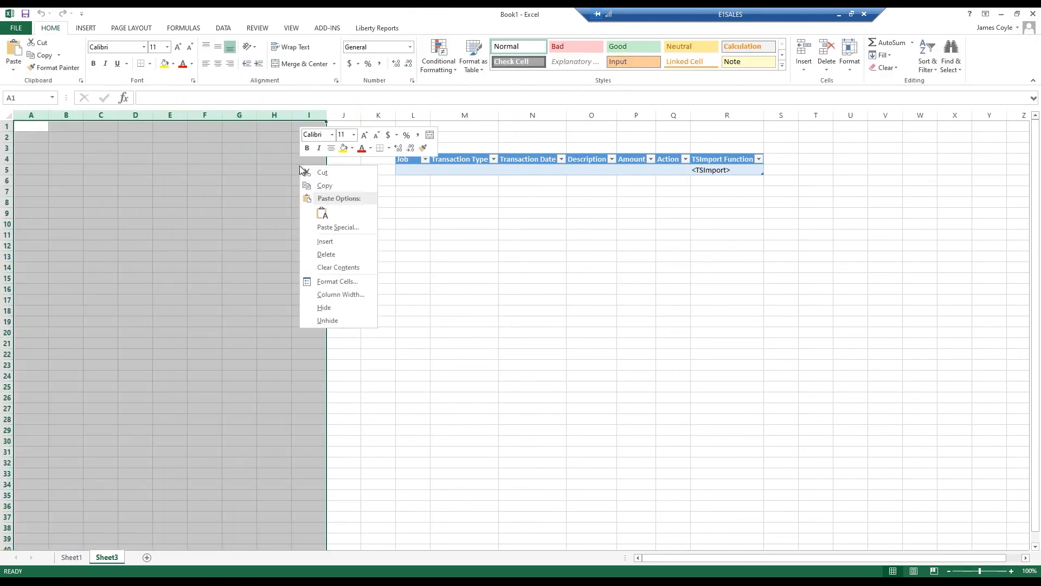
click(325, 268)
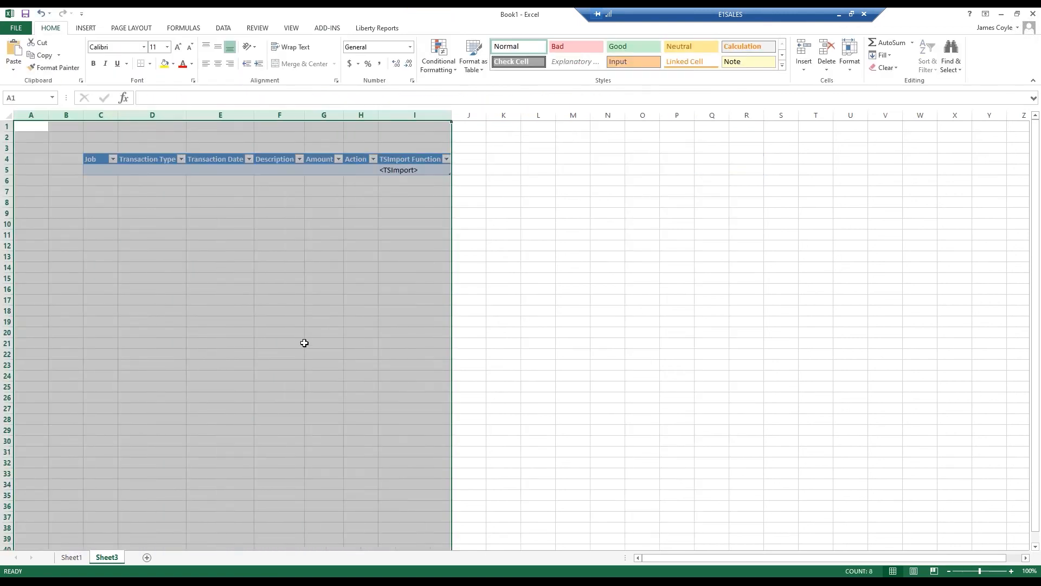
click(597, 372)
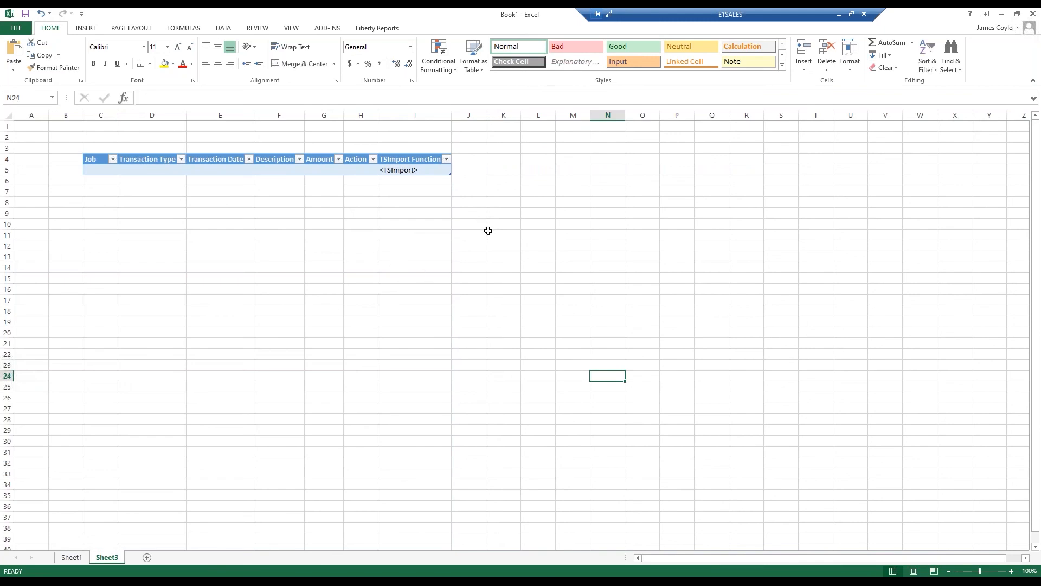
- Show the TSImport formula in the import table and enter 03-001 as the Job in its first row
click(406, 171)
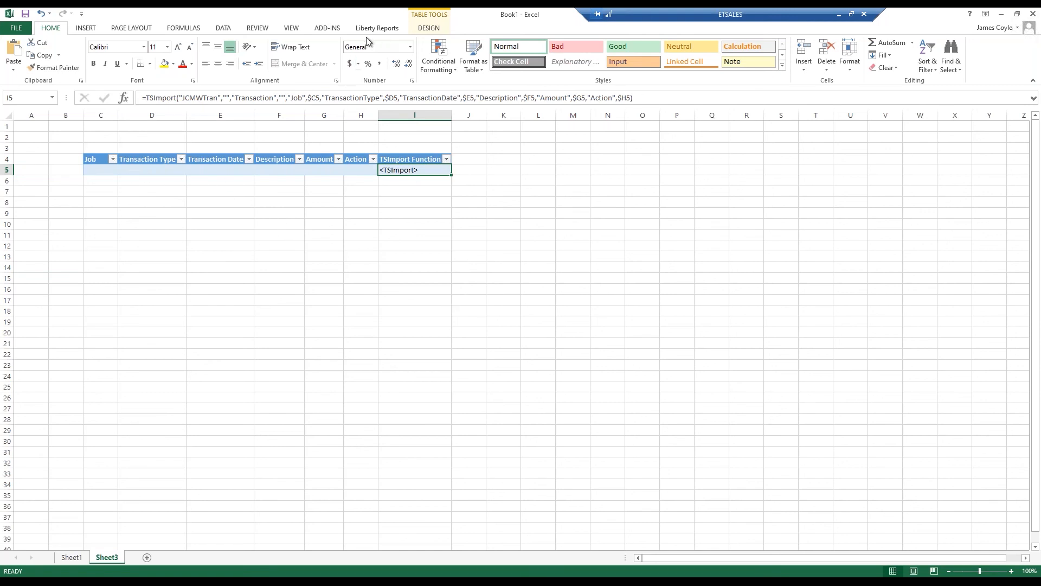
click(327, 27)
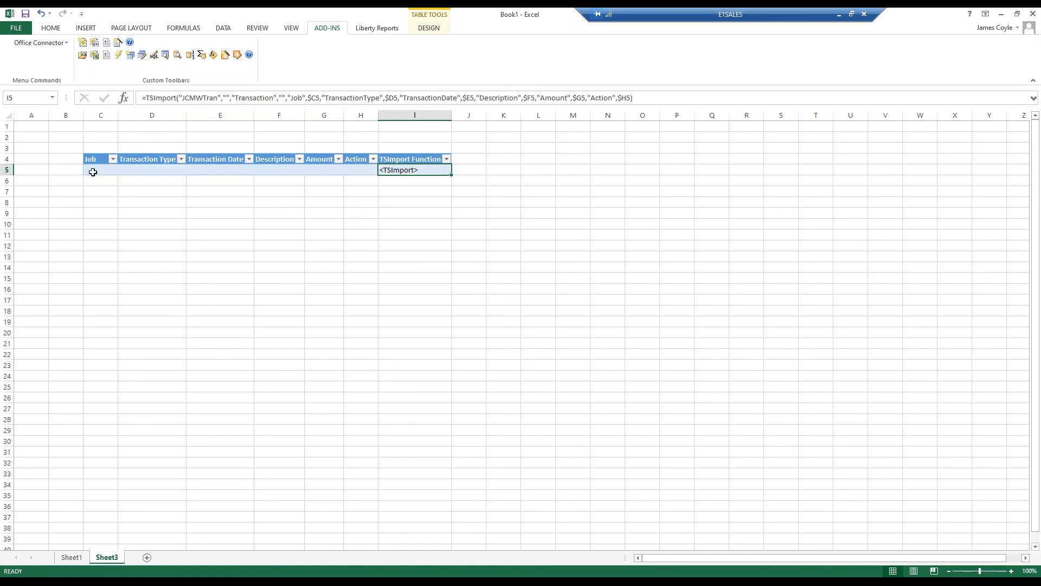
click(105, 171)
text(03-001)
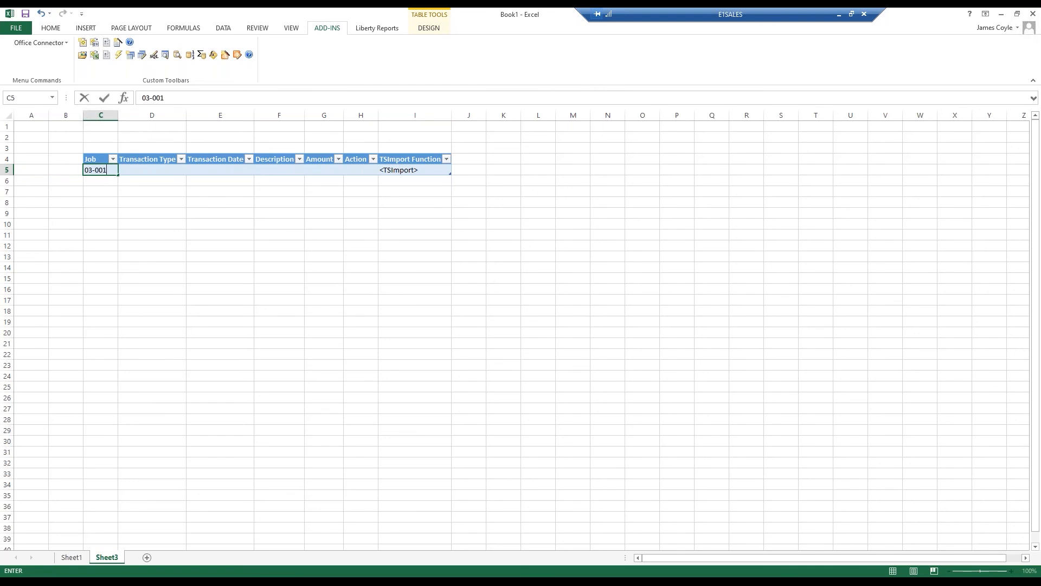
key(Tab)
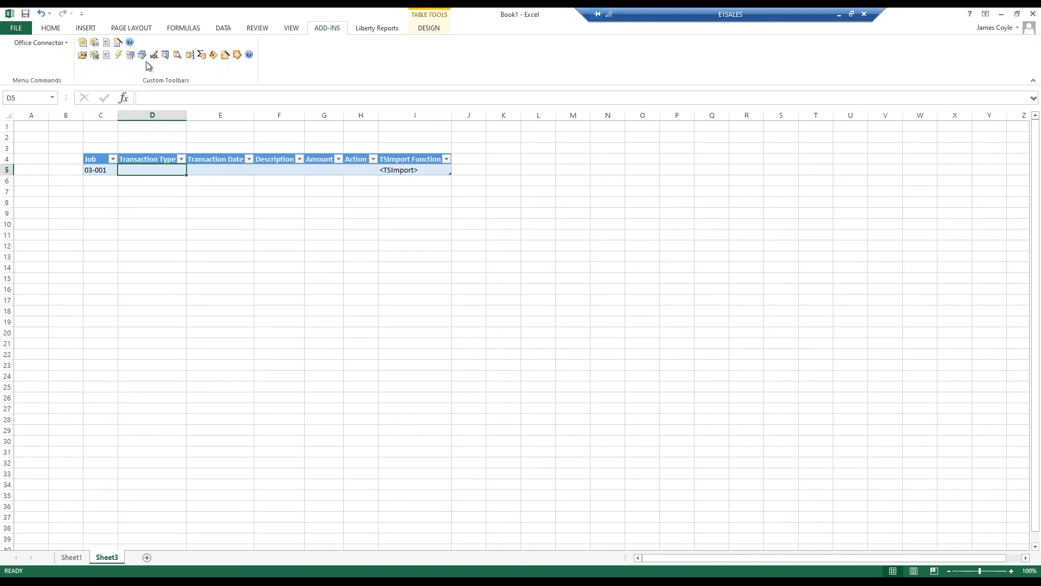
- Display the column list of the JCMWTran file format in the Office Connector Import settings
click(106, 44)
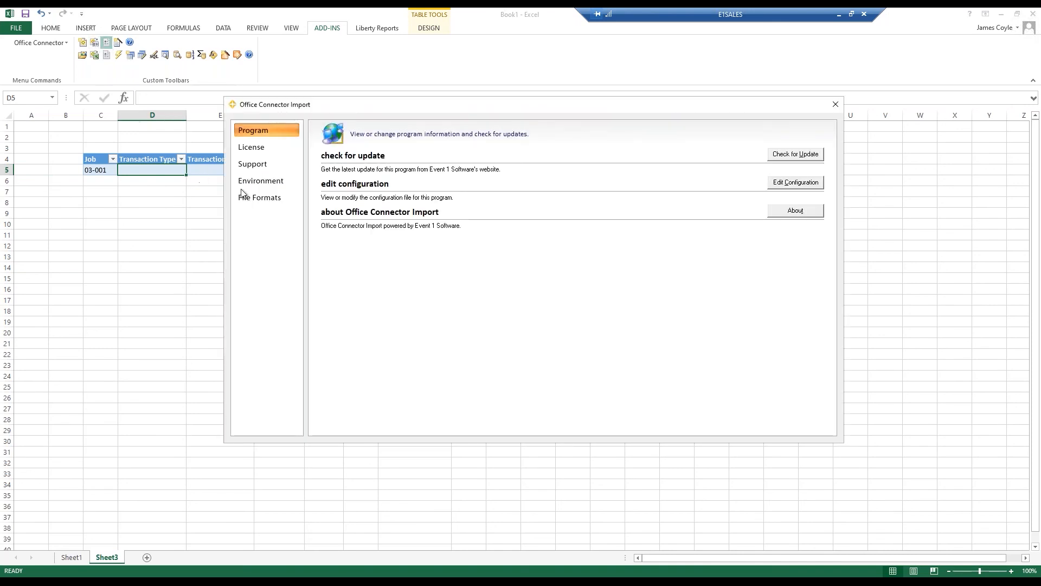
click(258, 197)
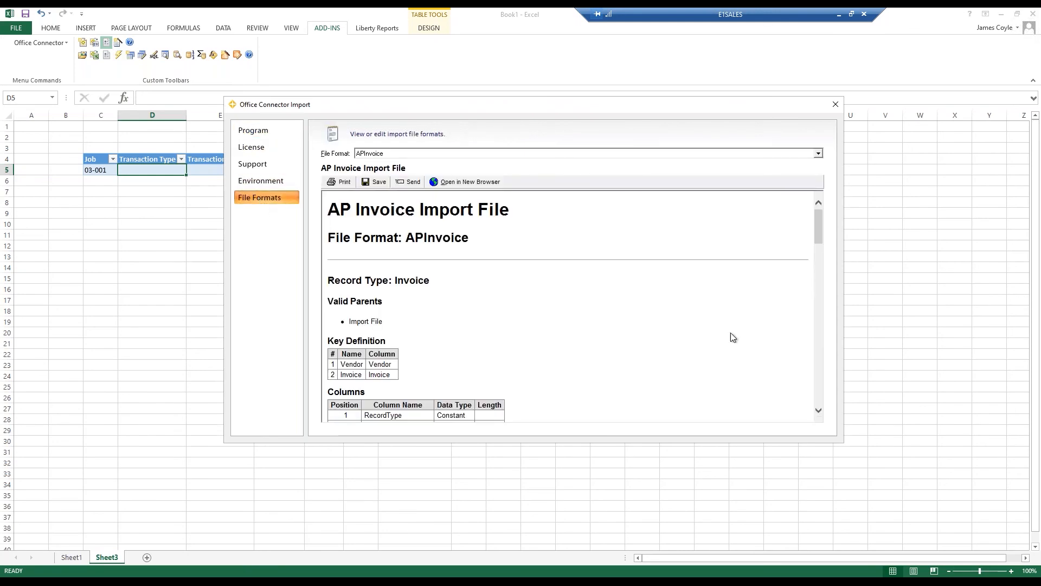
click(818, 154)
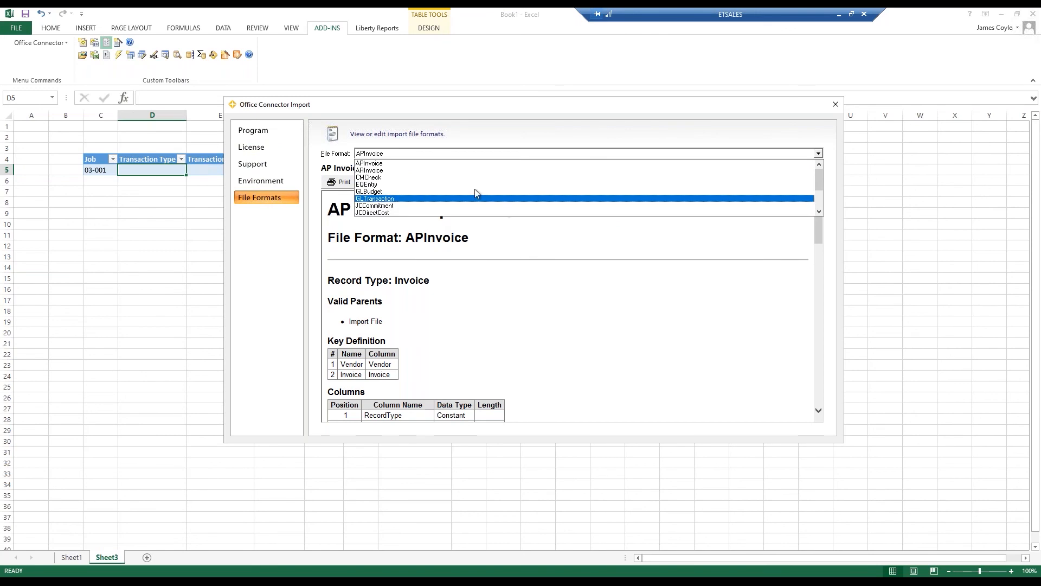
click(819, 201)
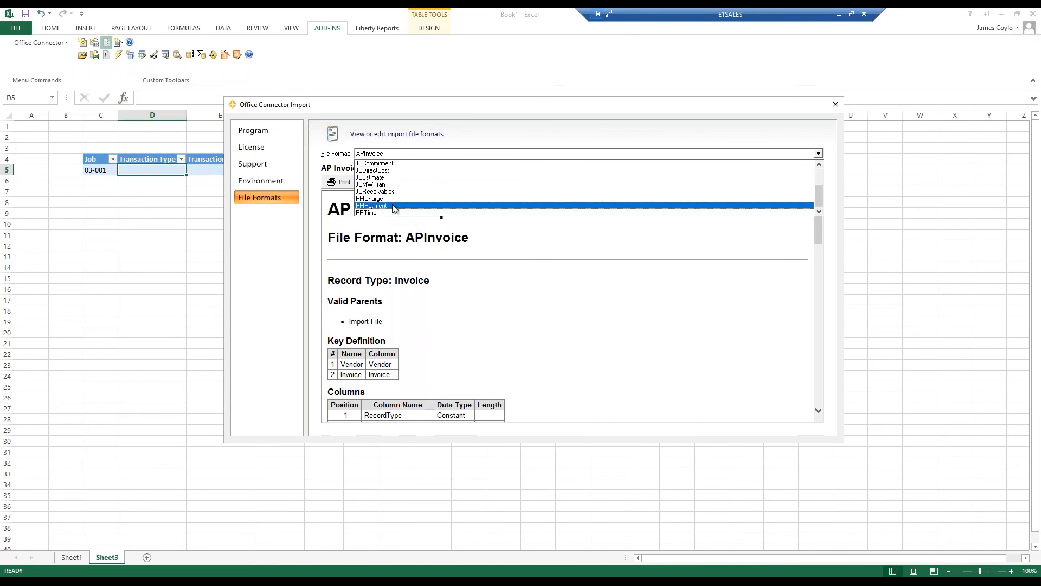
click(381, 185)
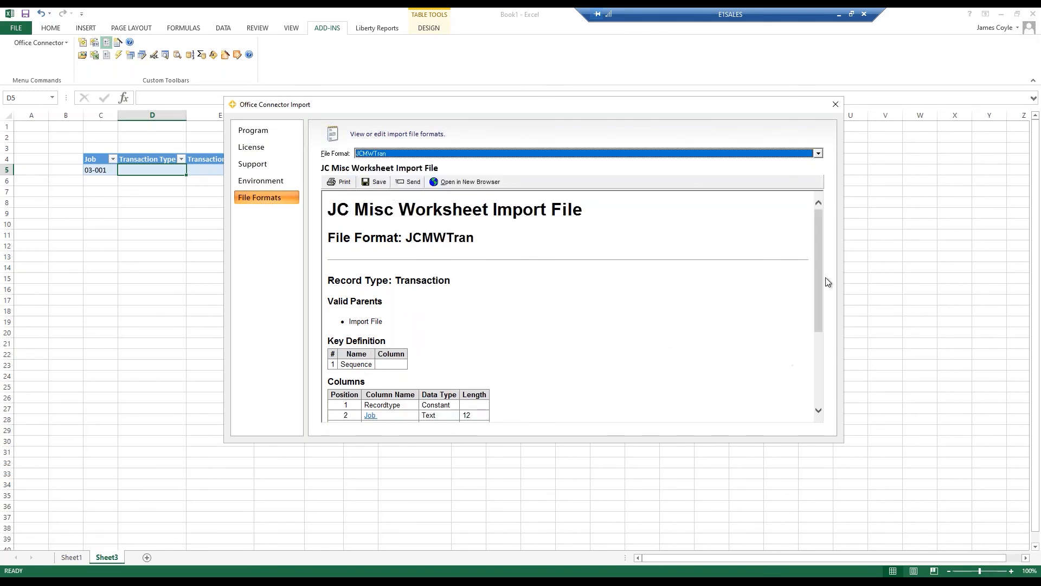
drag(818, 285, 818, 357)
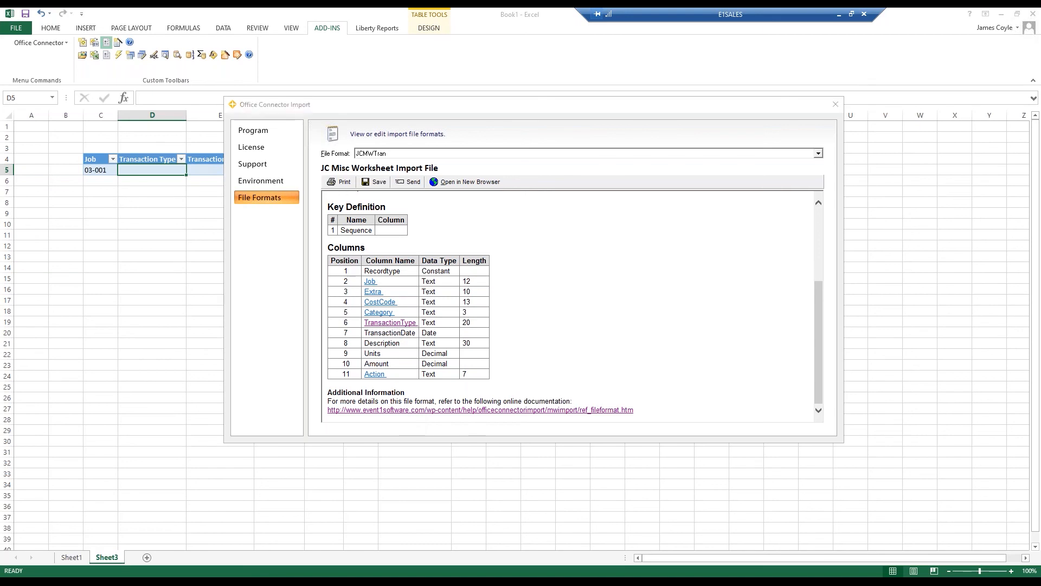
- Copy the MiscAmount1 value from the TransactionType column's online documentation and return to the worksheet
click(393, 324)
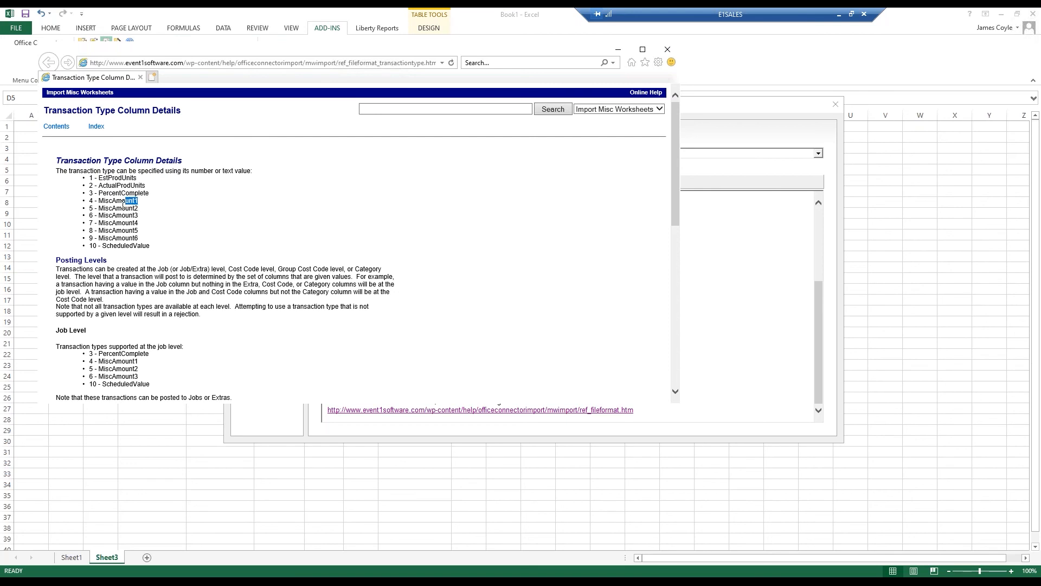
double_click(103, 201)
key(ctrl+c)
click(619, 51)
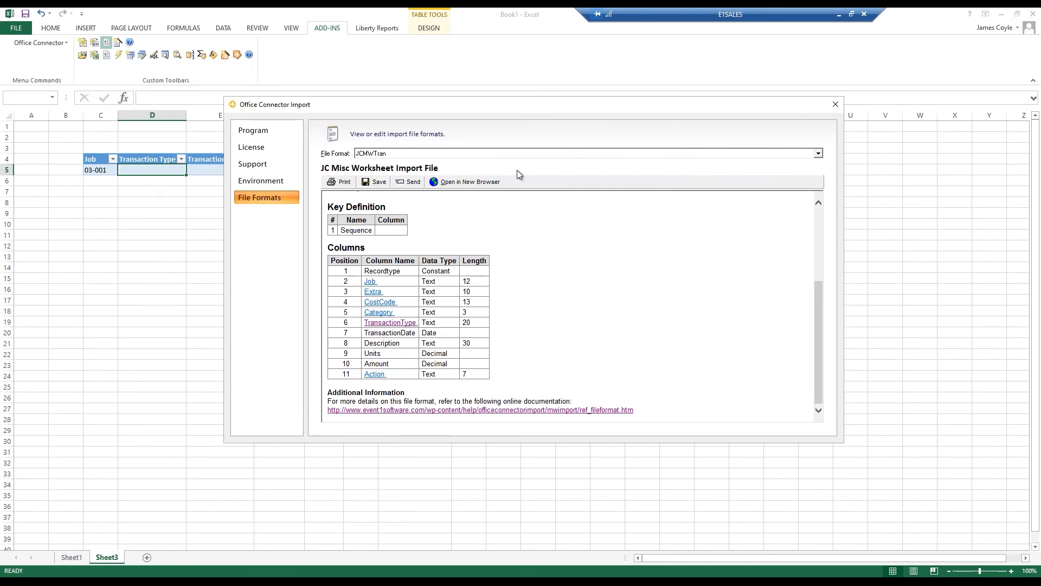
click(835, 105)
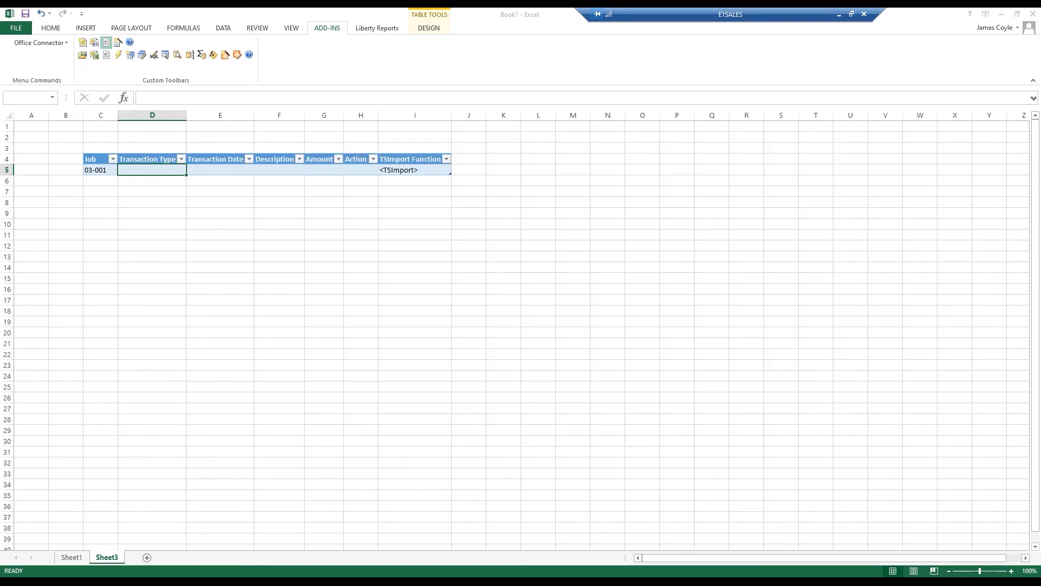
- Paste MiscAmount1 as the Transaction Type in cell D5
right_click(150, 171)
key(Escape)
click(154, 99)
right_click(154, 99)
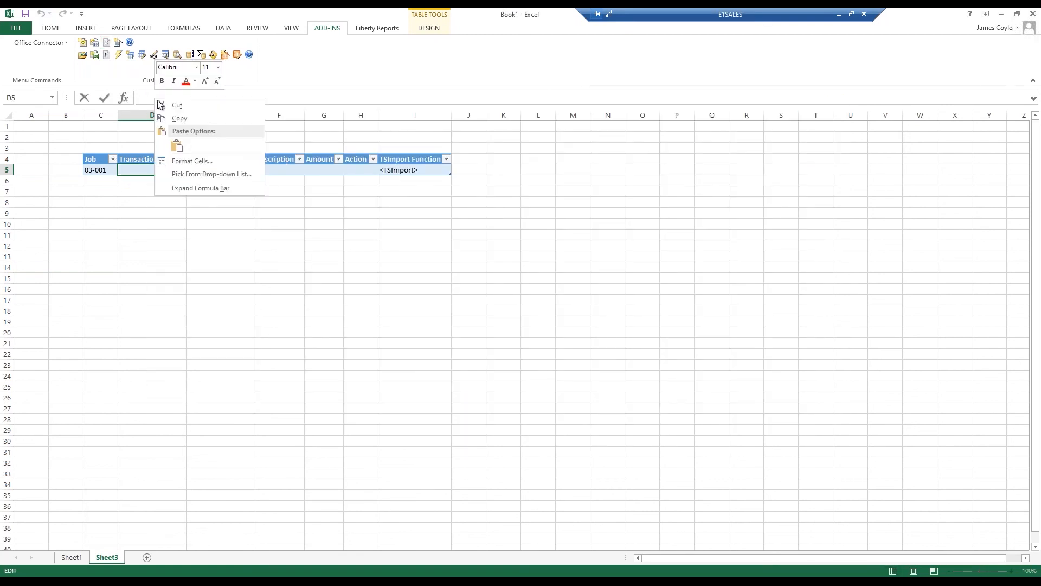
click(178, 150)
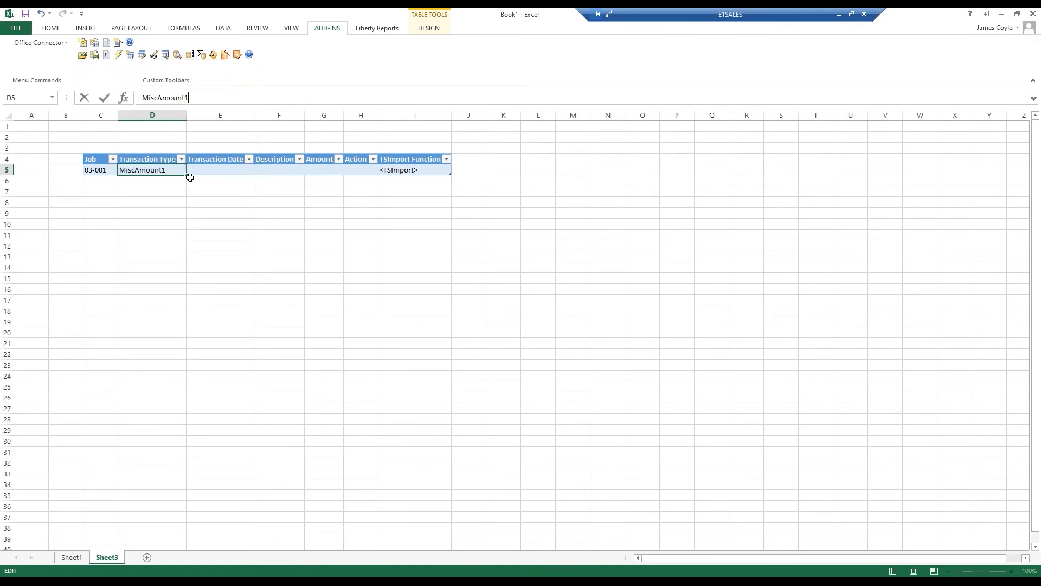
- Enter 5/30/2019 as the Transaction Date and "Misc Amount for demo" as the Description, fitting the Description column to its text
click(217, 173)
text(5/30/2019)
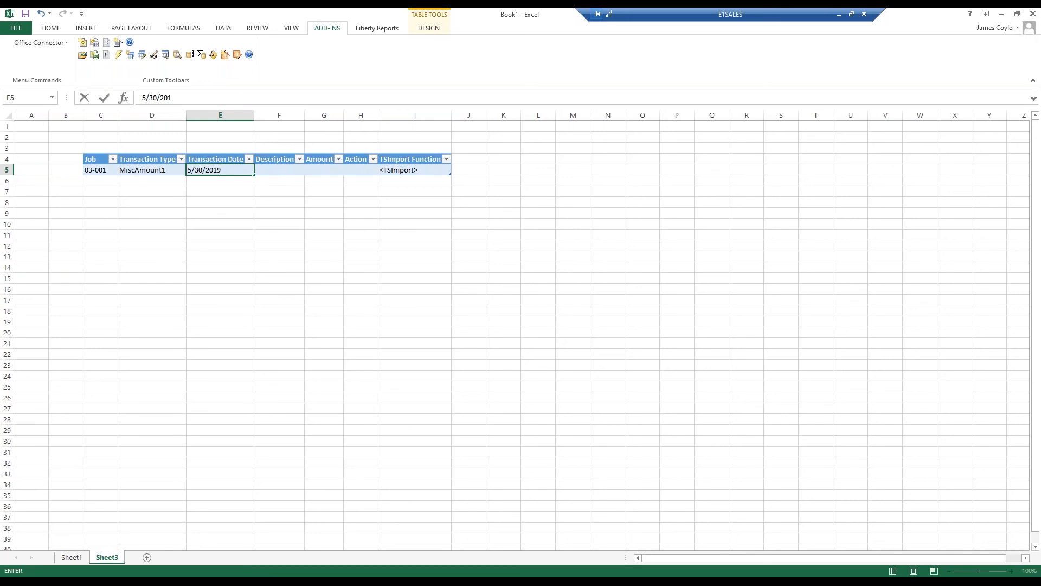
key(Tab)
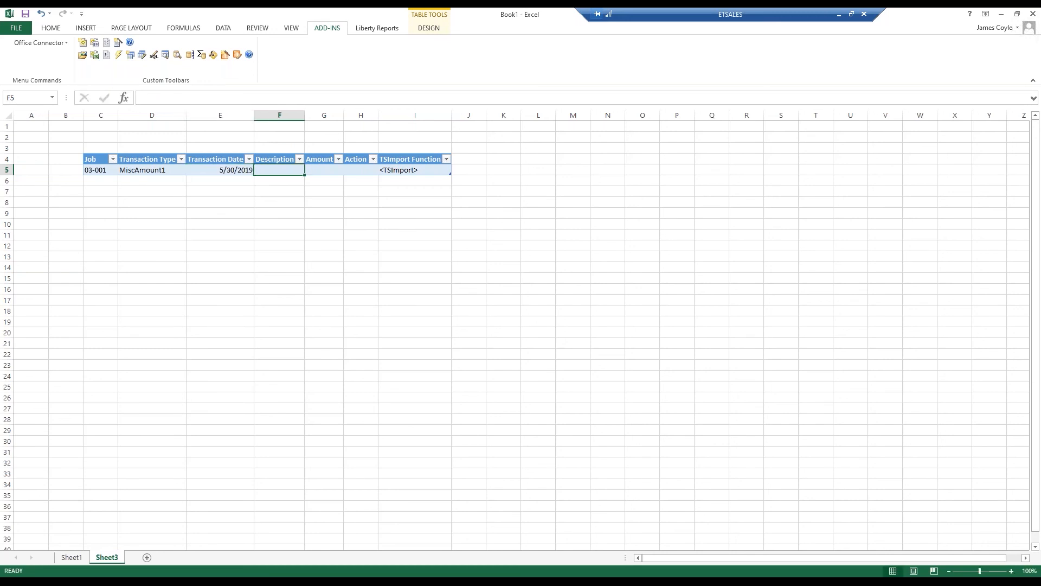
text(Misc Amount for demo)
key(Tab)
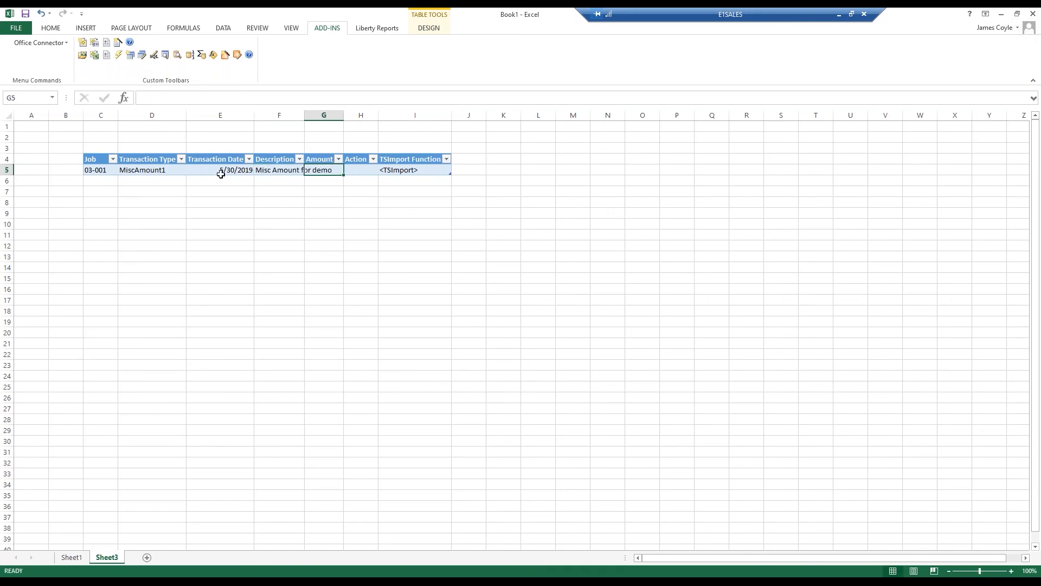
double_click(303, 116)
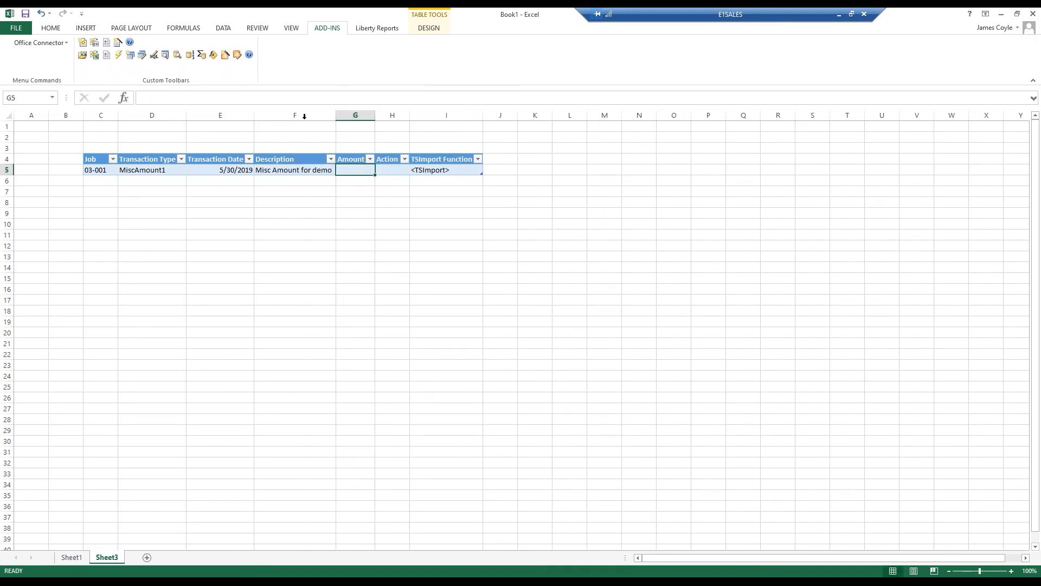
- Enter 20,000.00 as the Amount and A as the Action in the job 03-001 row
text(20,000.00)
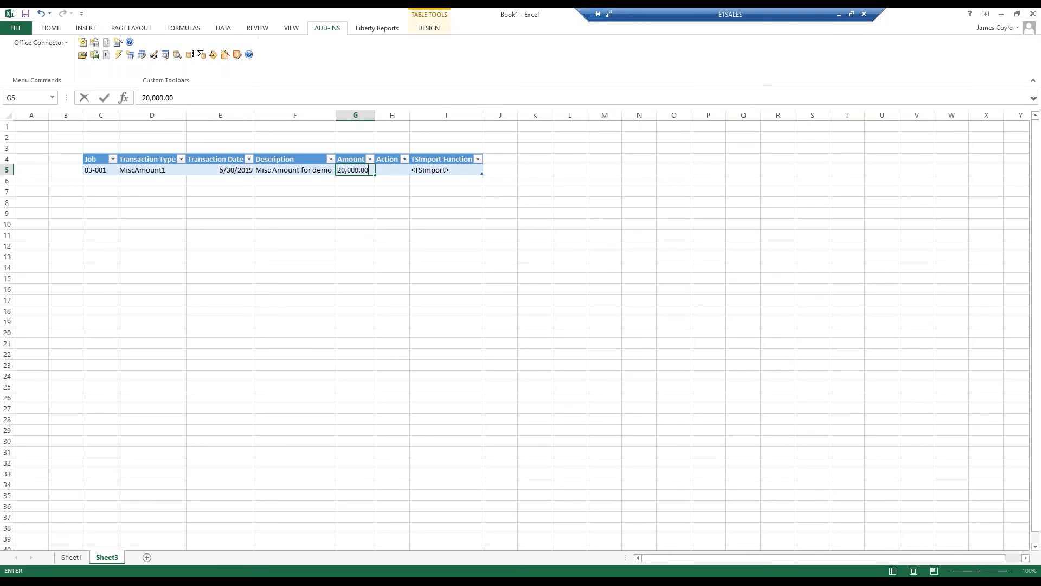
key(Return)
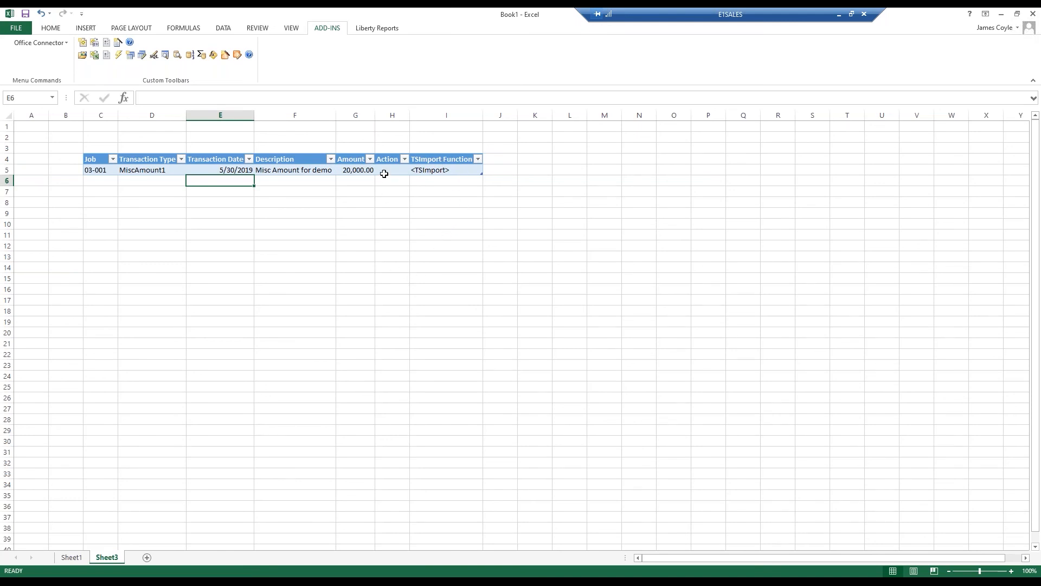
click(385, 171)
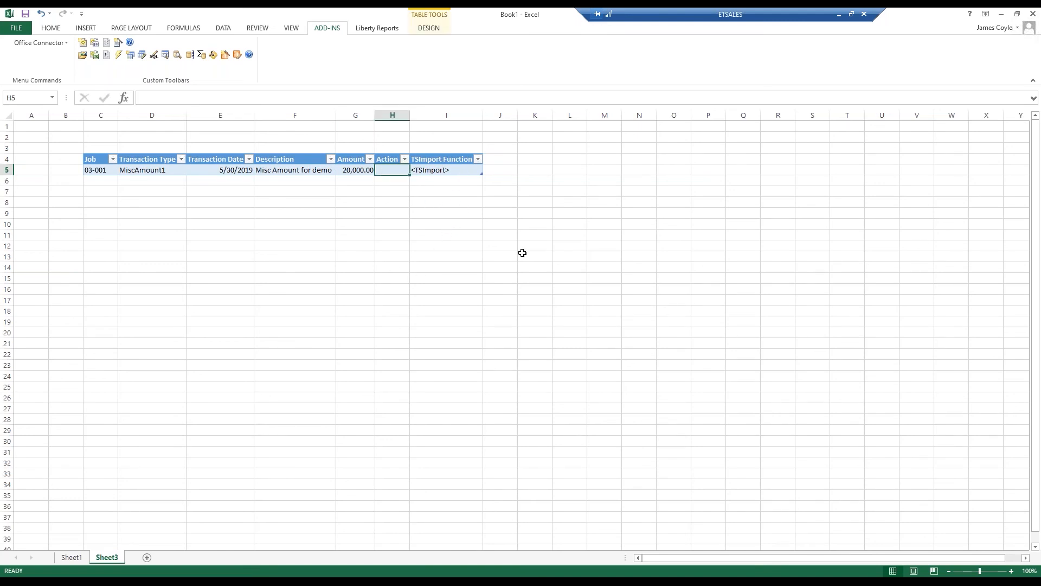
text(A)
key(Tab)
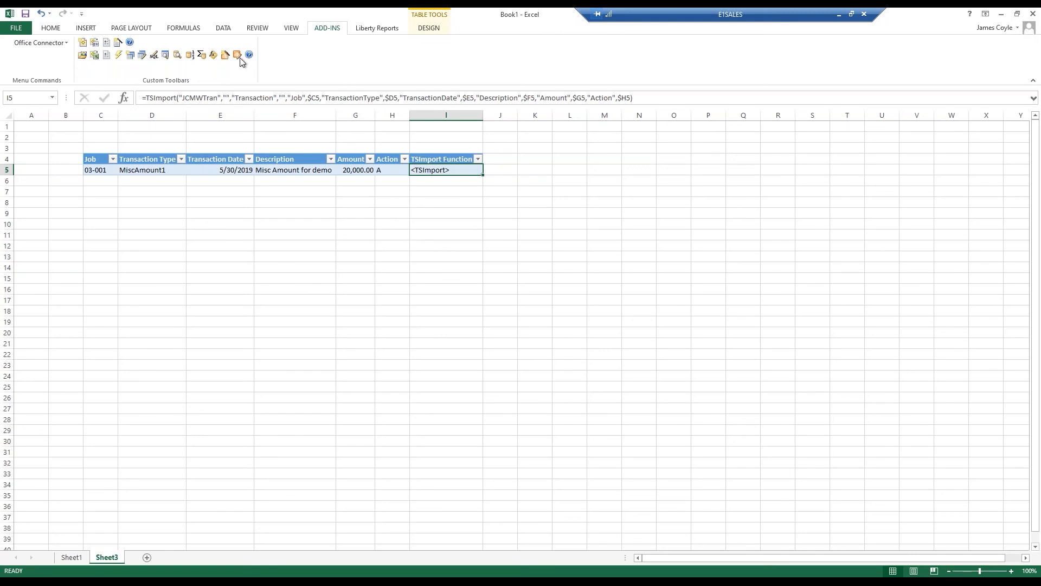
click(119, 42)
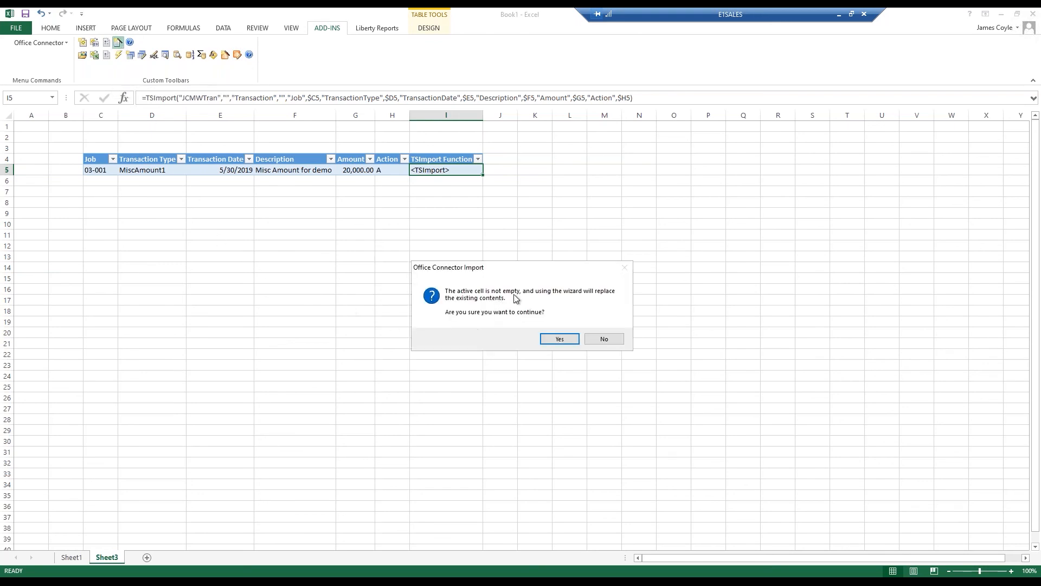
click(565, 343)
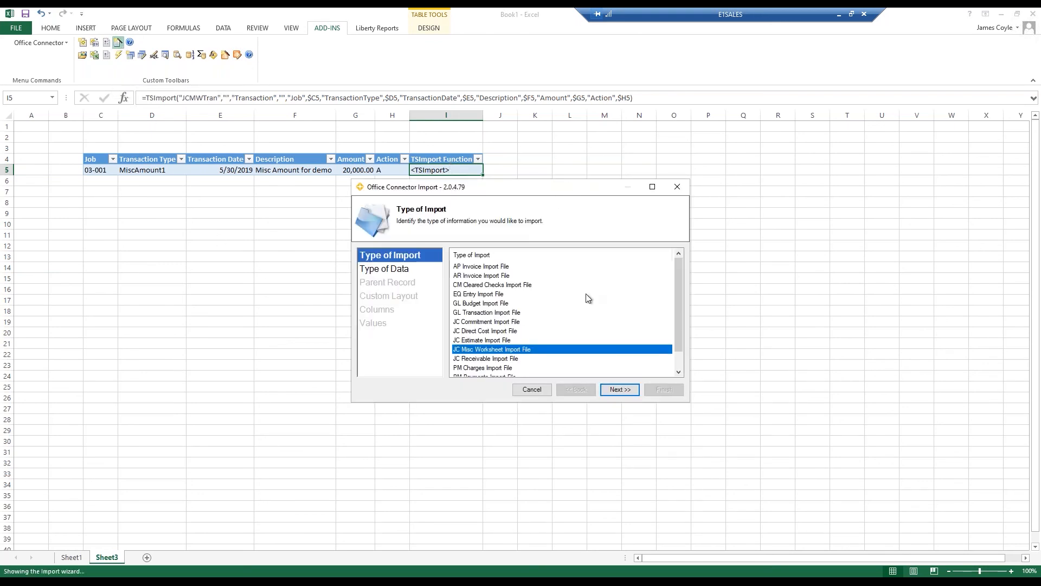
click(677, 186)
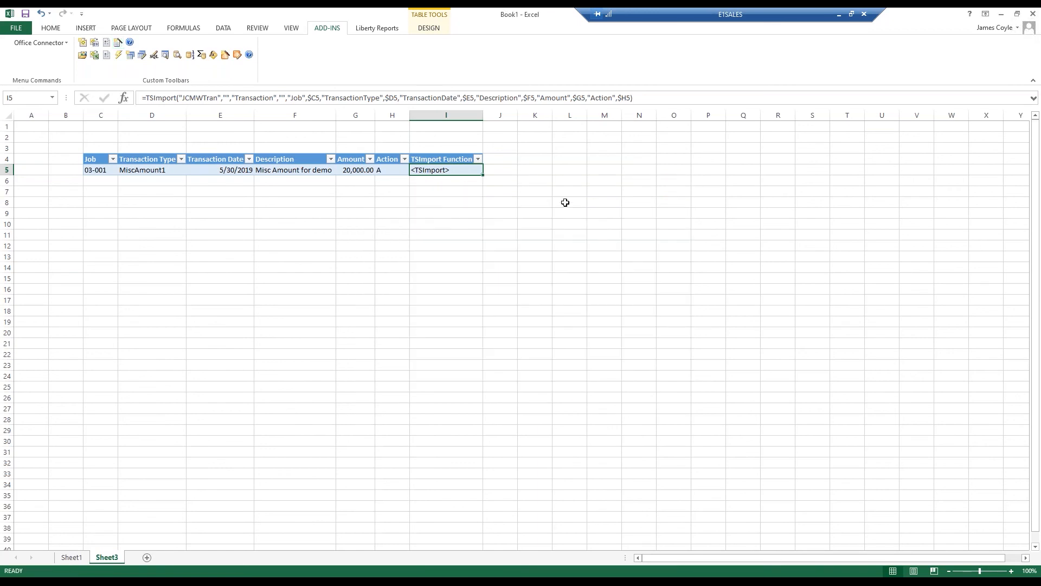
- Save the table's import file as JCMWTran.TXT with Office Connector - Import Misc Worksheets set to launch, replacing the existing file
click(556, 179)
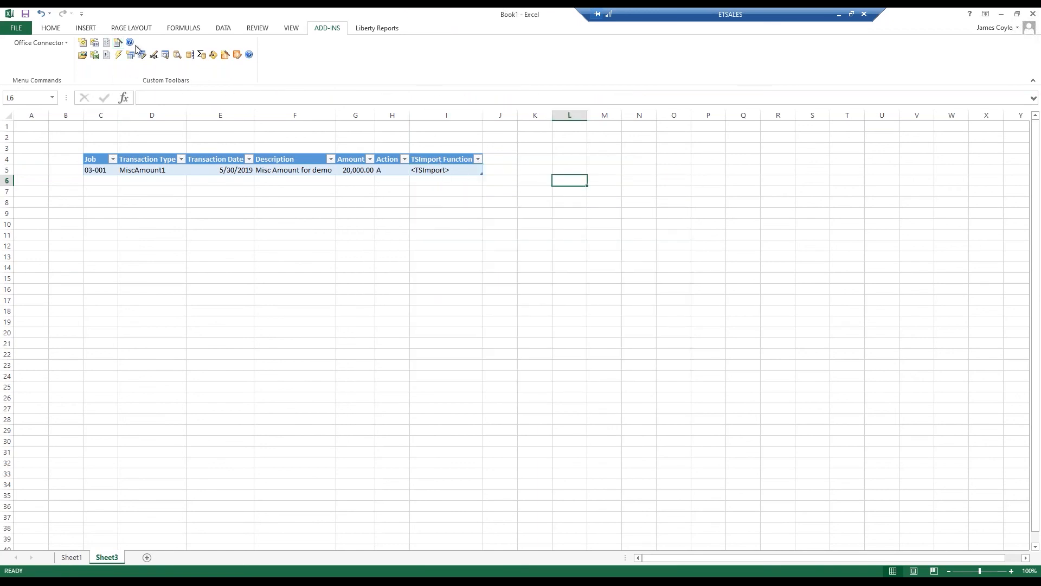
click(96, 46)
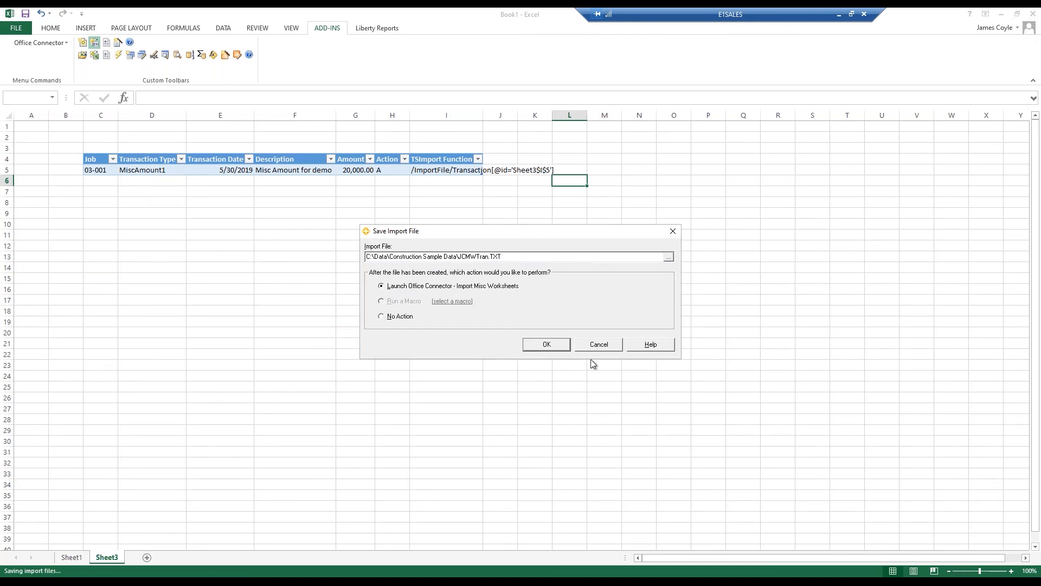
click(547, 344)
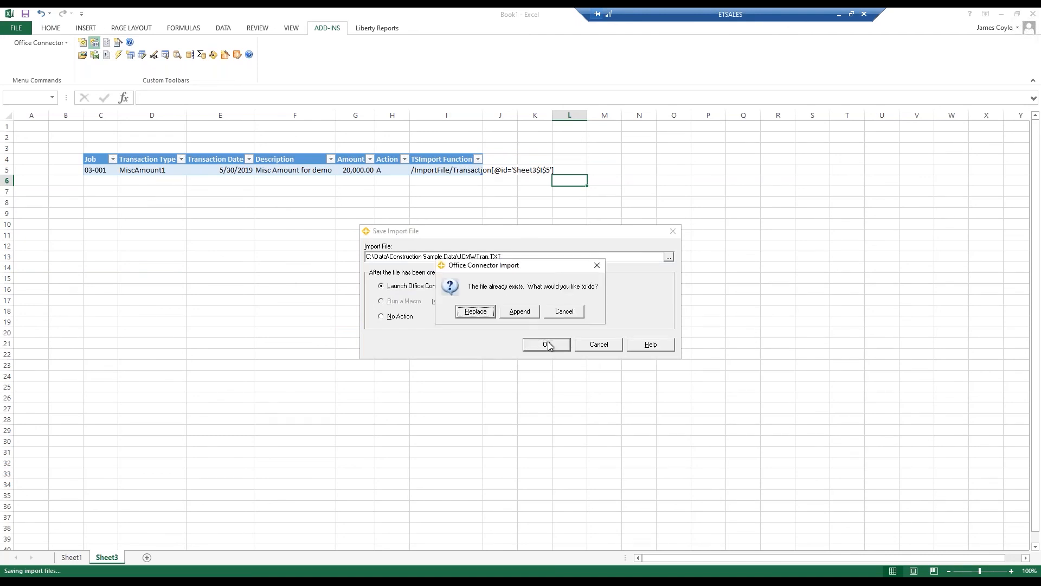
click(476, 313)
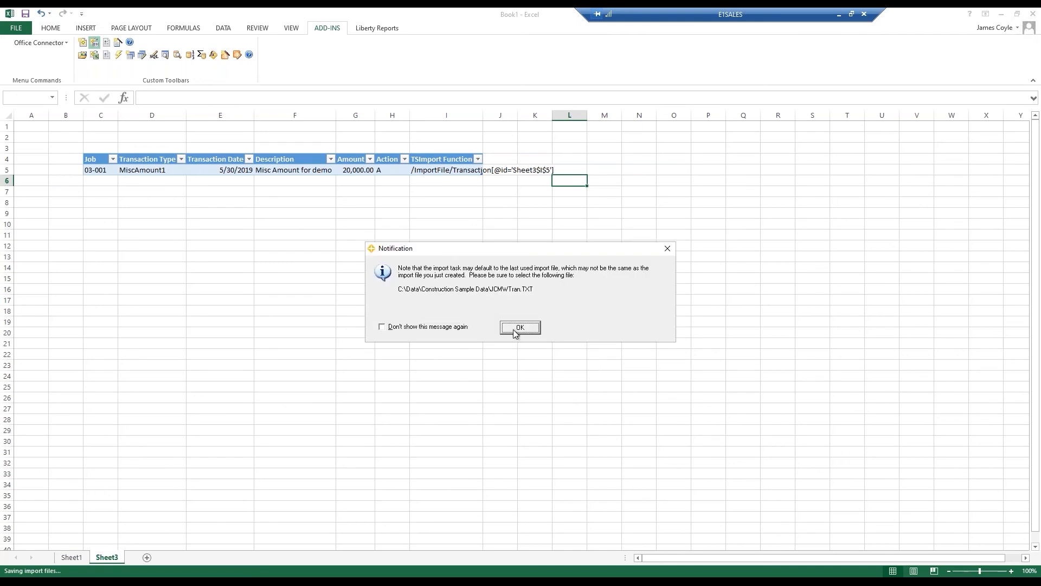
- Import the misc worksheet entries from JCMWTran.TXT, overwriting the rejected records file JCReject.txt
click(515, 330)
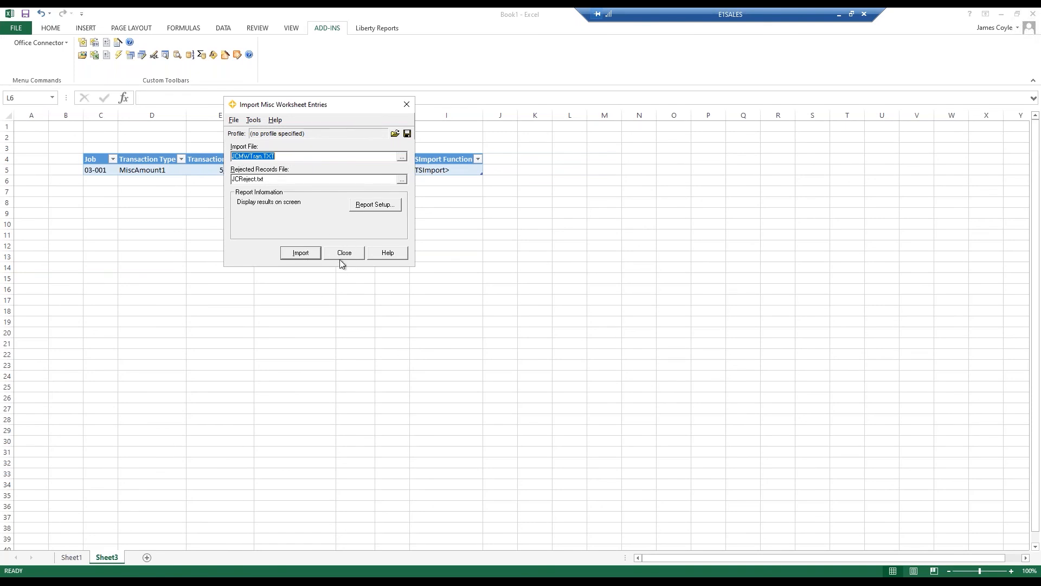
click(302, 254)
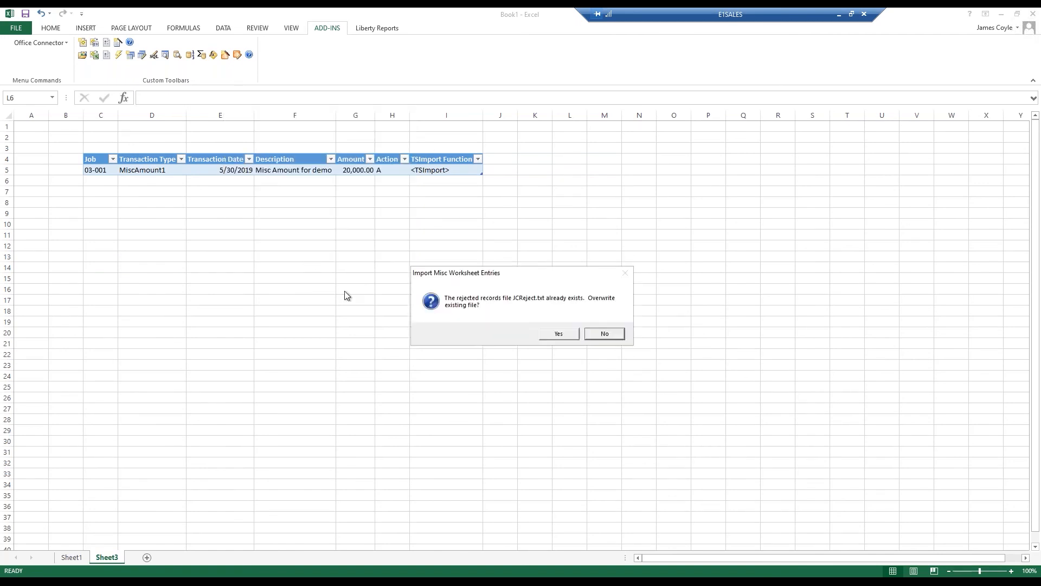
click(559, 333)
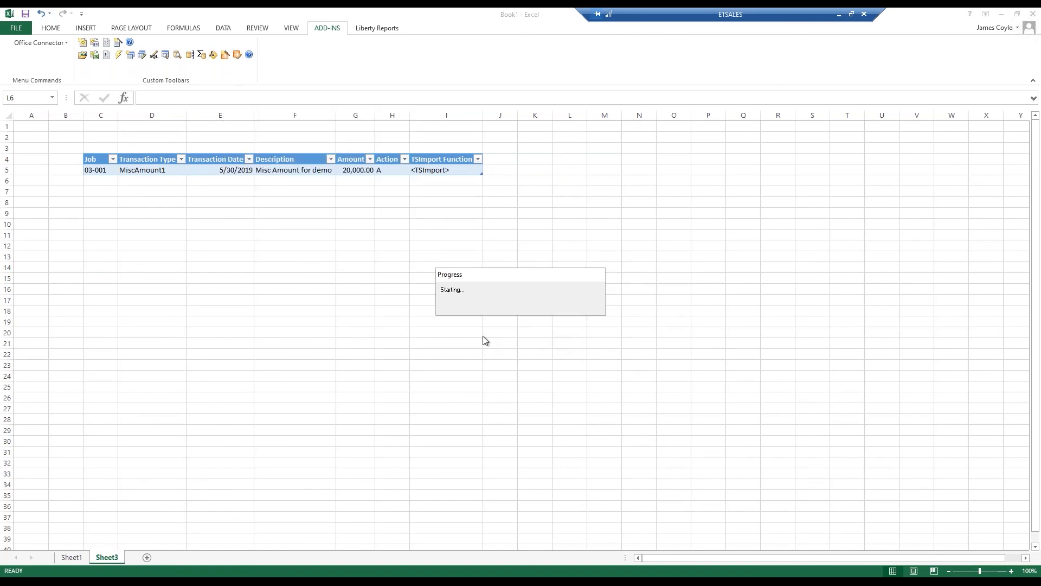